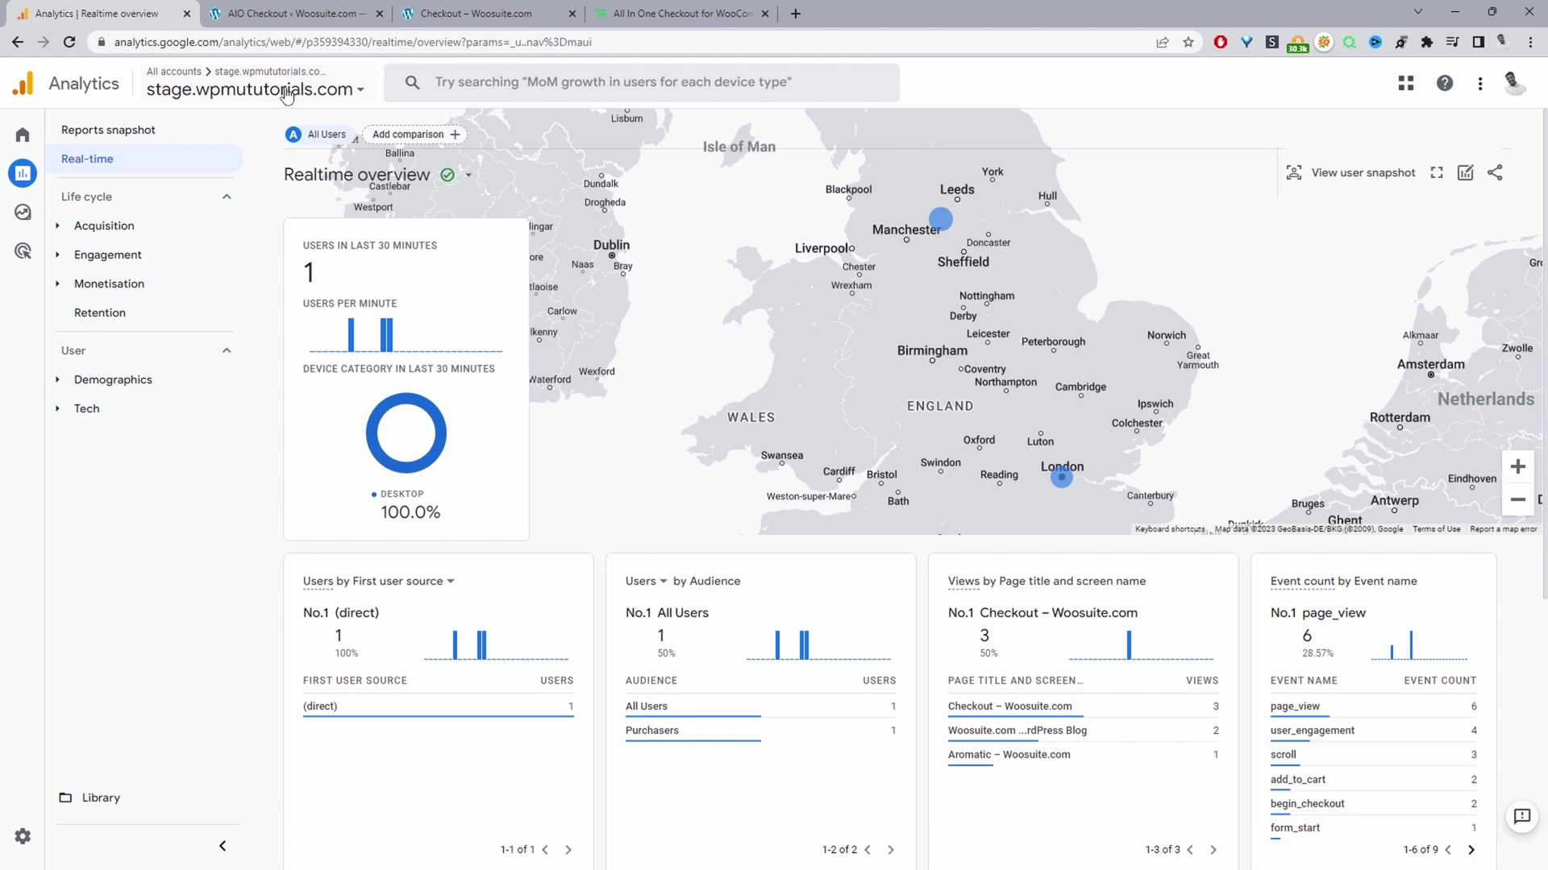
Scroll through the Realtime overview's users, events and purchase conversion, then expand the Monetisation reports
scroll(1079, 437, "down", 2)
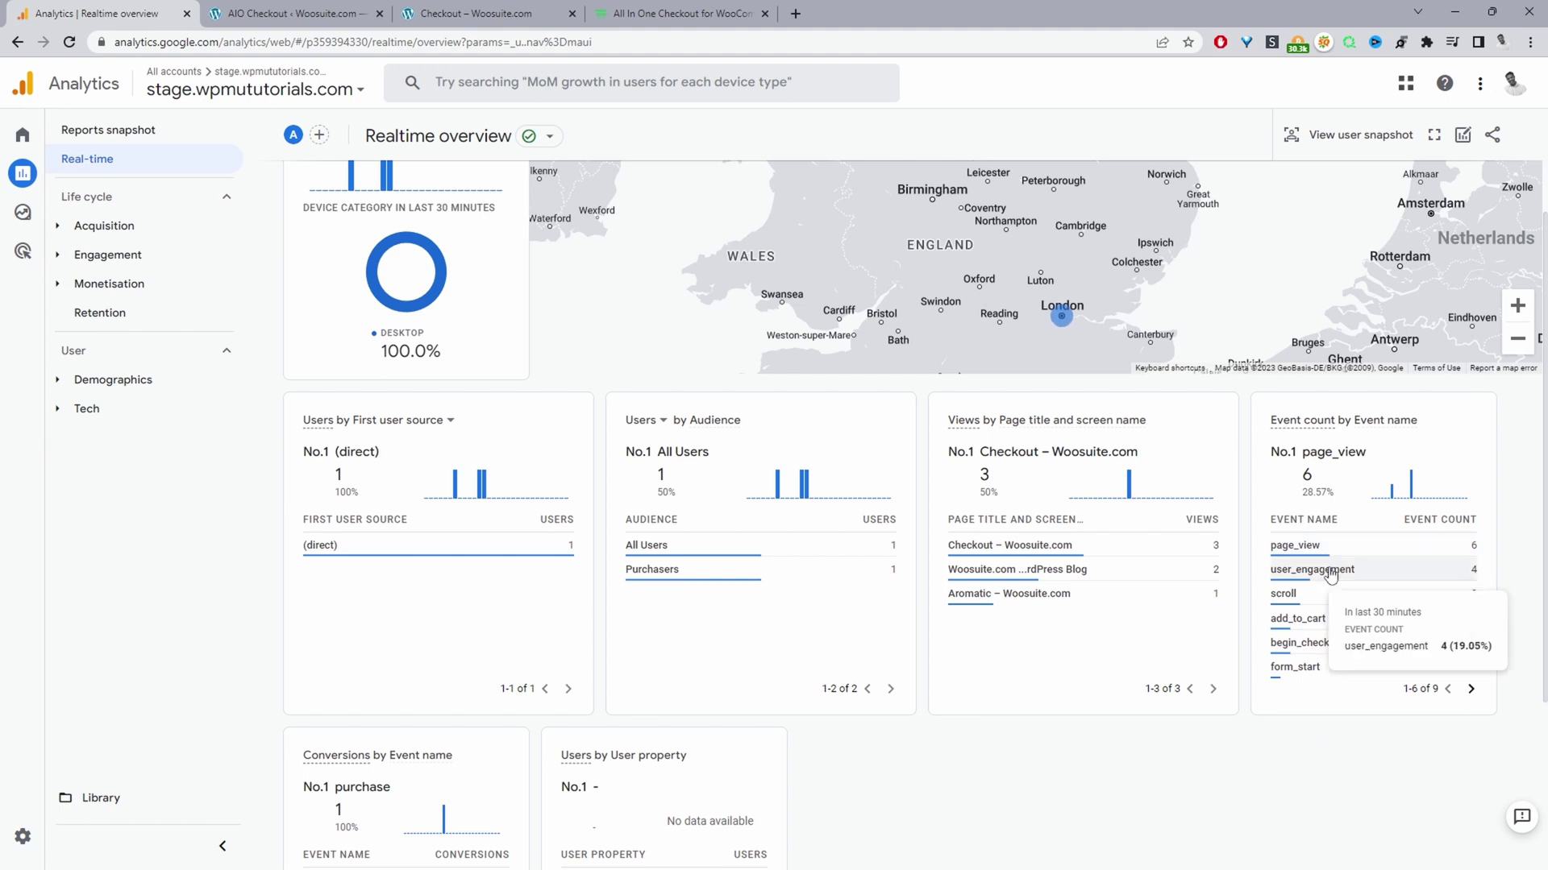
scroll(1331, 574, "down", 1)
scroll(1321, 621, "up", 3)
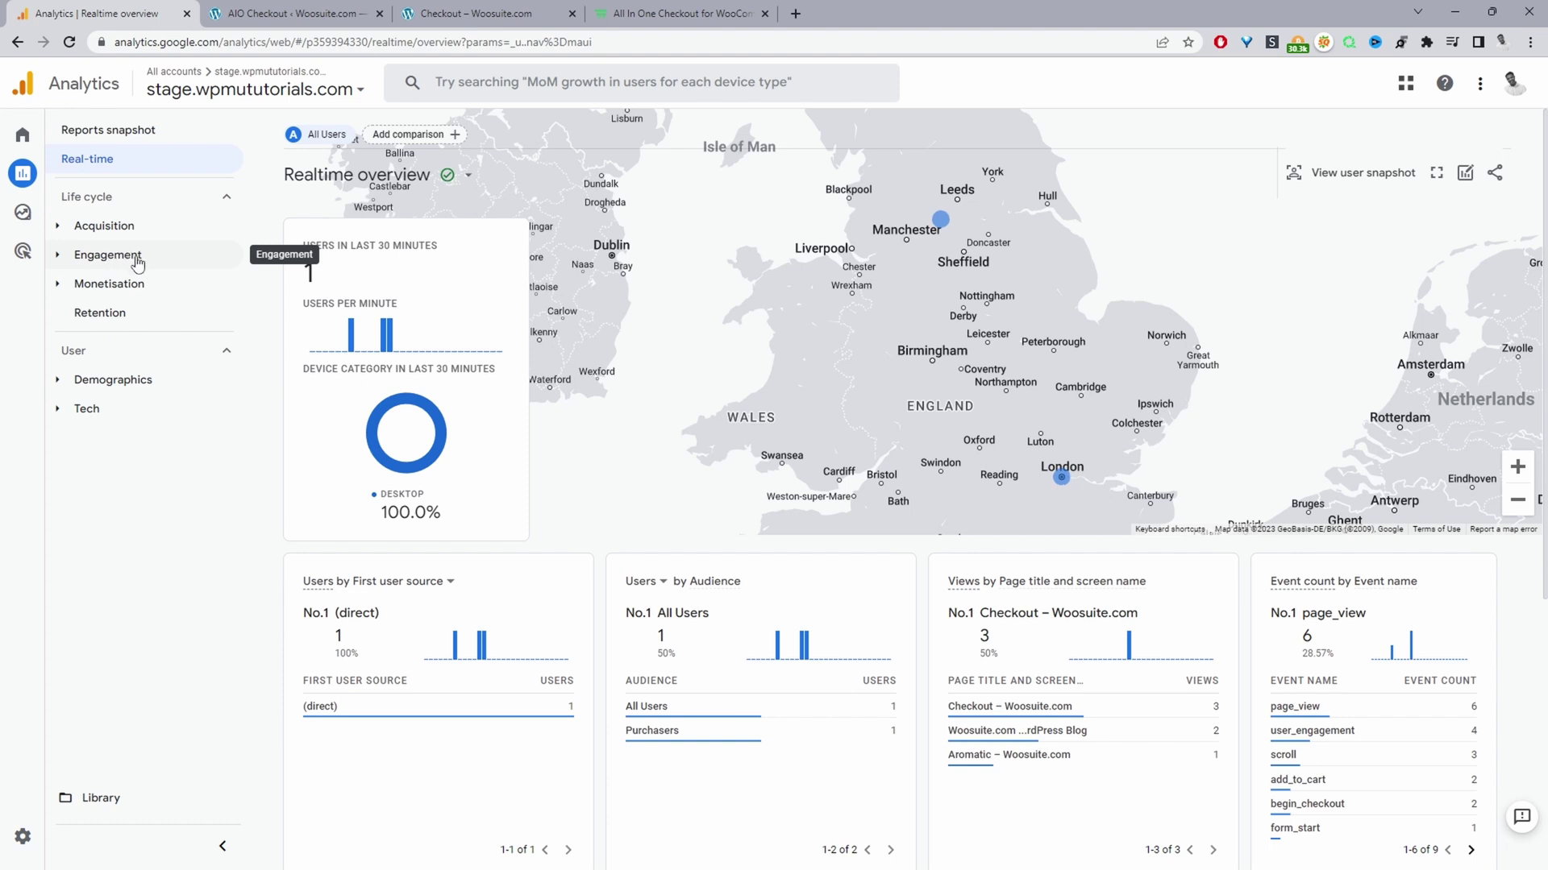
left_click(153, 290)
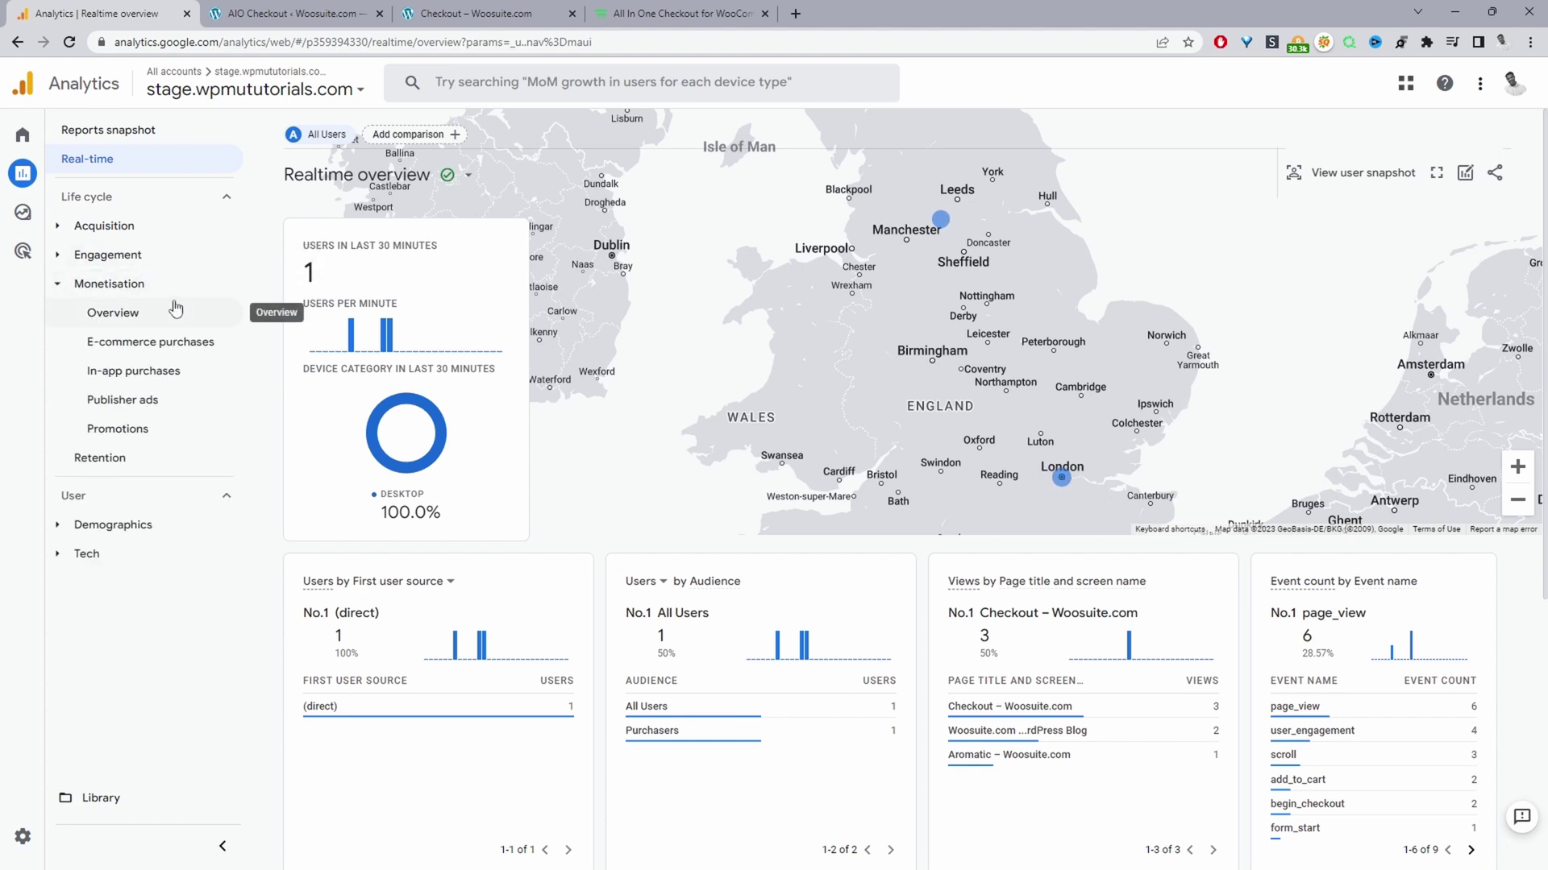
Open the Monetisation overview and expand the Engagement and Acquisition report groups
left_click(179, 312)
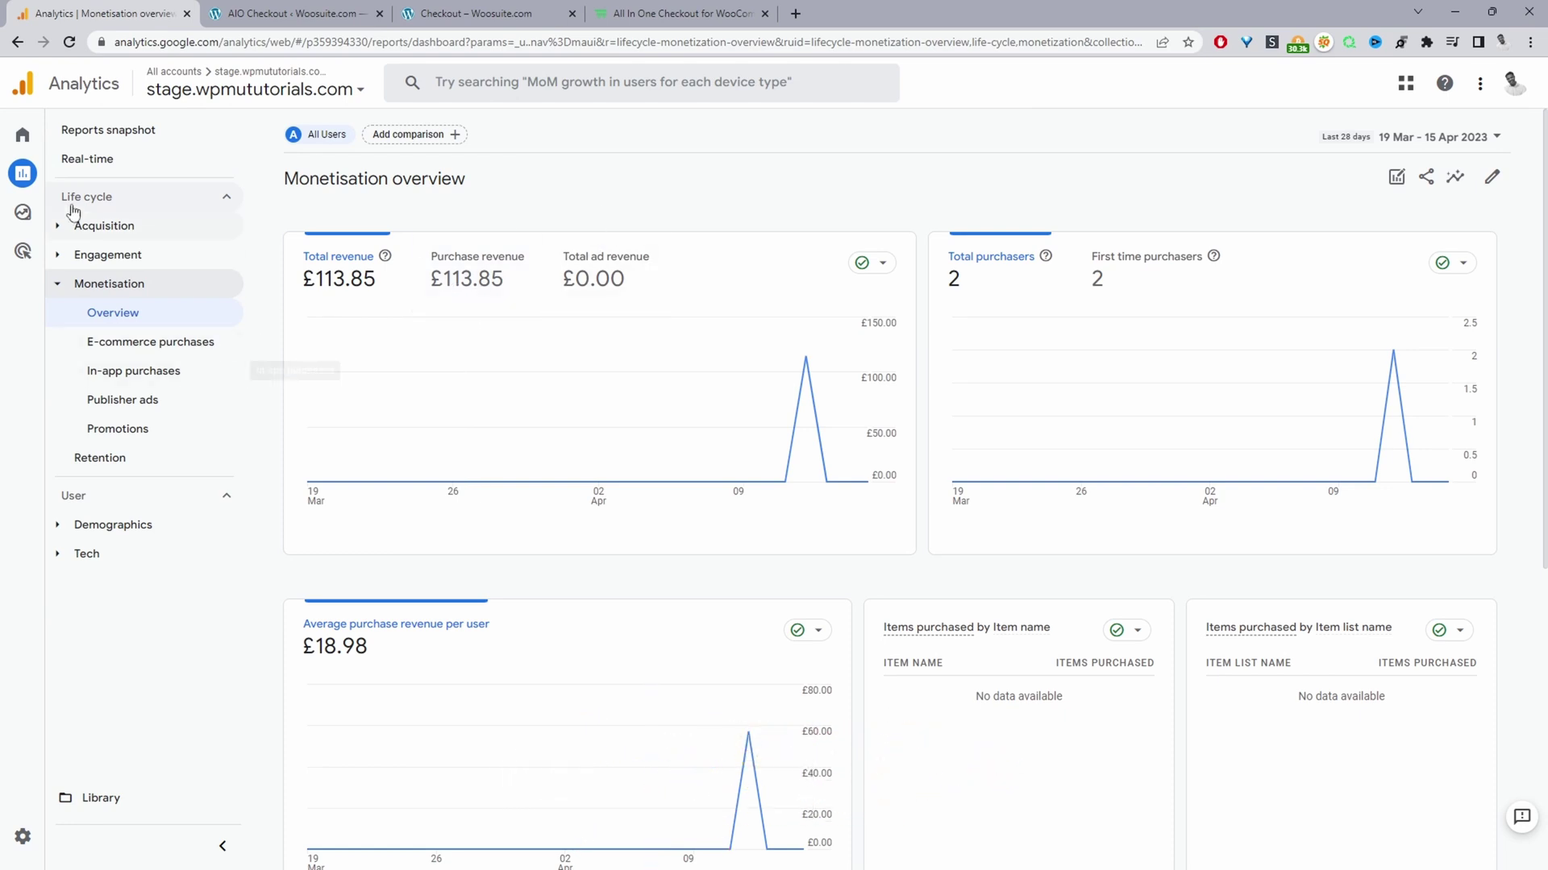
left_click(121, 256)
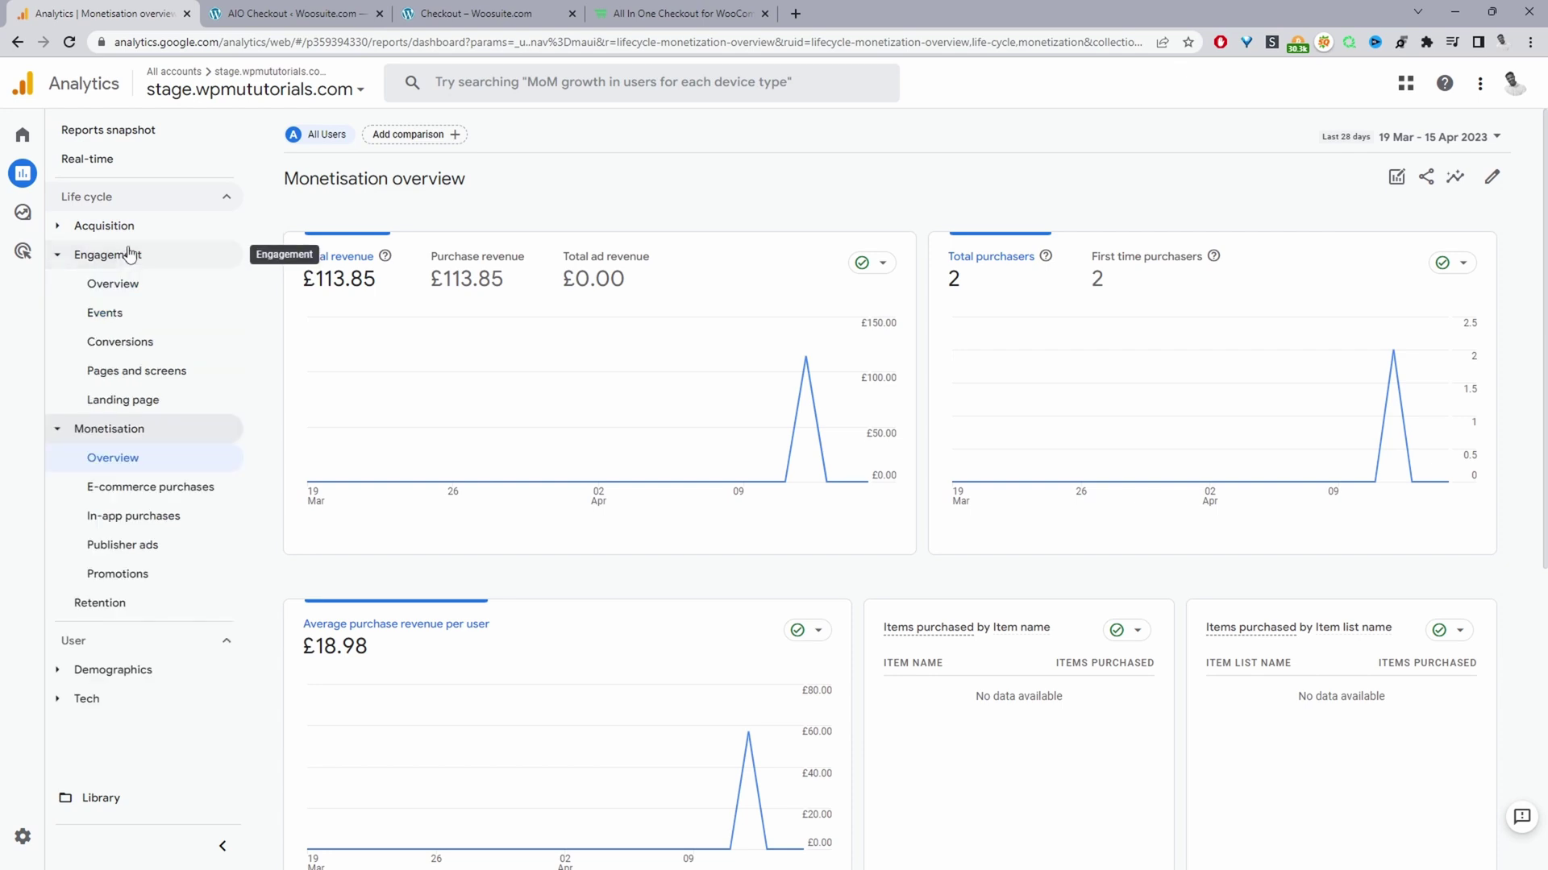
left_click(129, 227)
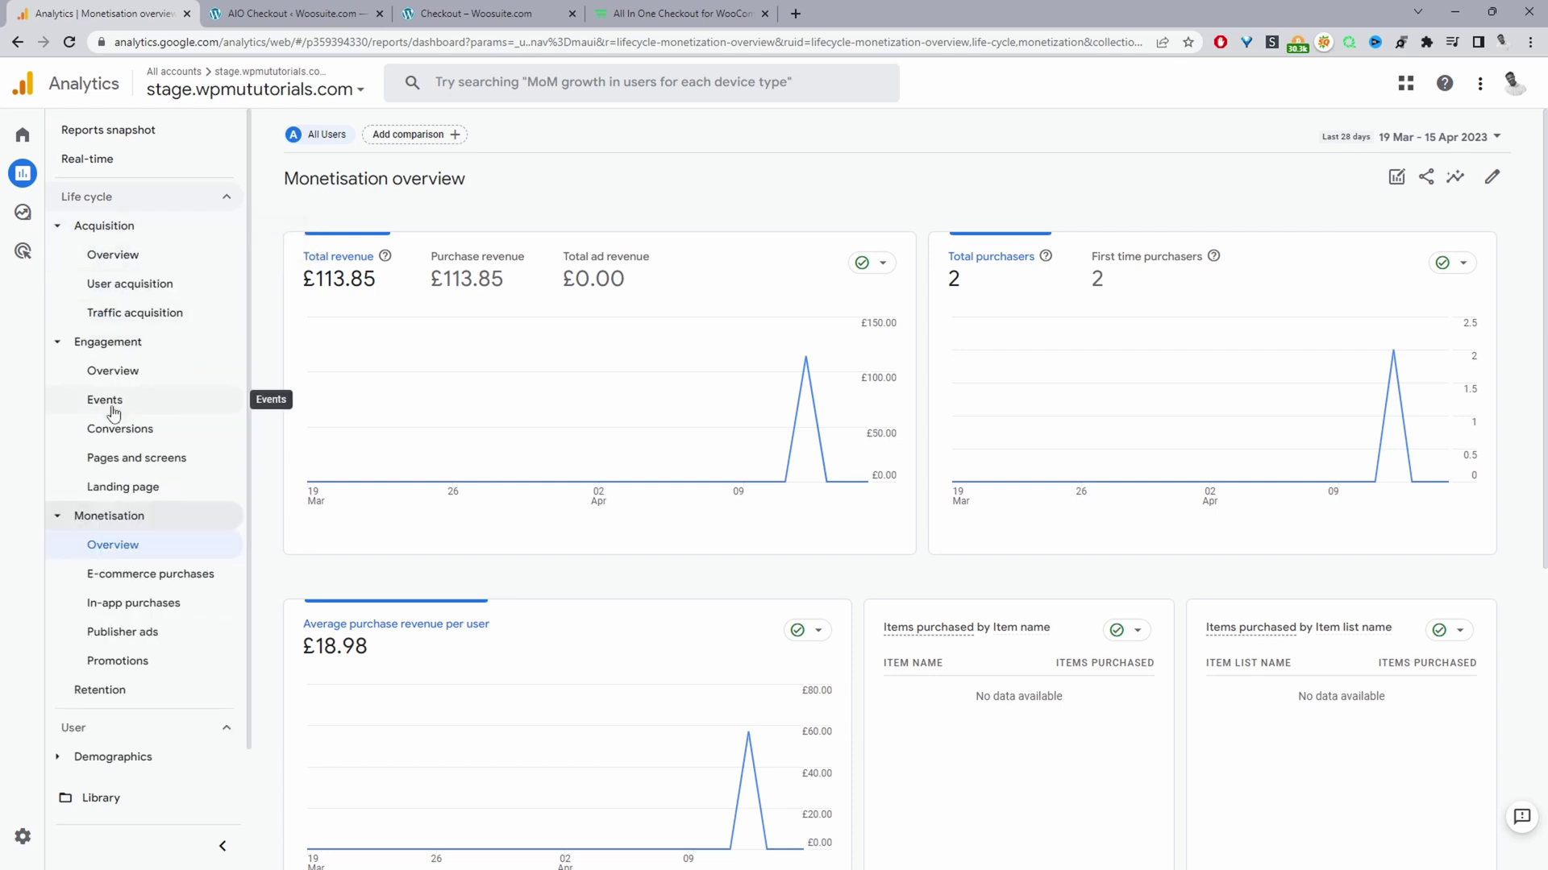
Review the Events report's 3 purchase events, then move to the All In One Checkout tab
left_click(158, 402)
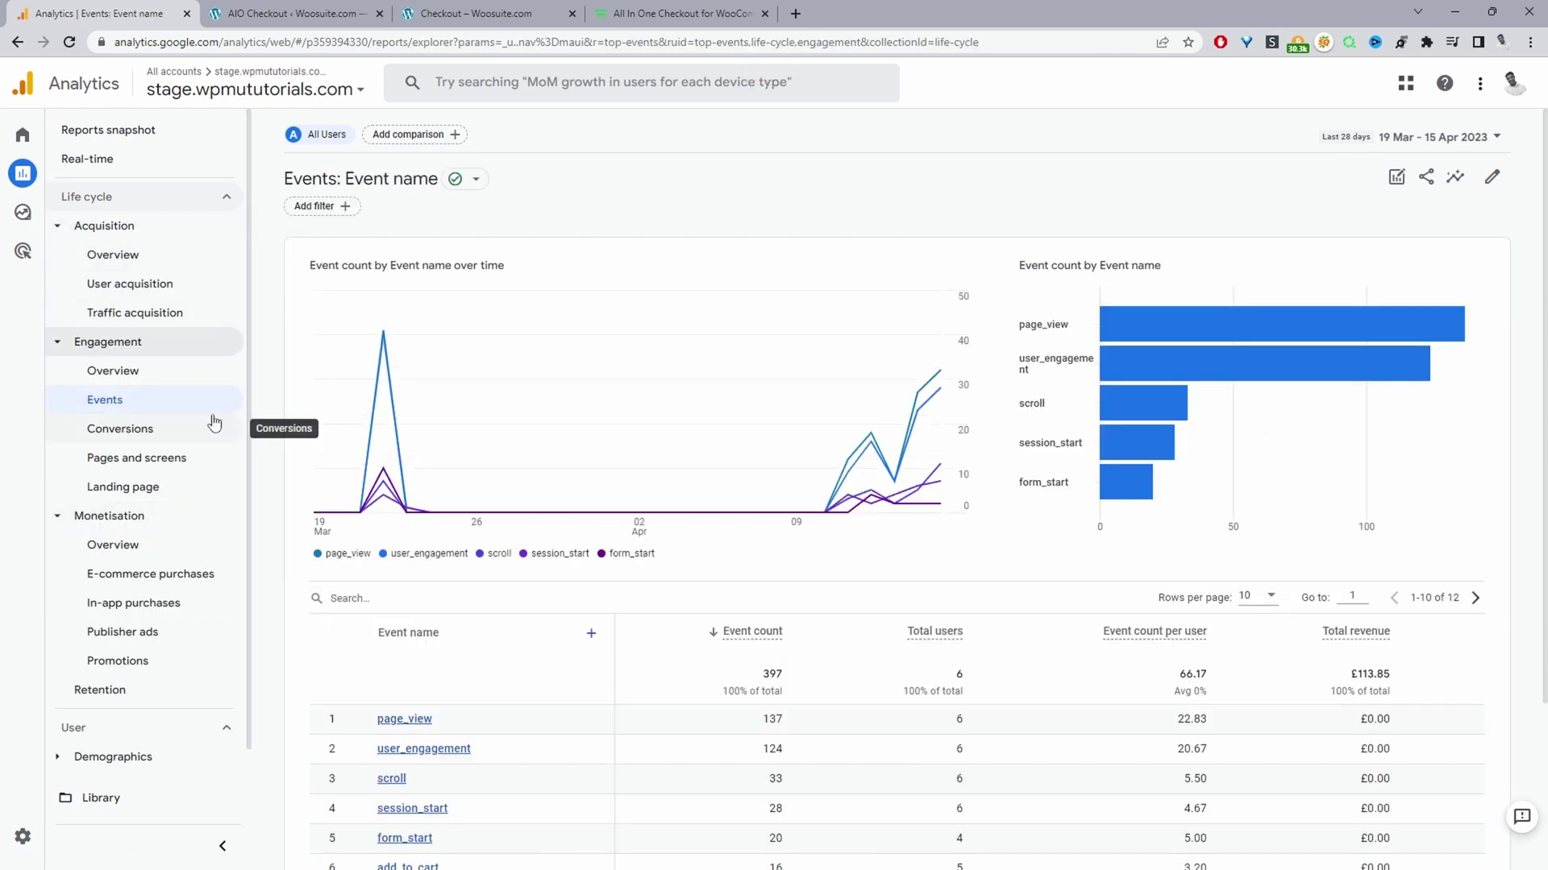
scroll(637, 499, "down", 3)
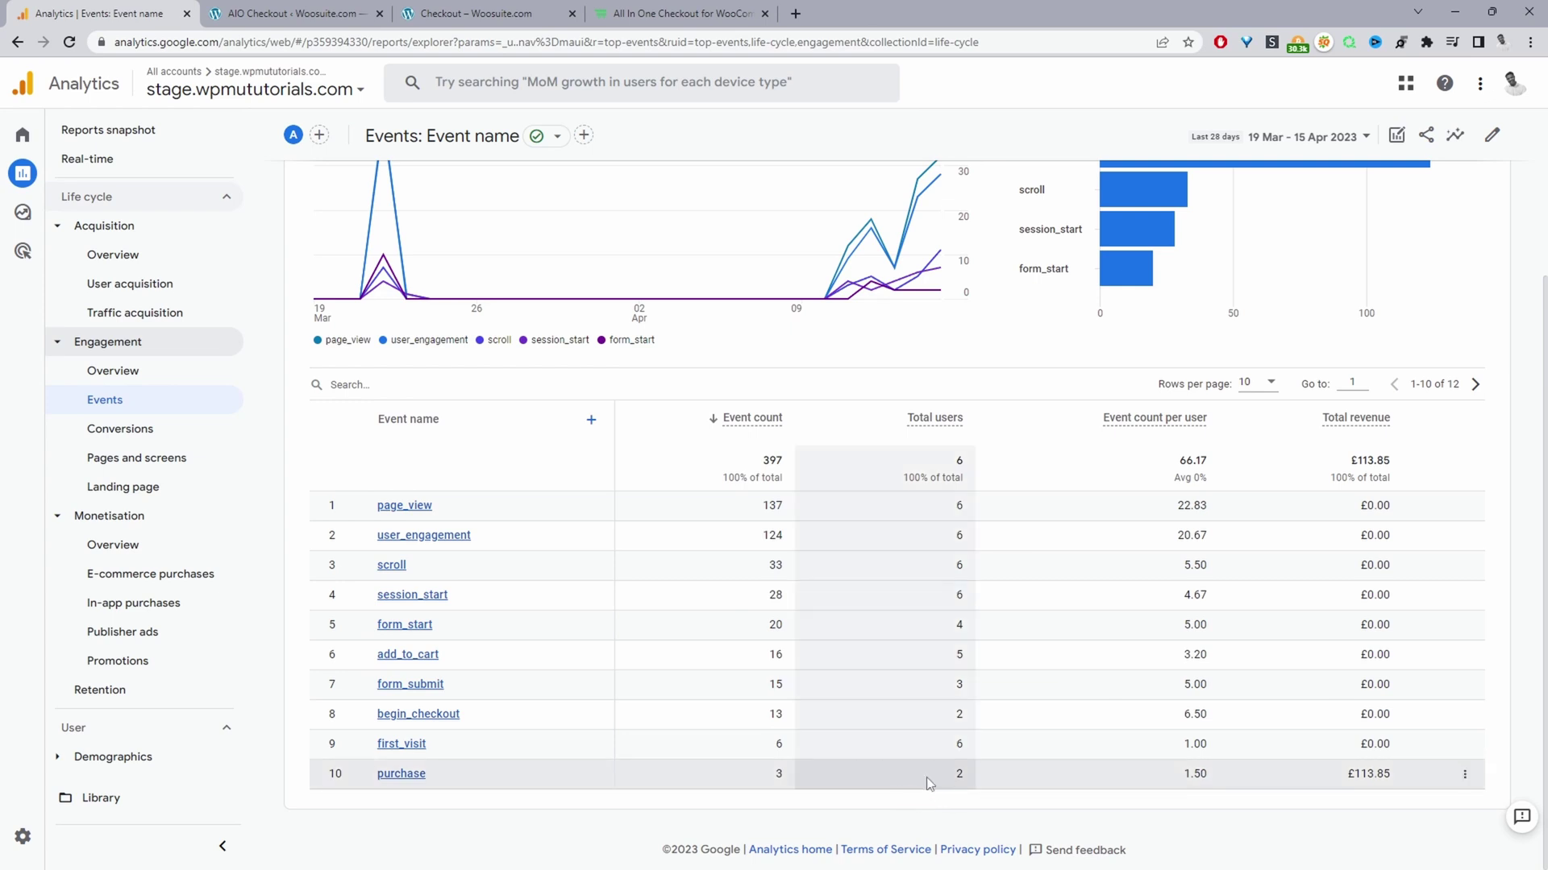
scroll(926, 777, "up", 3)
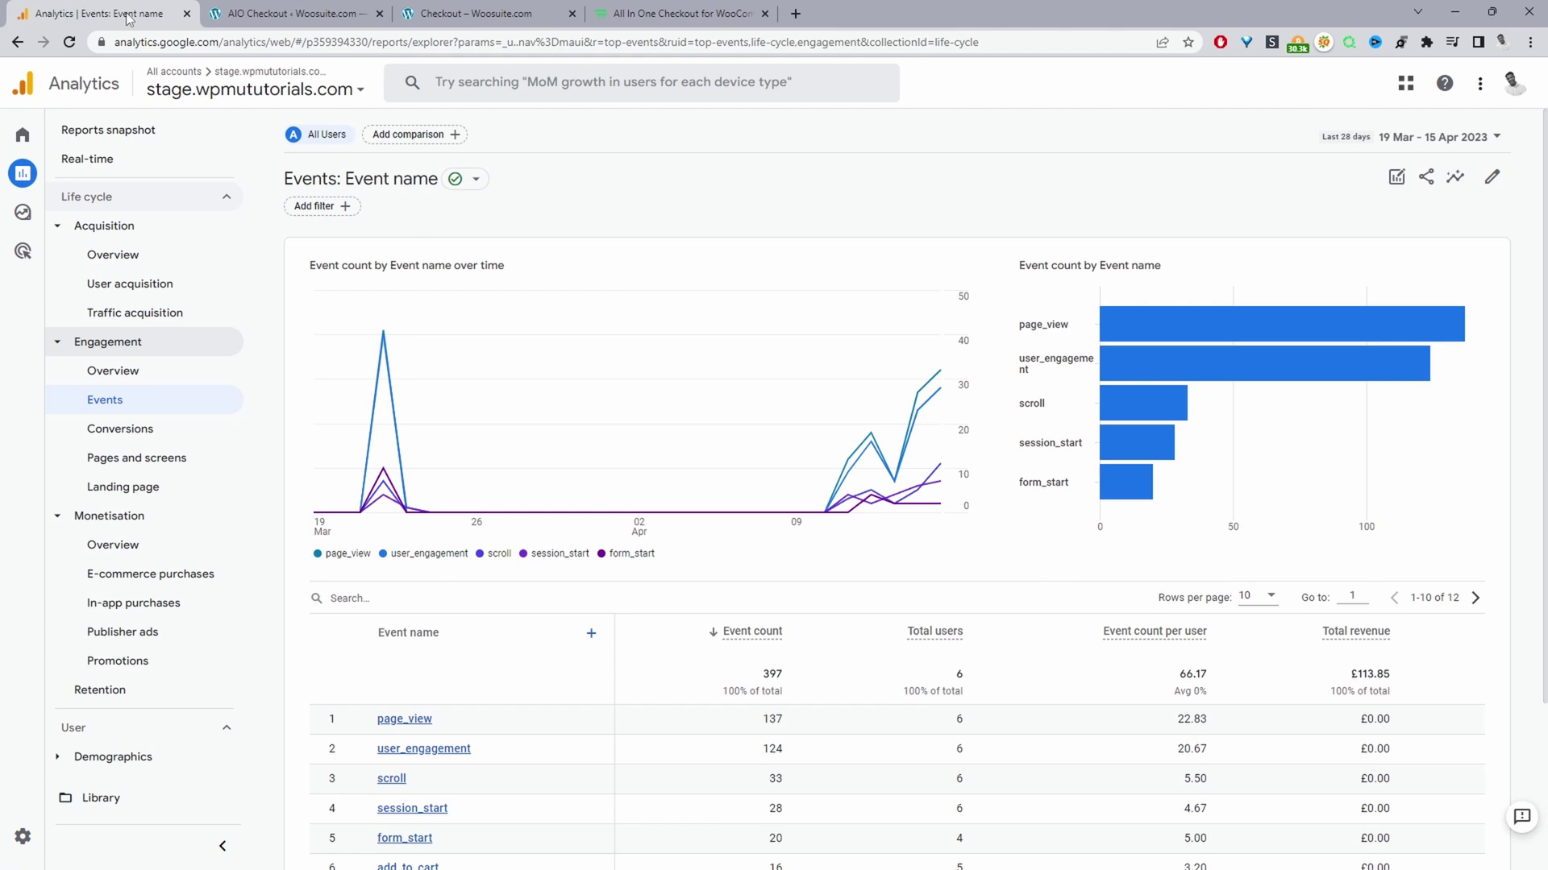
left_click(681, 14)
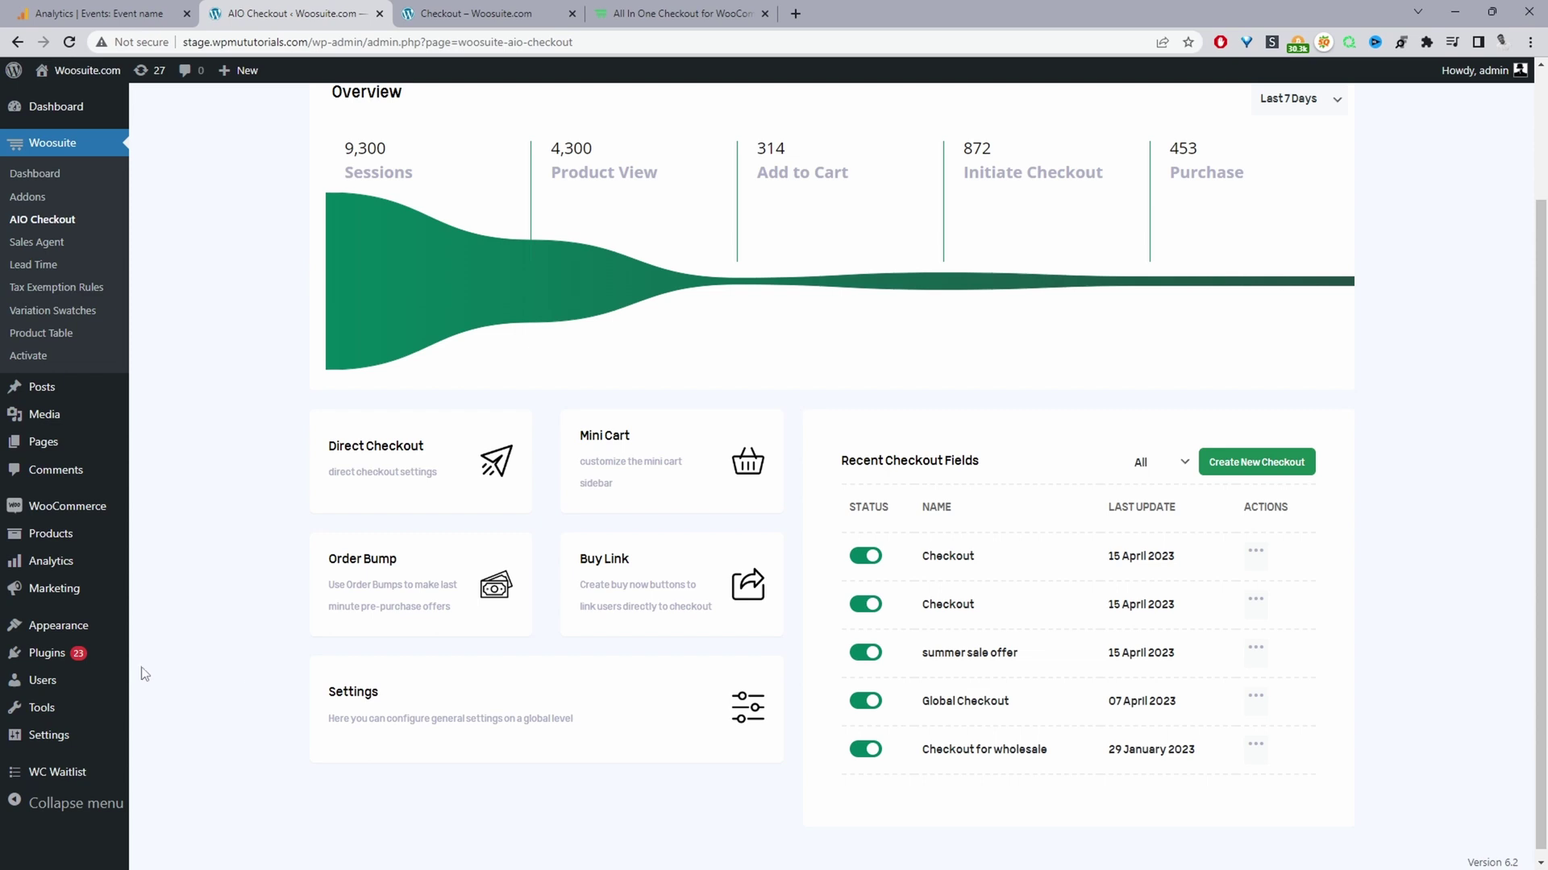
Reload the Woosuite AIO Checkout dashboard and scroll to its list of five enabled checkouts
mouse_move(80, 657)
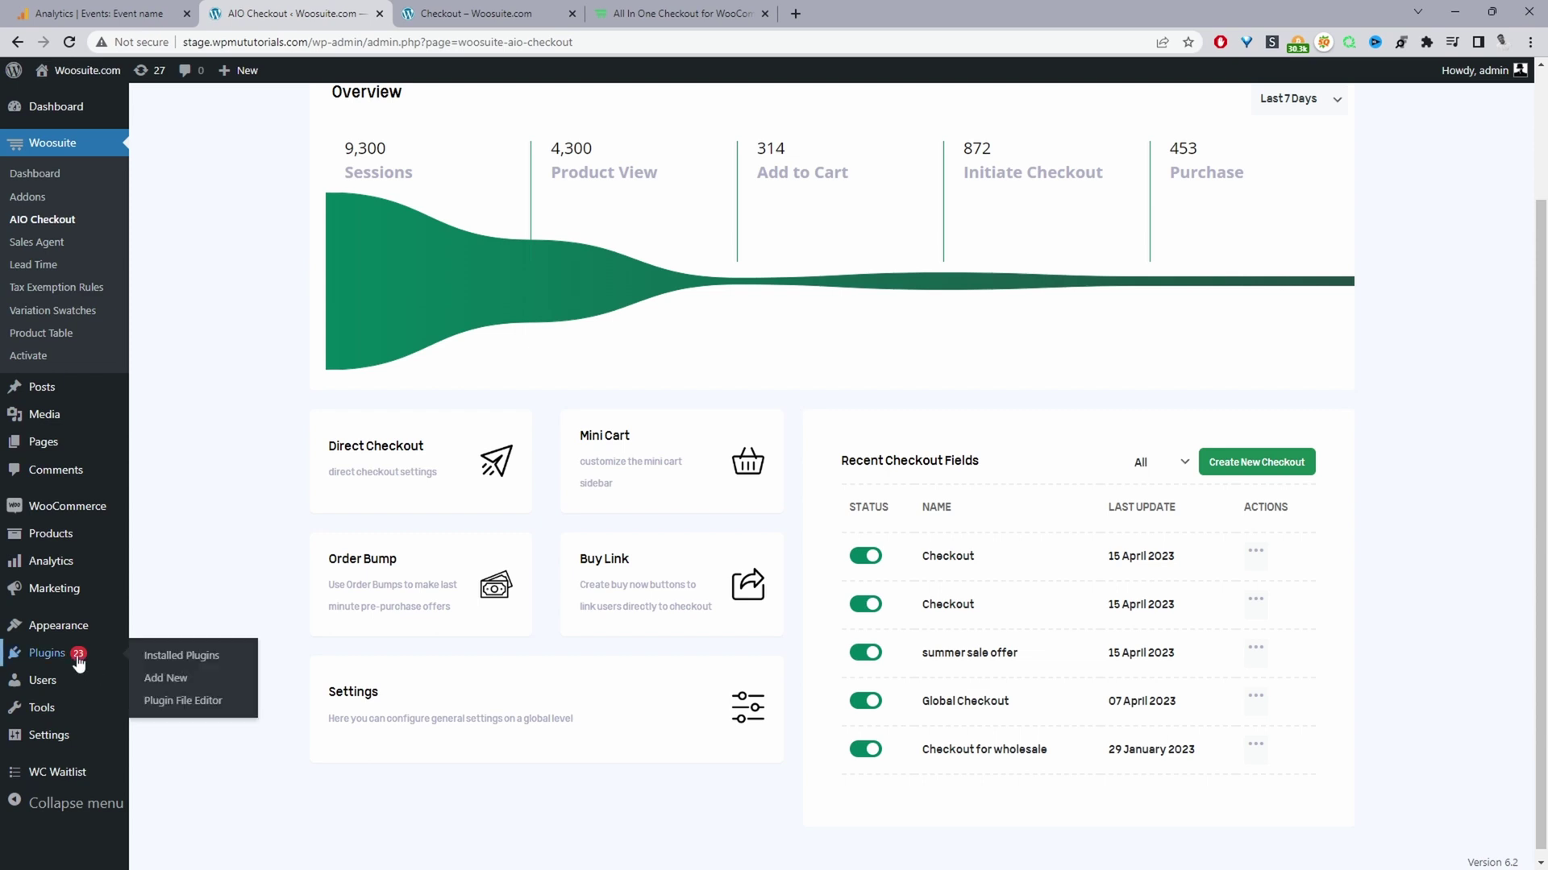
left_click(48, 228)
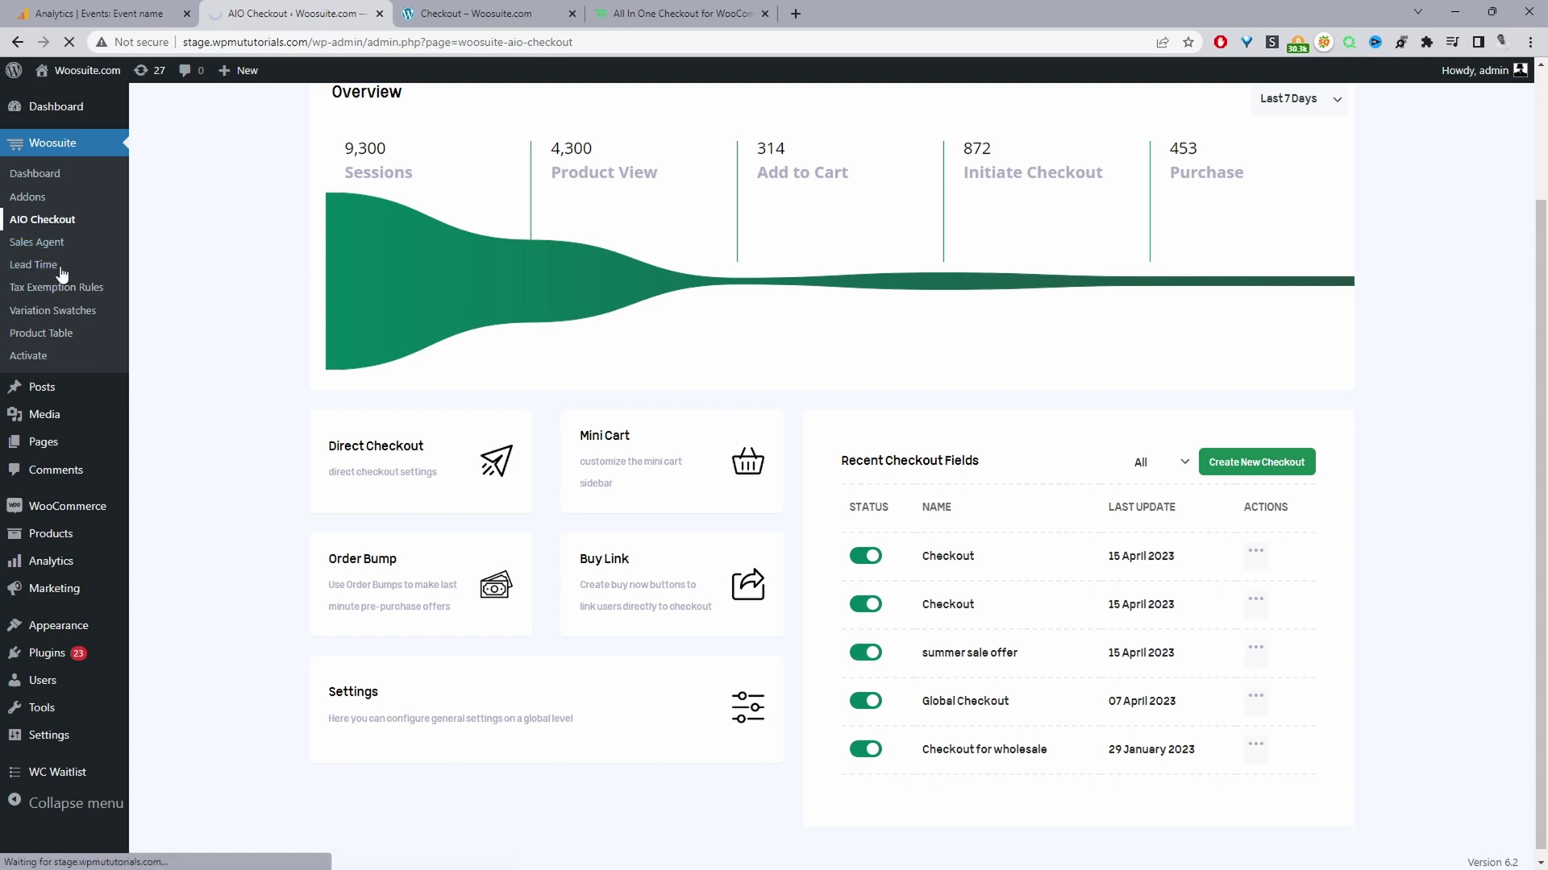
scroll(395, 605, "down", 3)
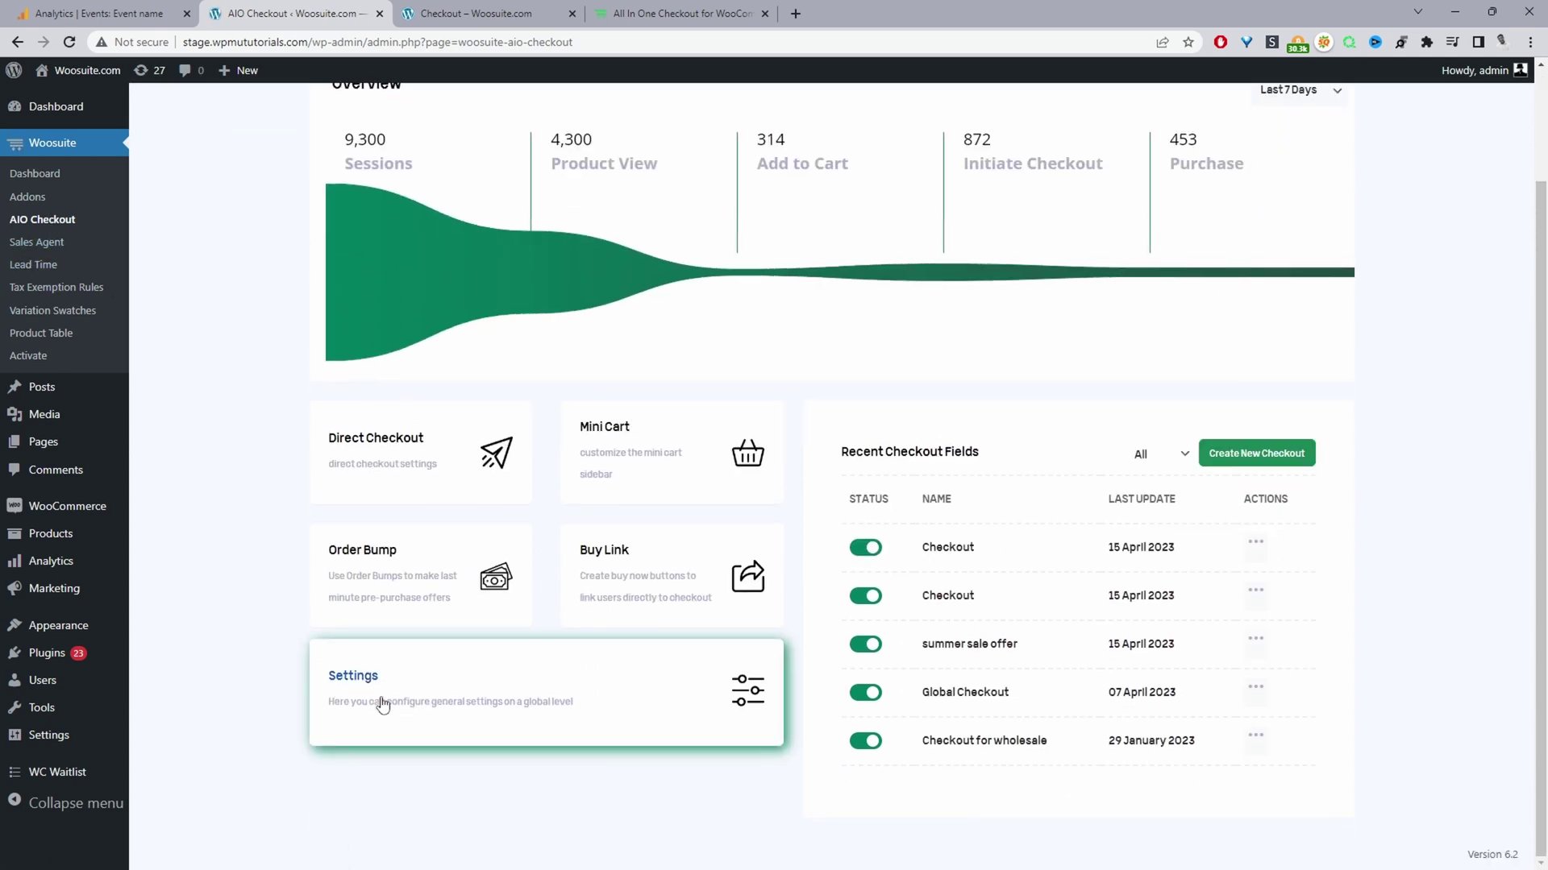
Open the AIO Checkout General settings' tracking section and inspect the Google Analytics ID value
left_click(410, 709)
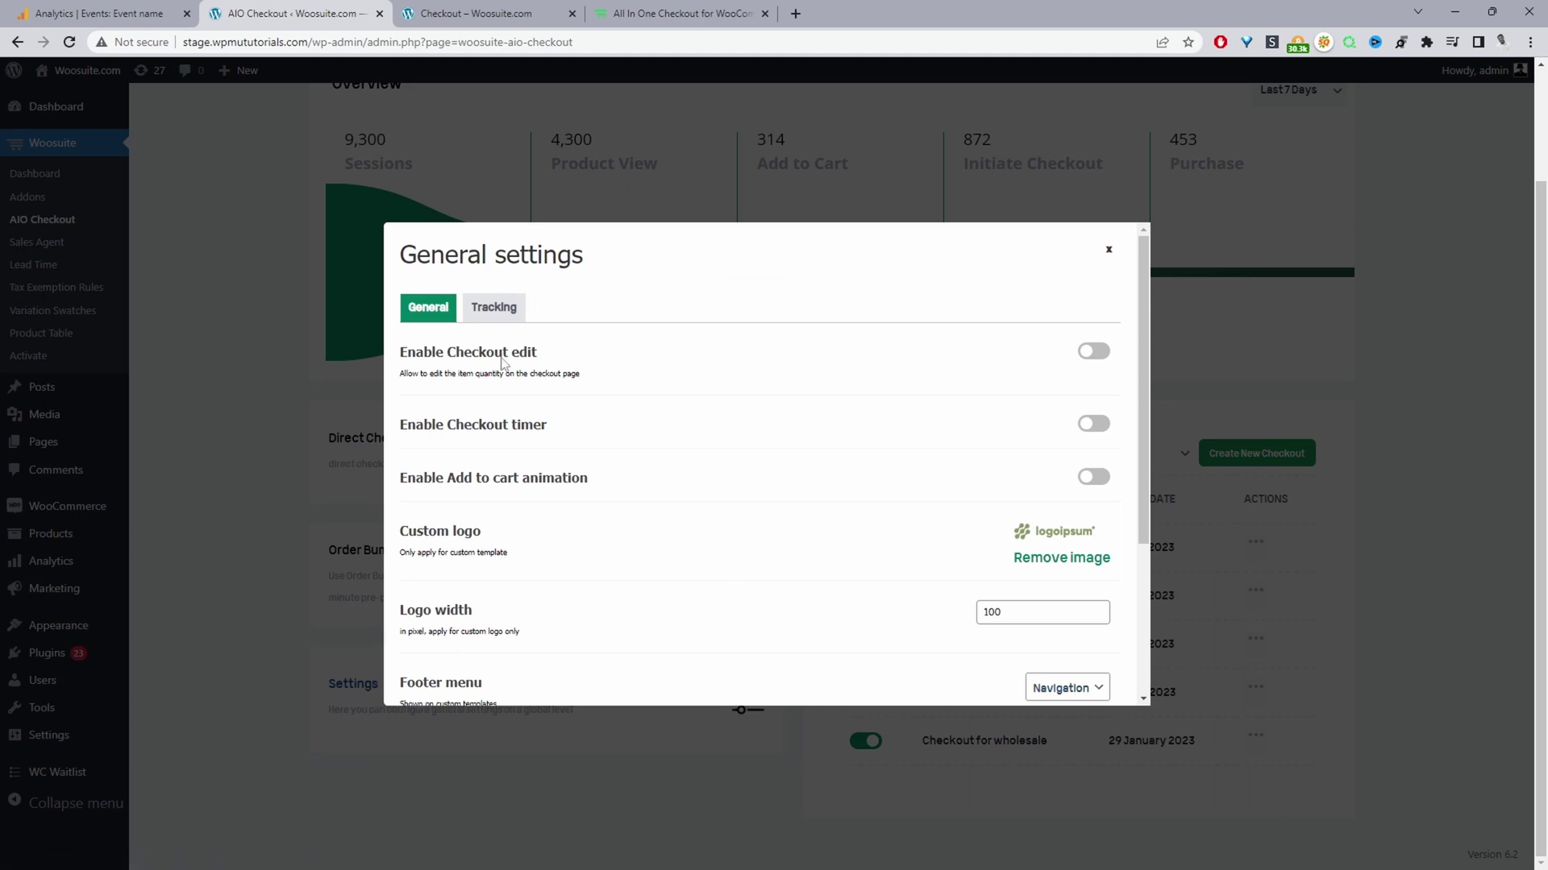
left_click(491, 310)
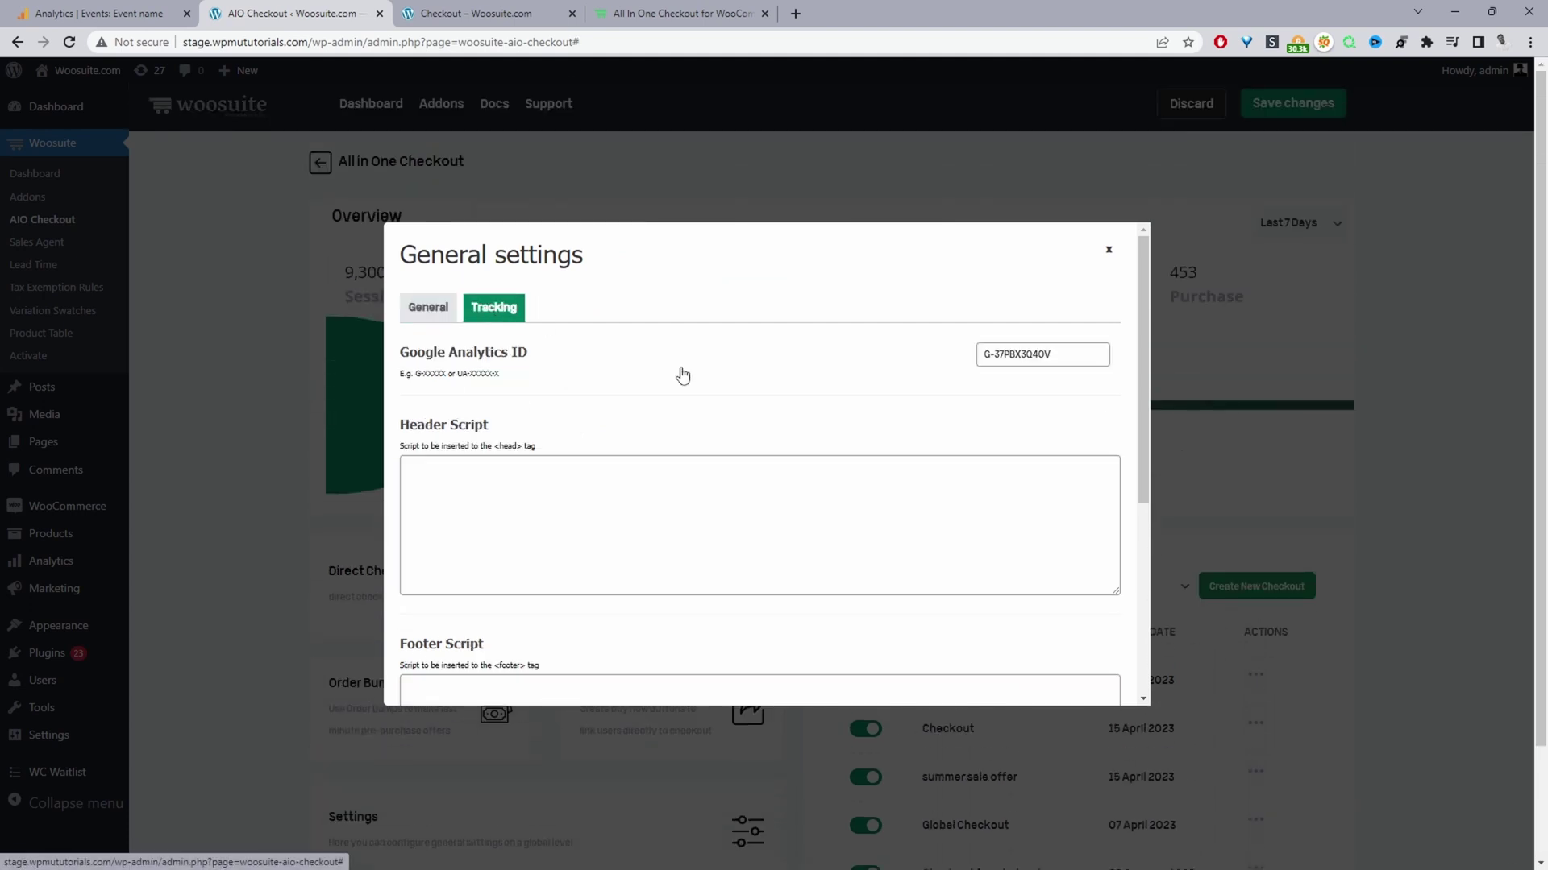
double_click(1072, 355)
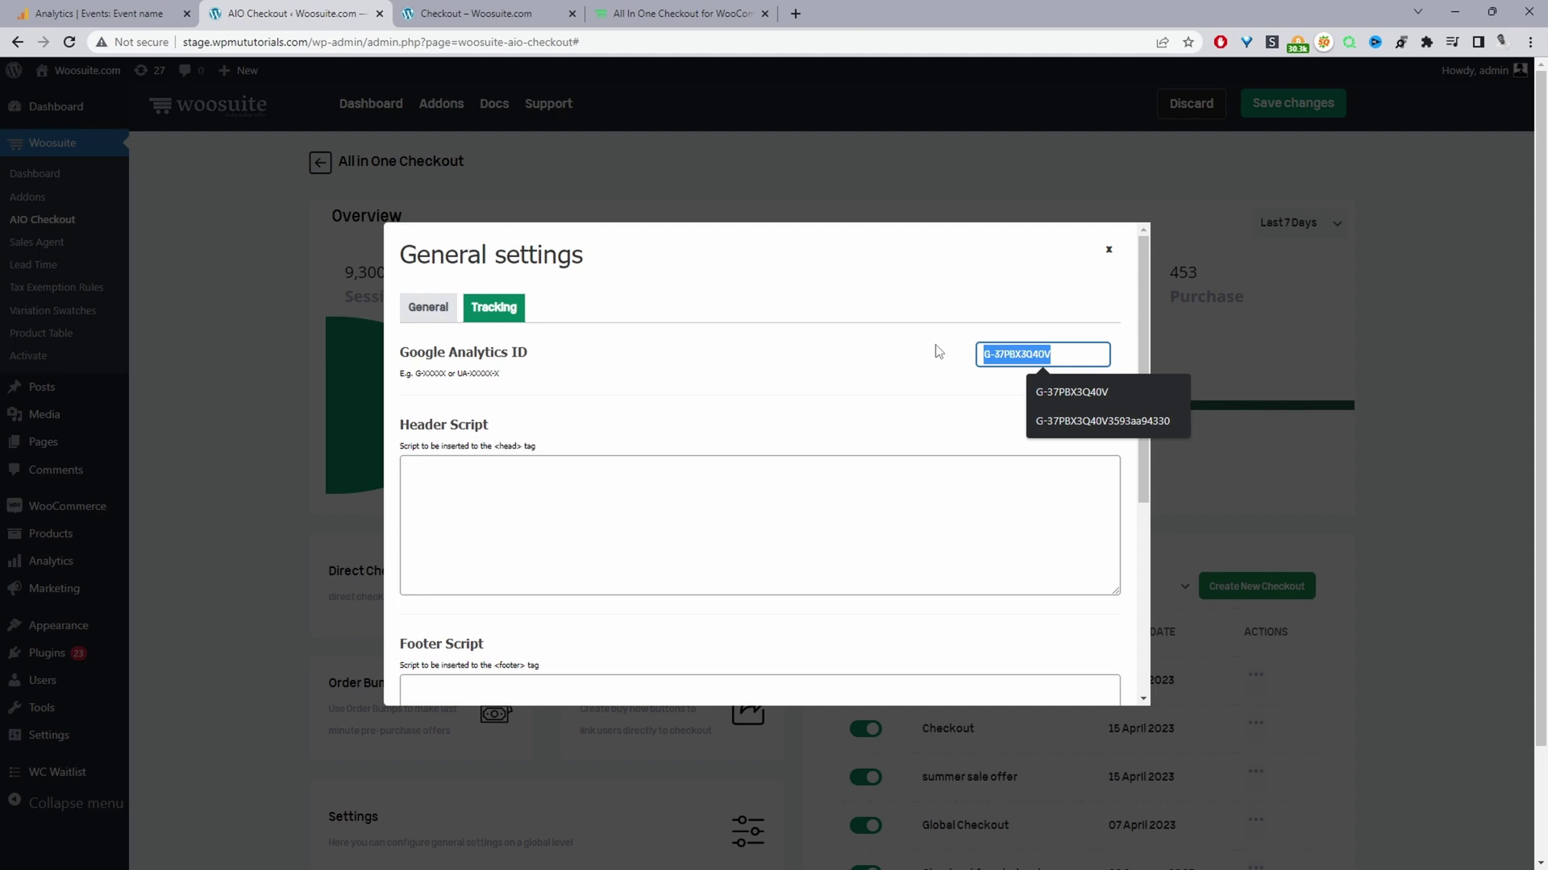
left_click(805, 387)
Scroll down to review the six Google Analytics event tracking checkboxes
scroll(798, 390, "down", 5)
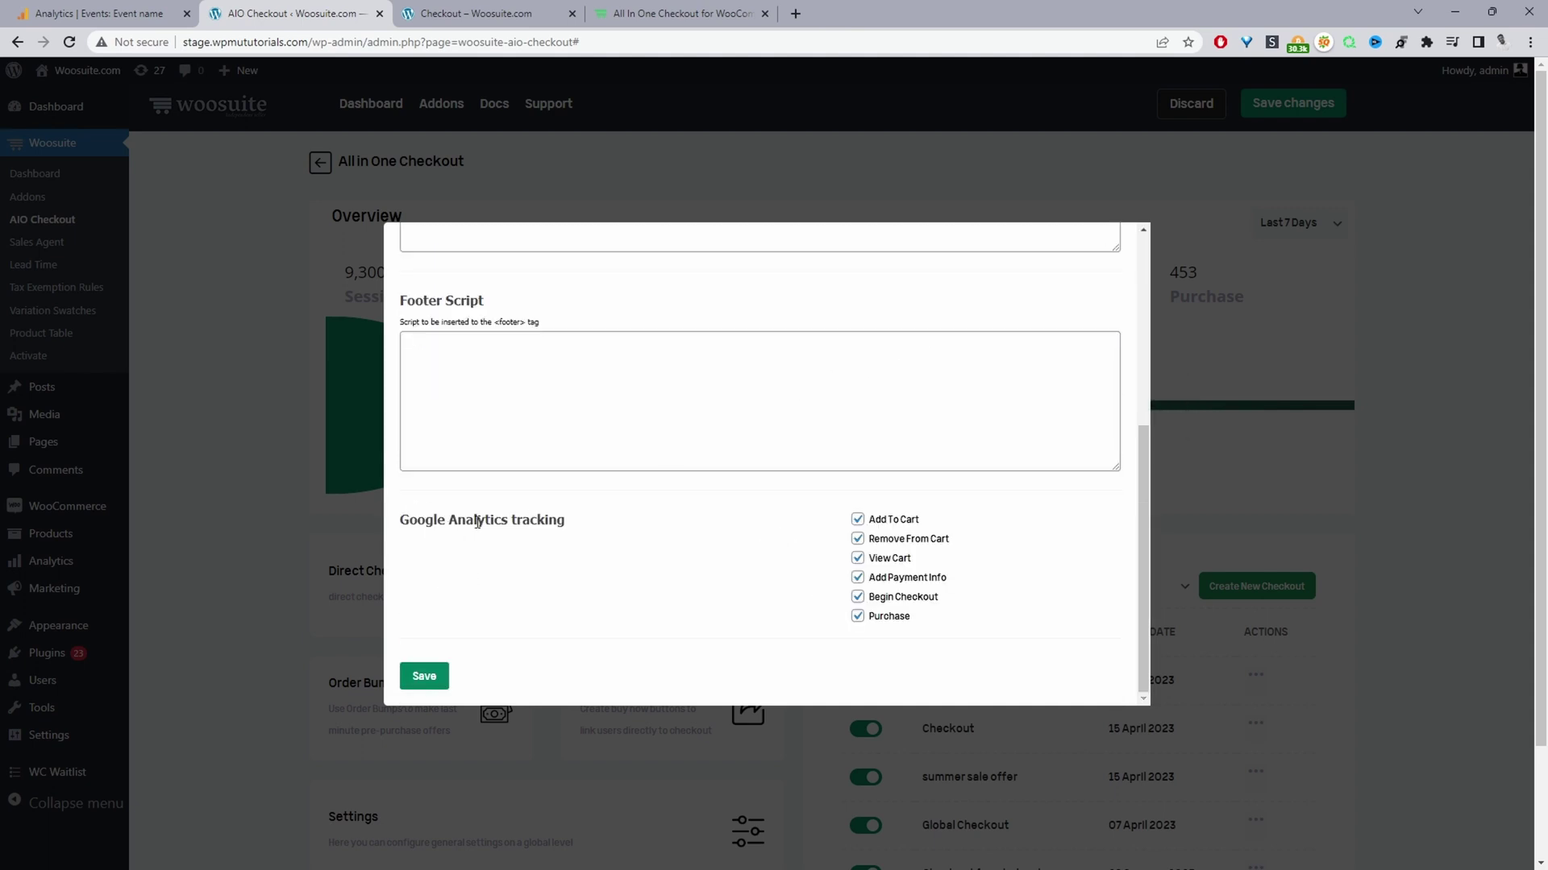
left_click_drag(443, 517, 715, 548)
scroll(721, 547, "up", 5)
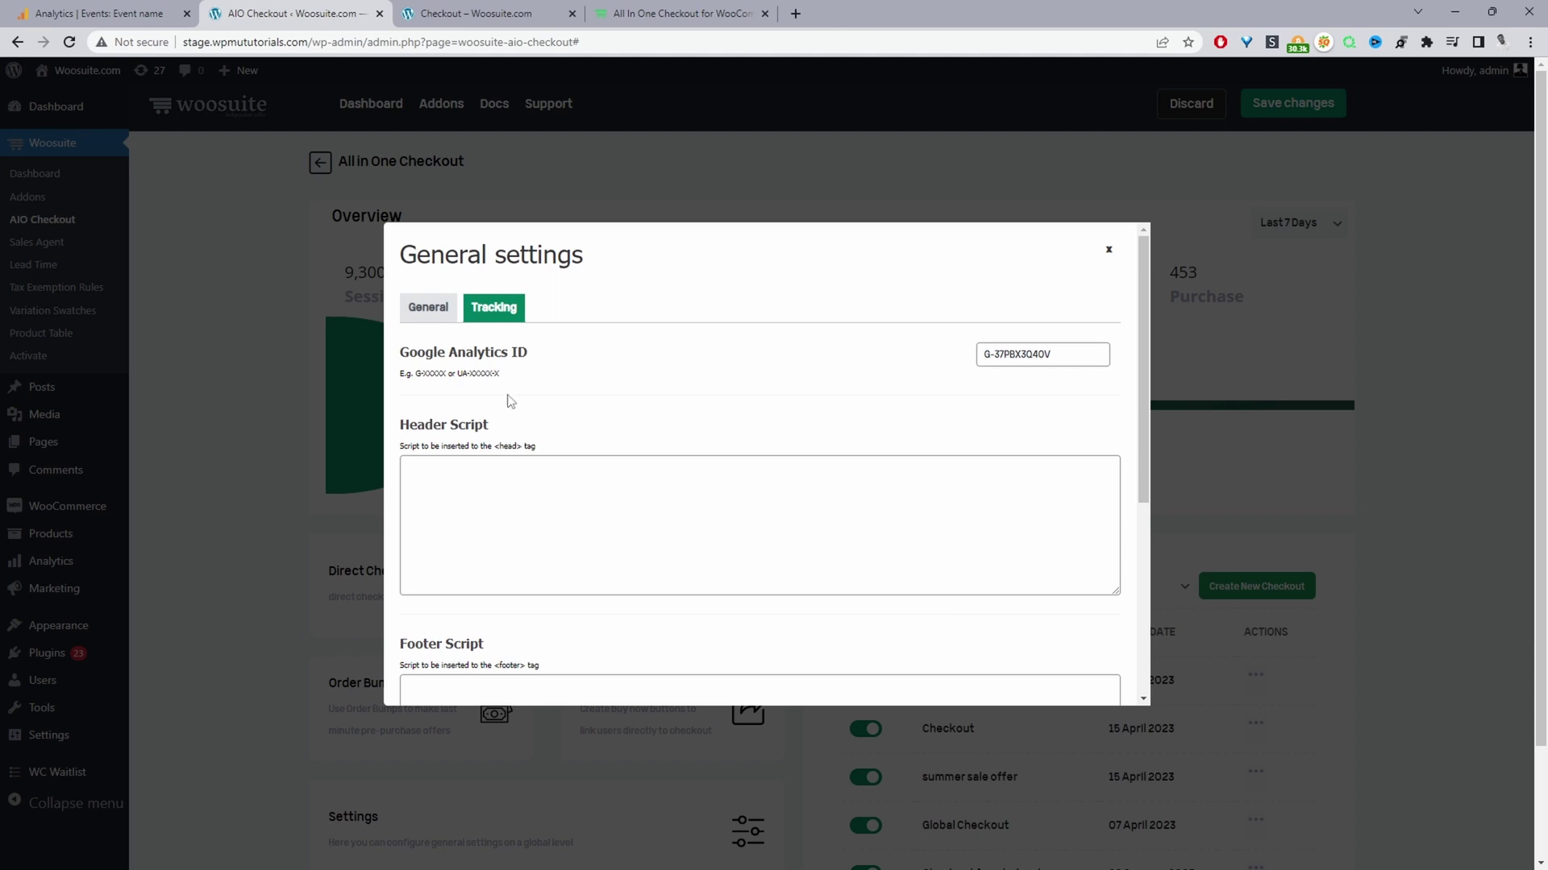
scroll(898, 404, "down", 5)
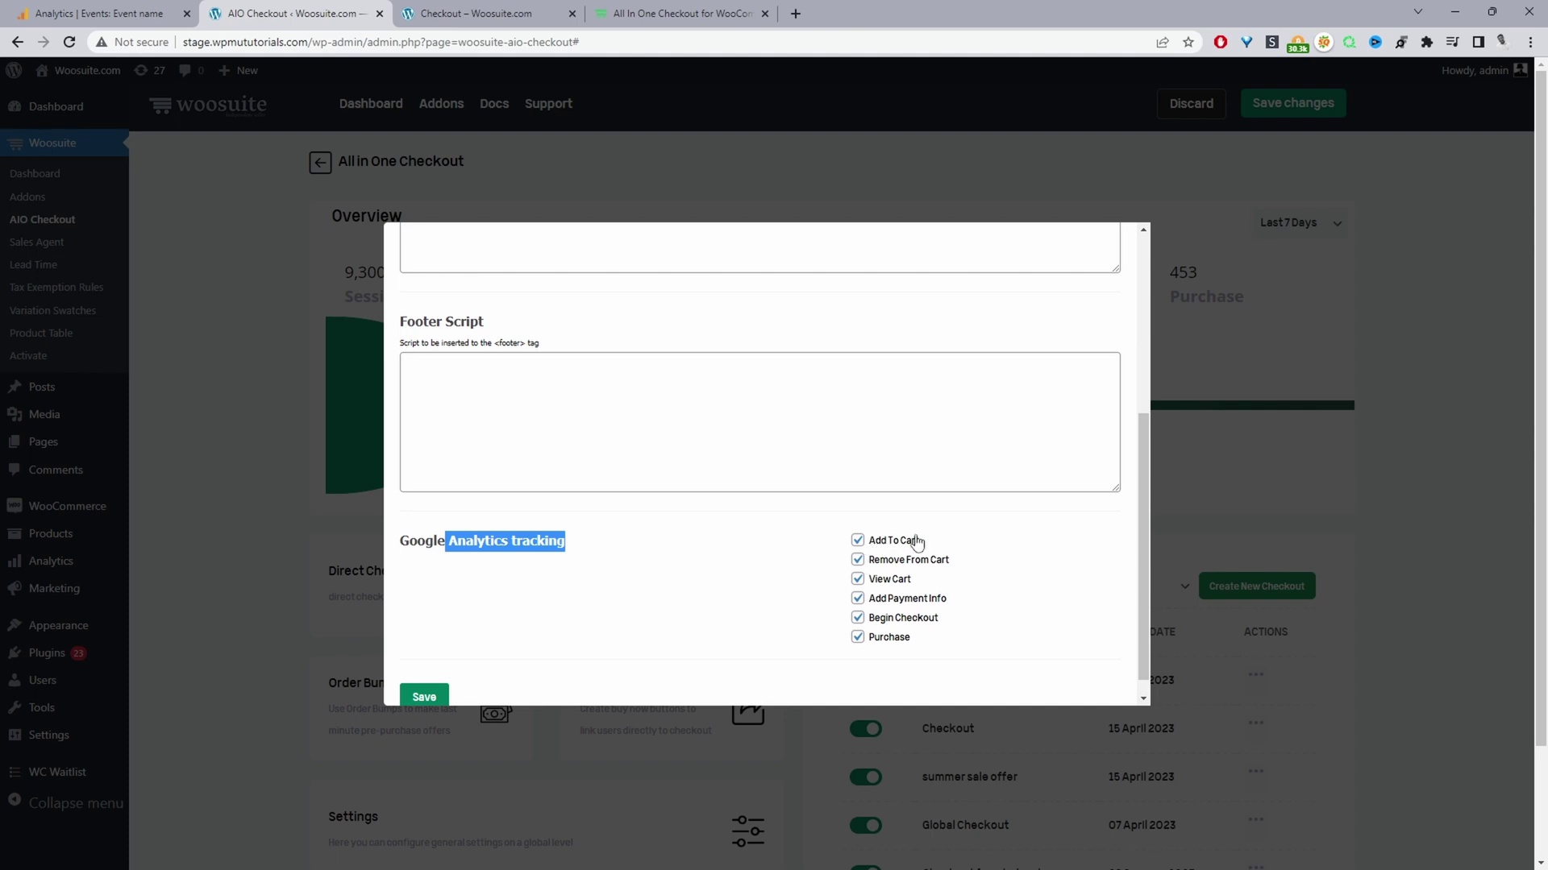
Toggle Add To Cart, Remove From Cart, View Cart and Add Payment Info so all six stay ticked
left_click(857, 541)
left_click(858, 559)
left_click(858, 579)
left_click(858, 579)
left_click(857, 599)
left_click(857, 560)
left_click(858, 540)
left_click(857, 598)
Save the tracking settings and return to the Google Analytics Events report
left_click(433, 698)
scroll(666, 336, "up", 4)
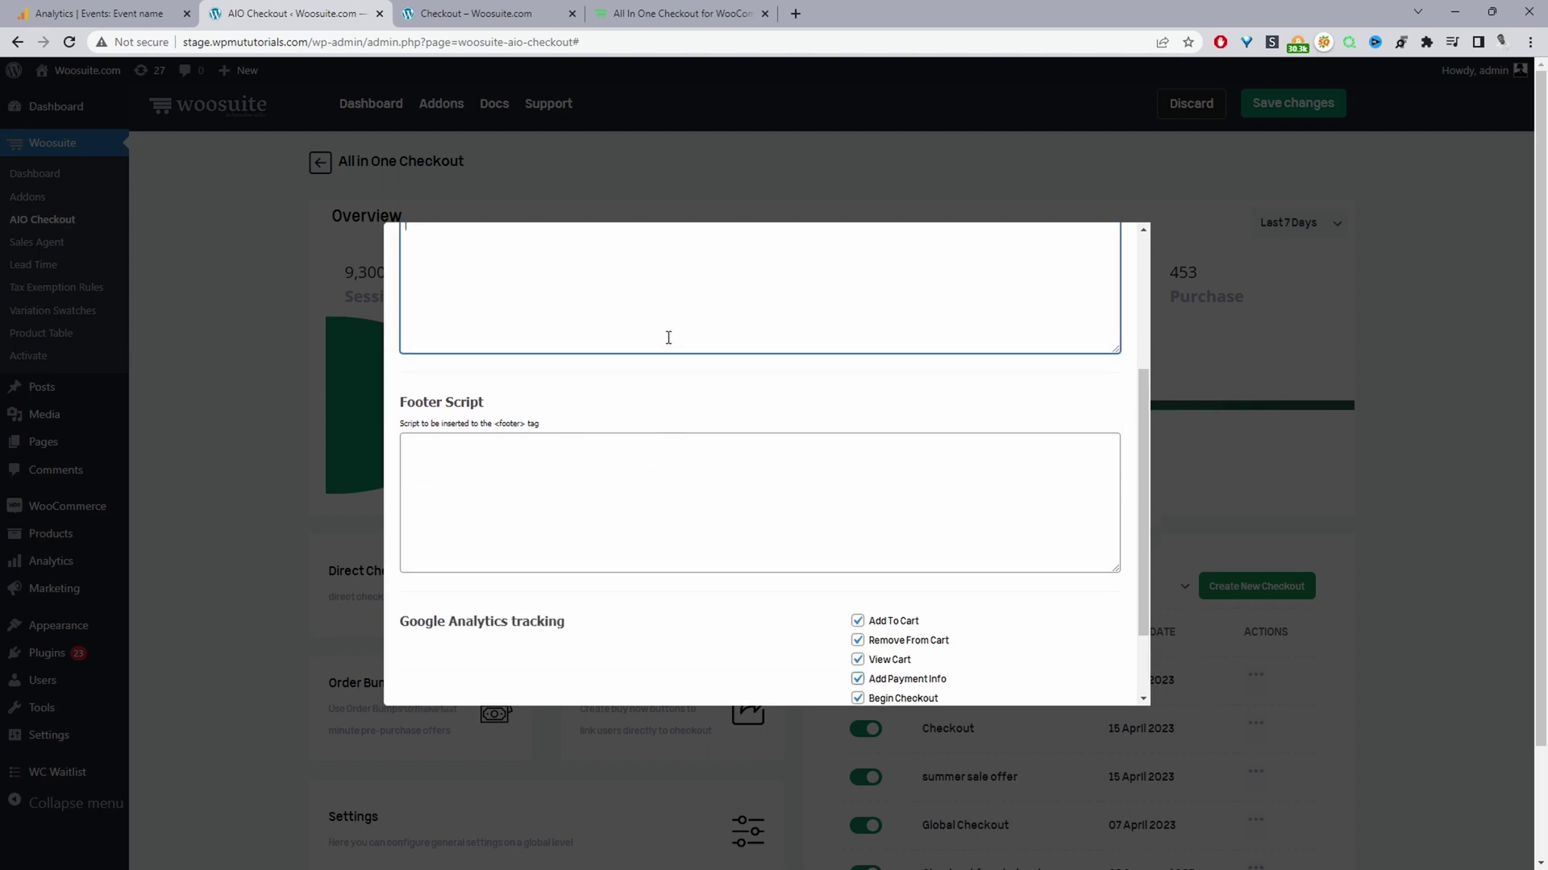
left_click(684, 356)
left_click_drag(528, 354, 453, 375)
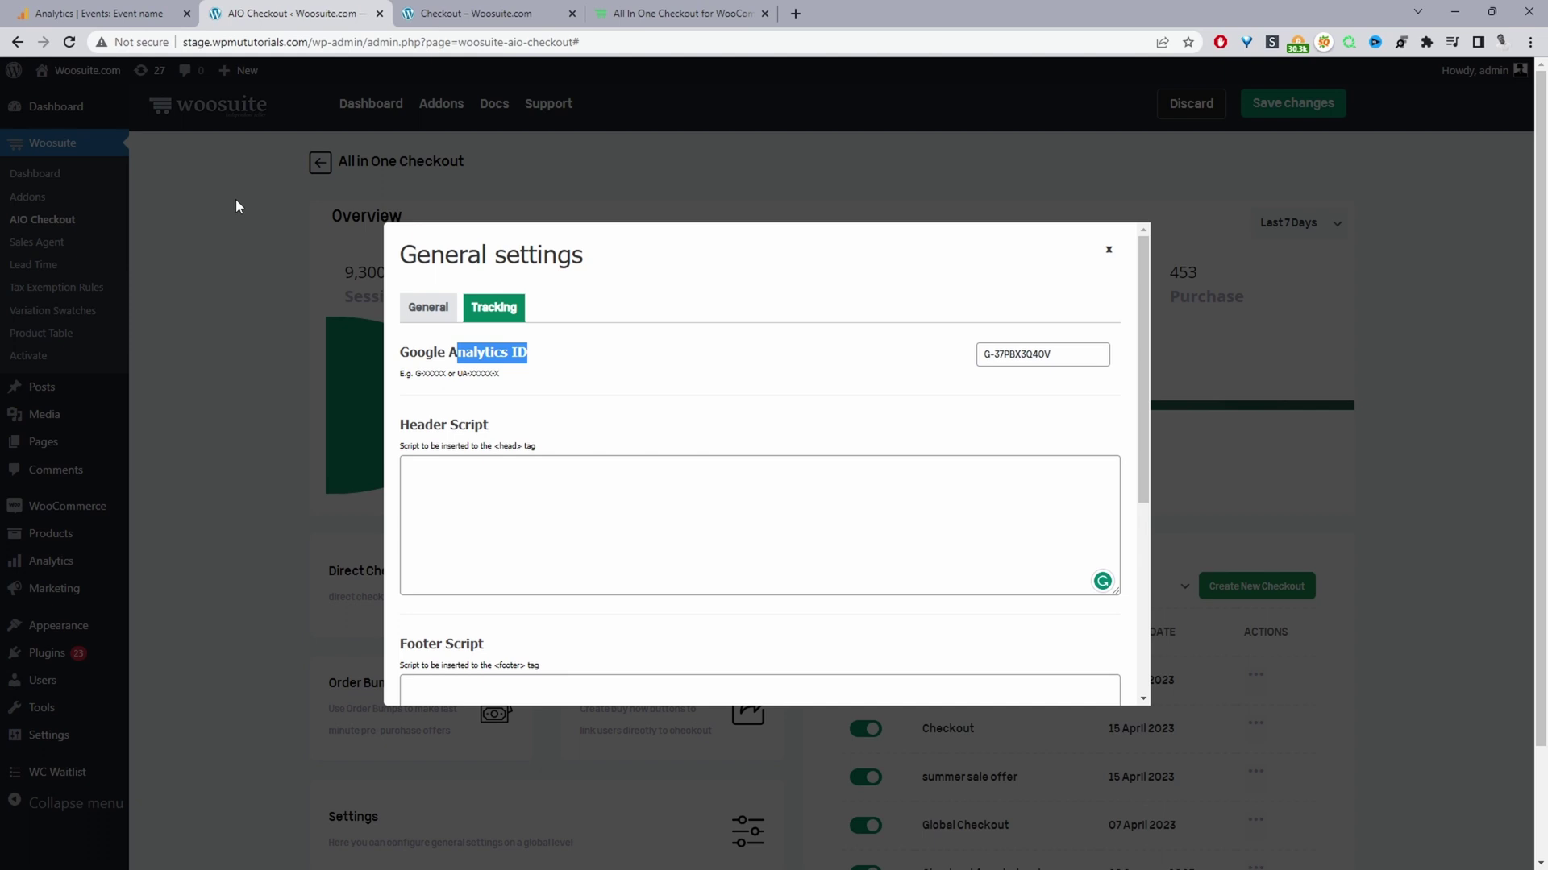
key("ctrl+shift+Tab")
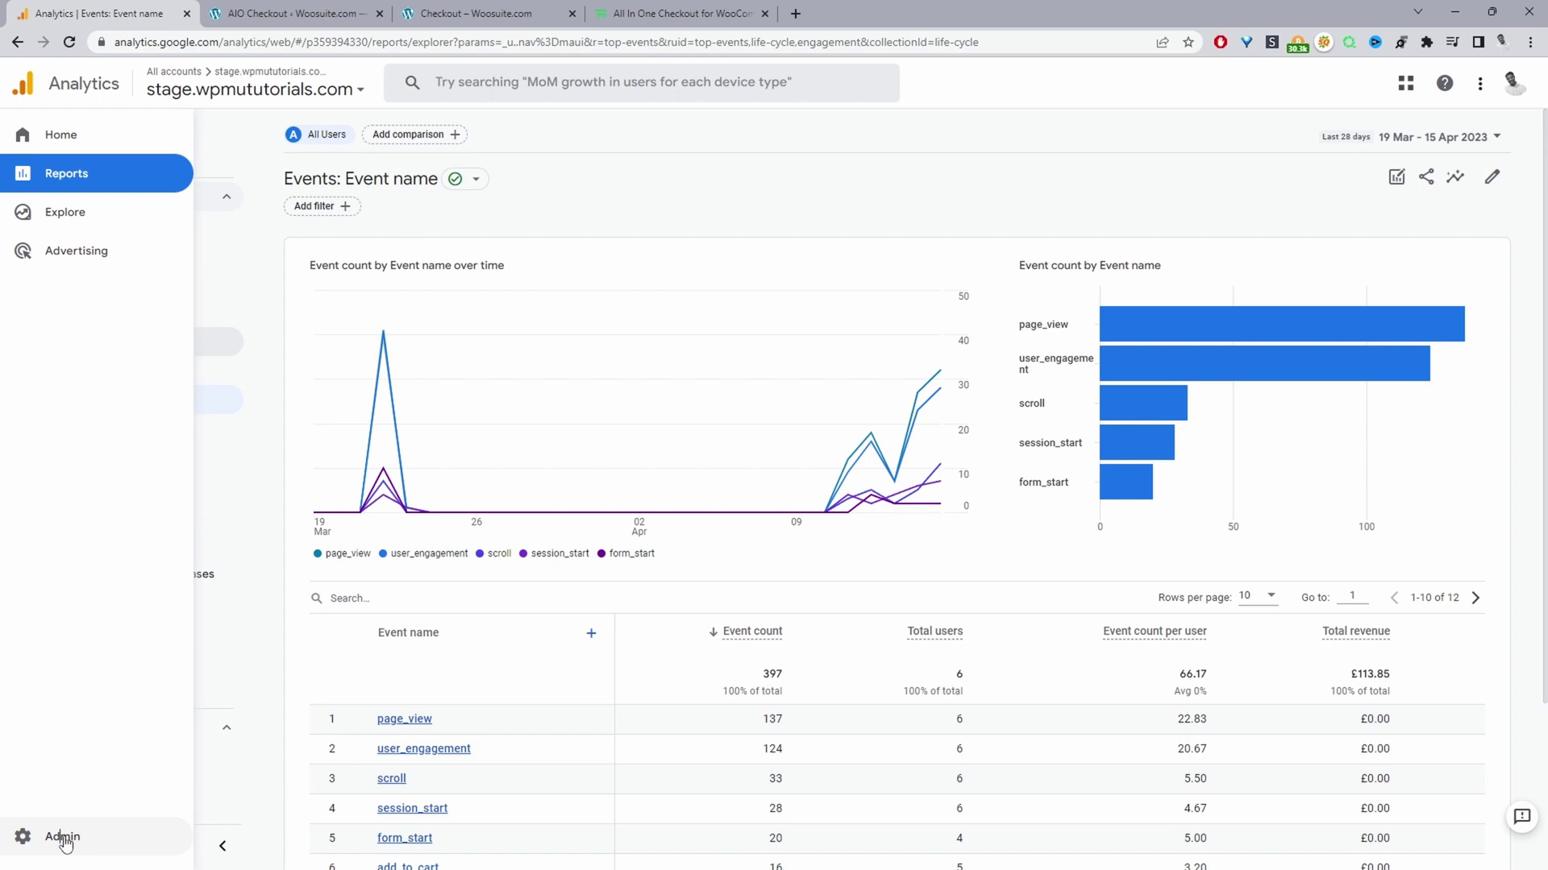
Open the property Admin page and go to its Data Streams list
left_click(63, 839)
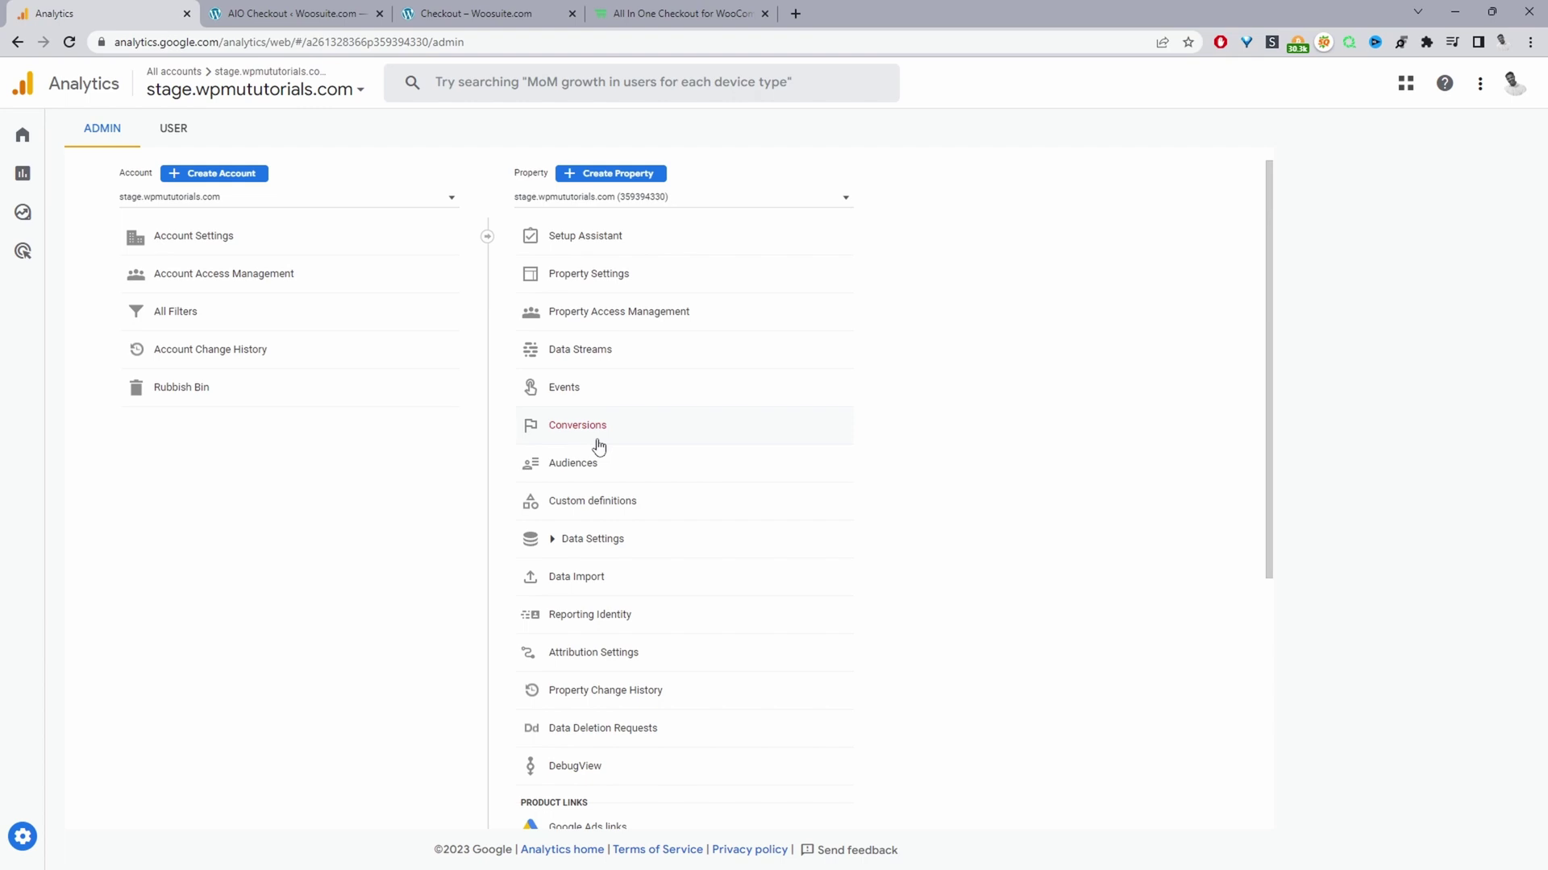
left_click(613, 367)
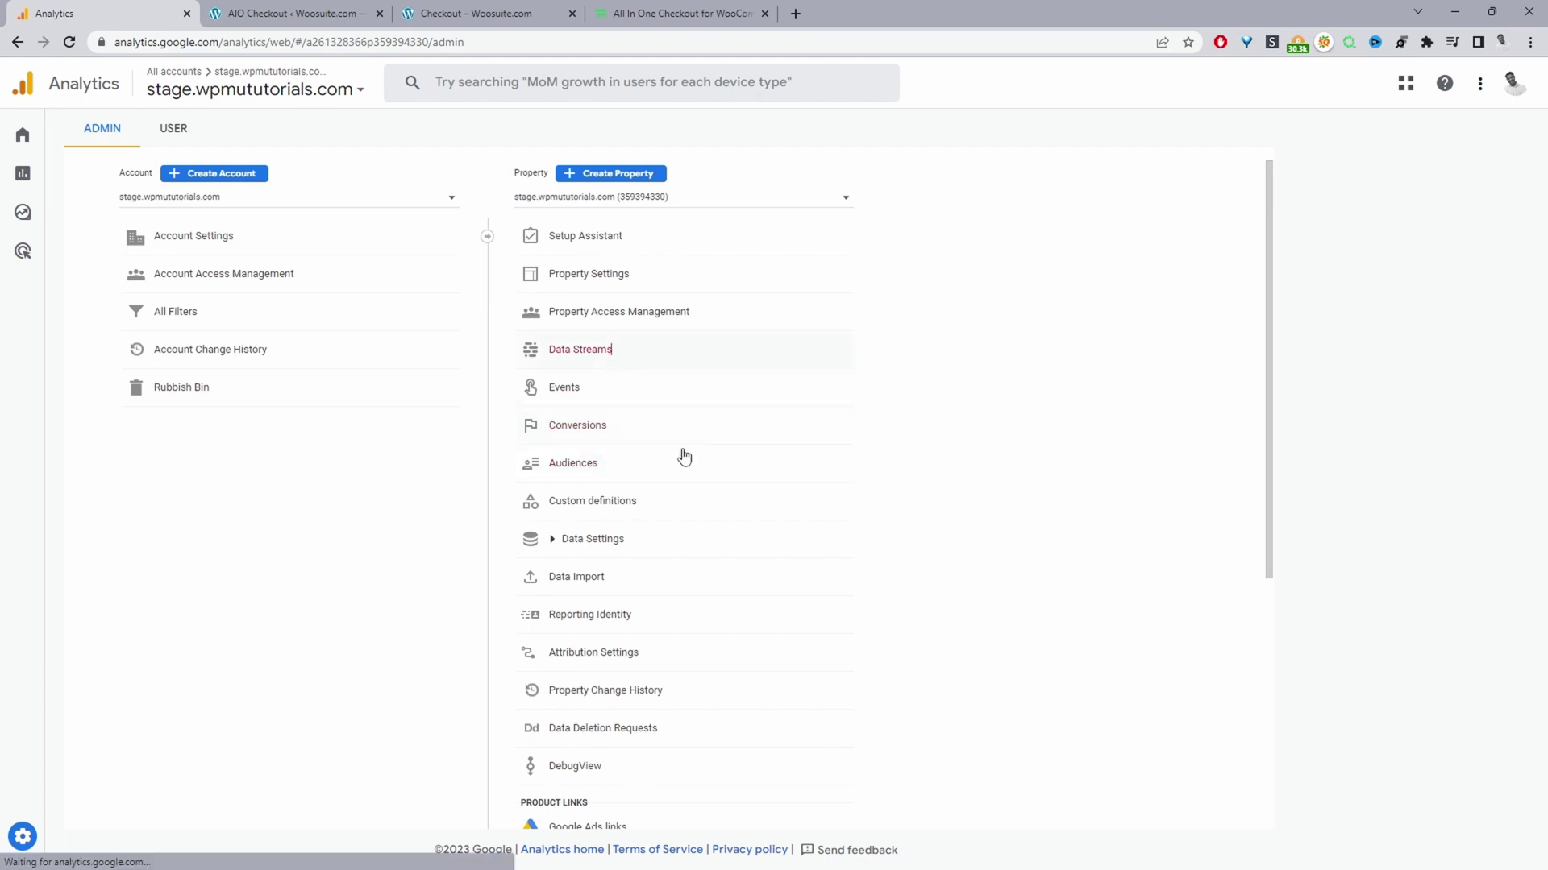
Copy the Measurement ID from the stage.wpmututorials web stream details
left_click(567, 287)
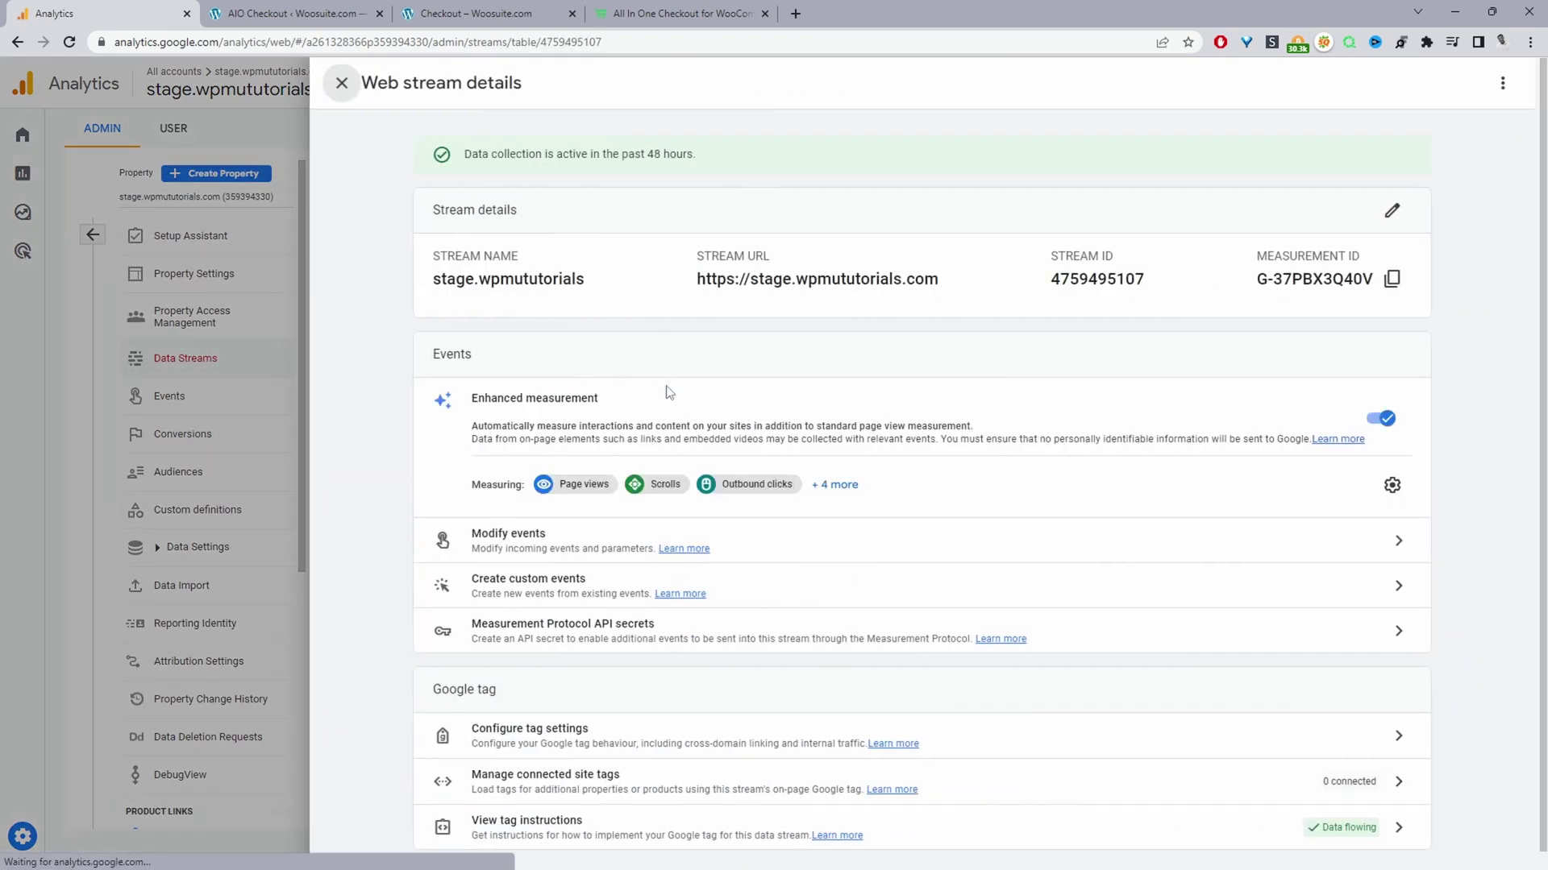
left_click(1392, 279)
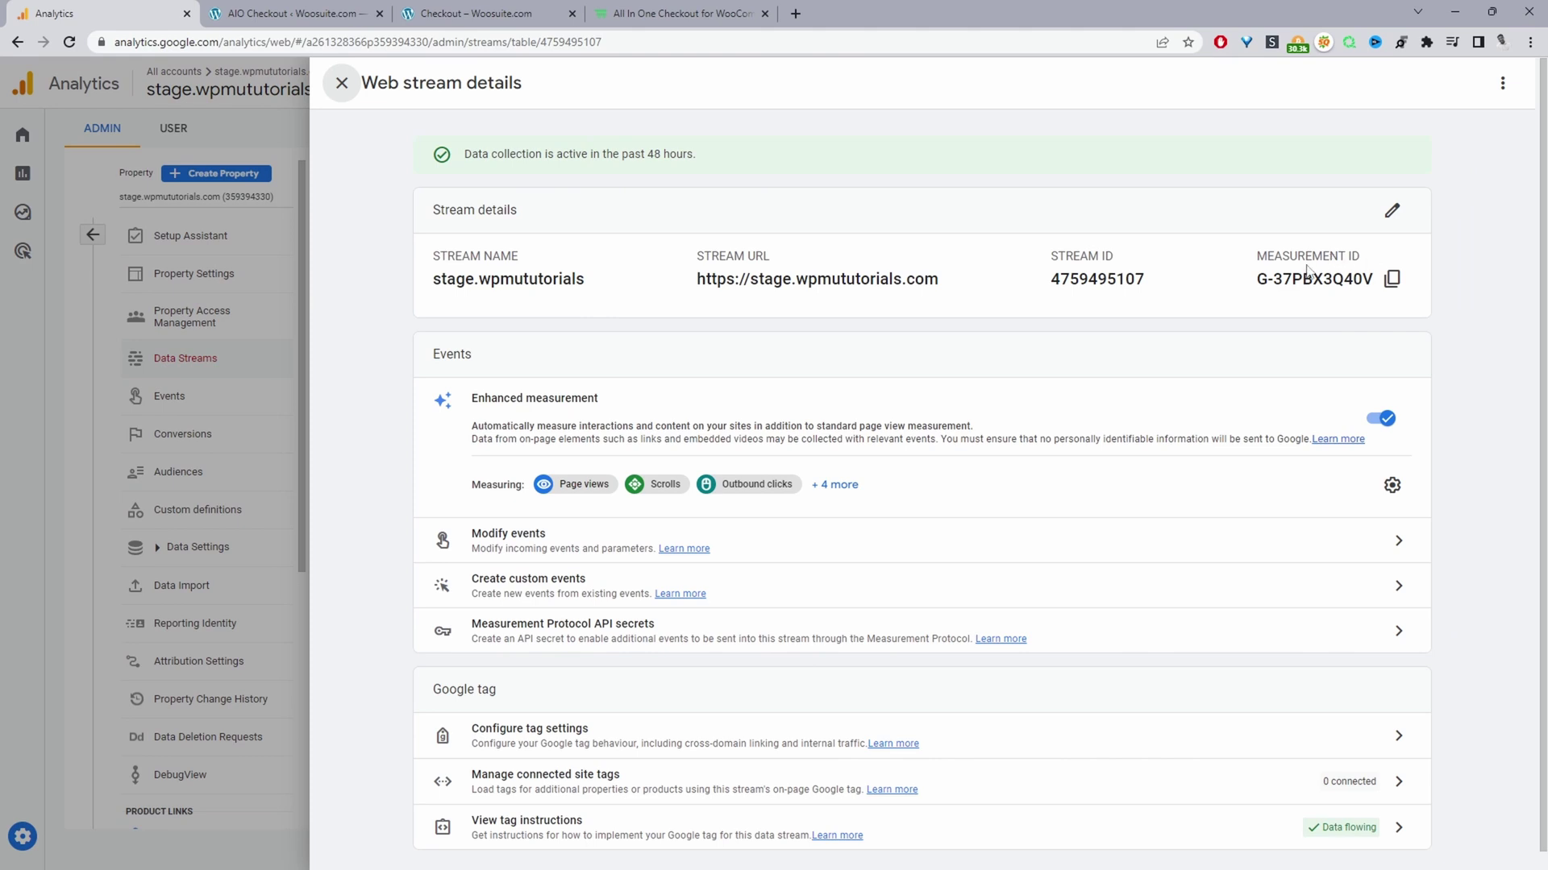
left_click(1392, 279)
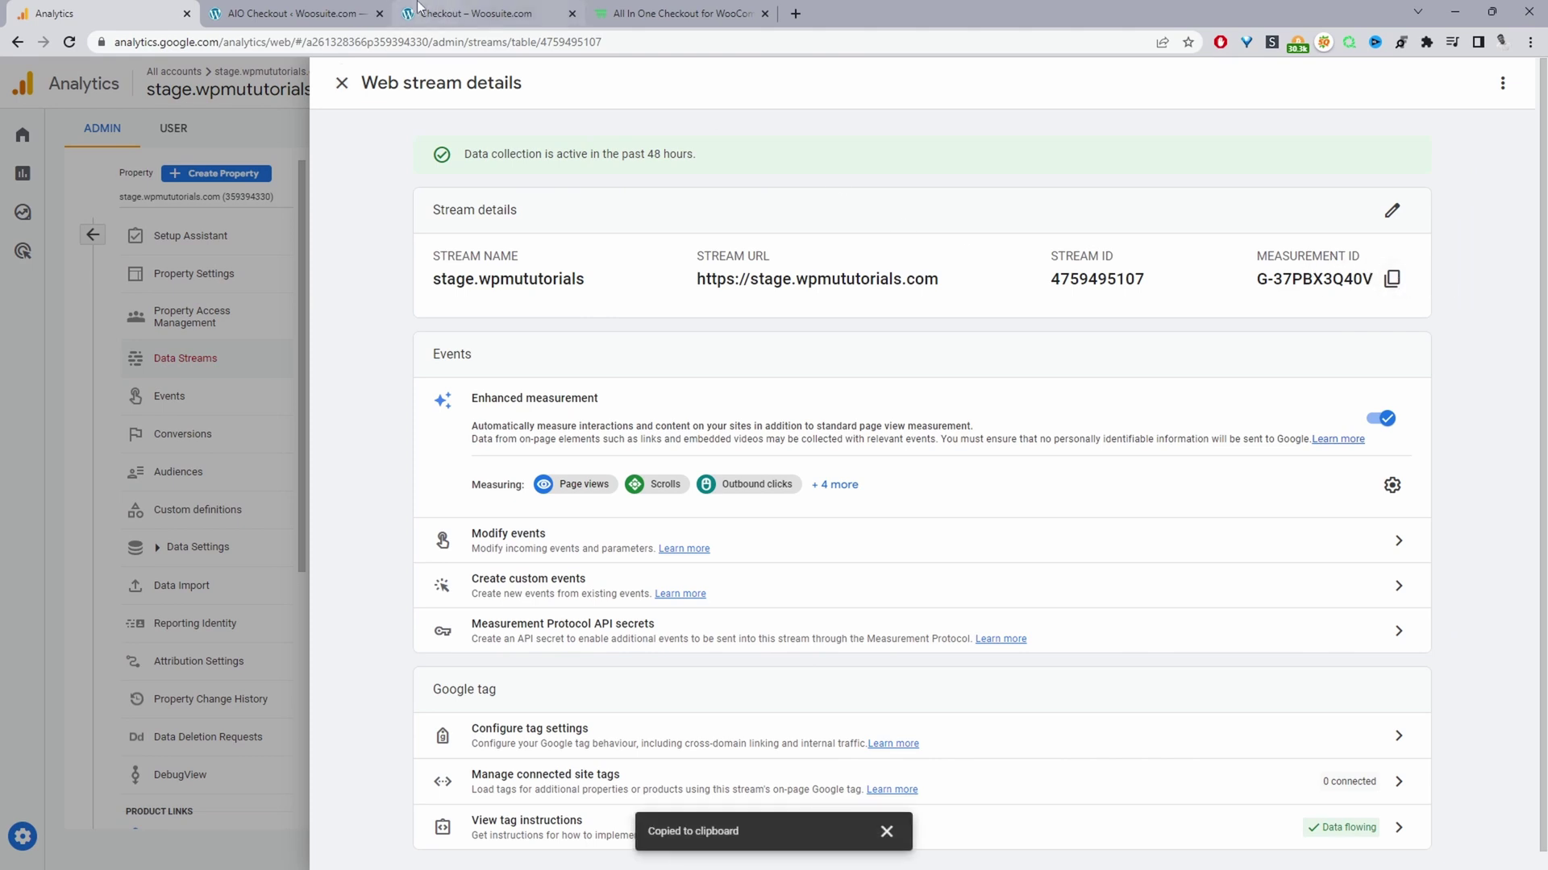
Compare it with the AIO Checkout Google Analytics ID field, then close the stream details panel
left_click(307, 13)
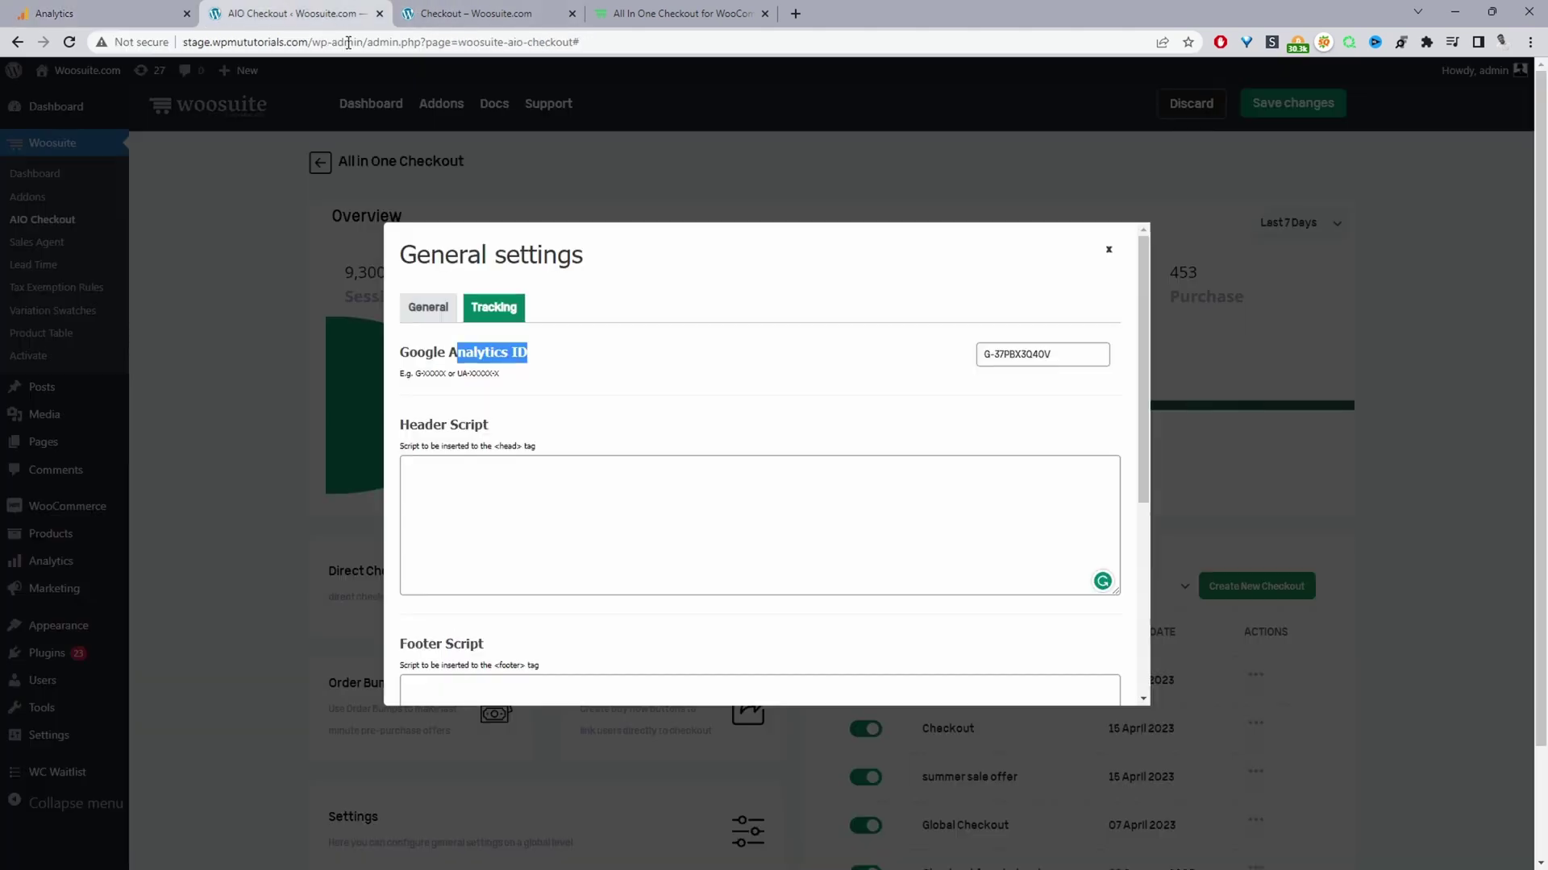
triple_click(1060, 350)
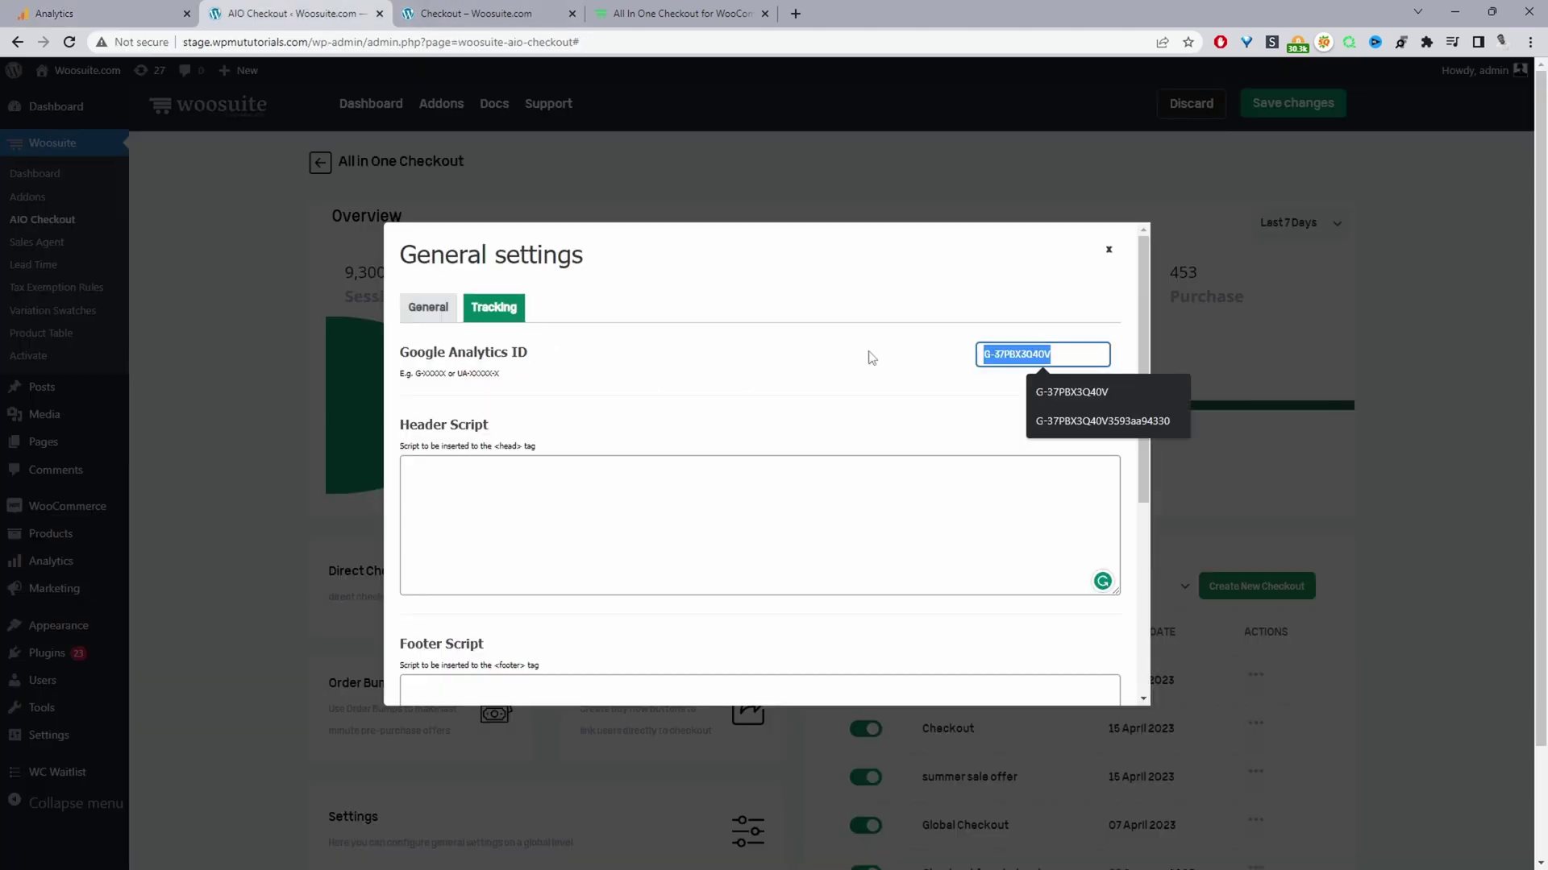
left_click(161, 13)
left_click(249, 418)
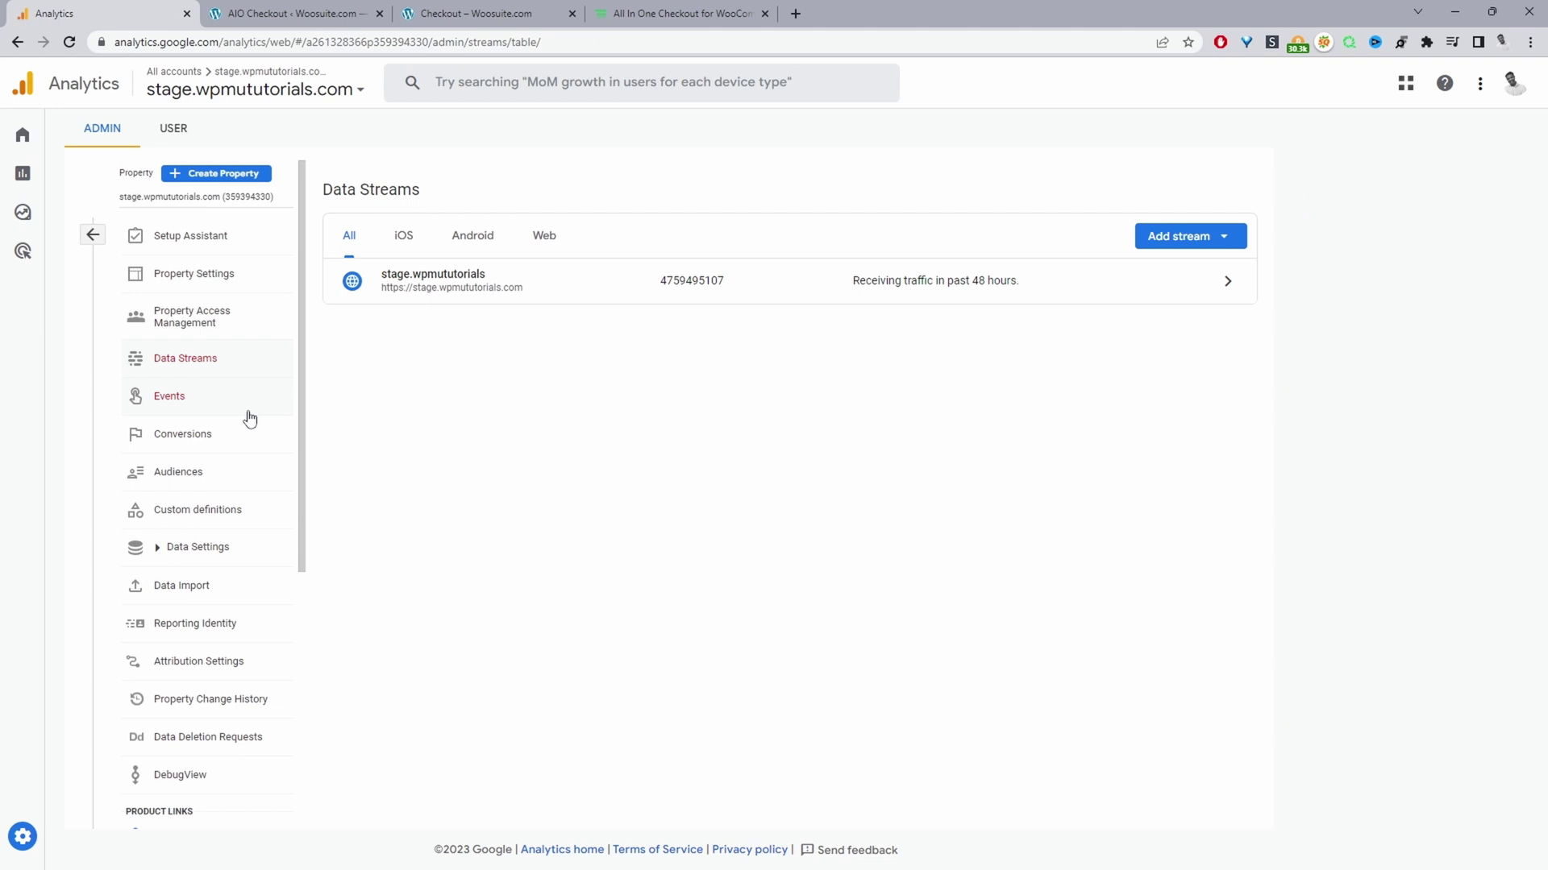
Start a new Analytics property named example.com
left_click(219, 179)
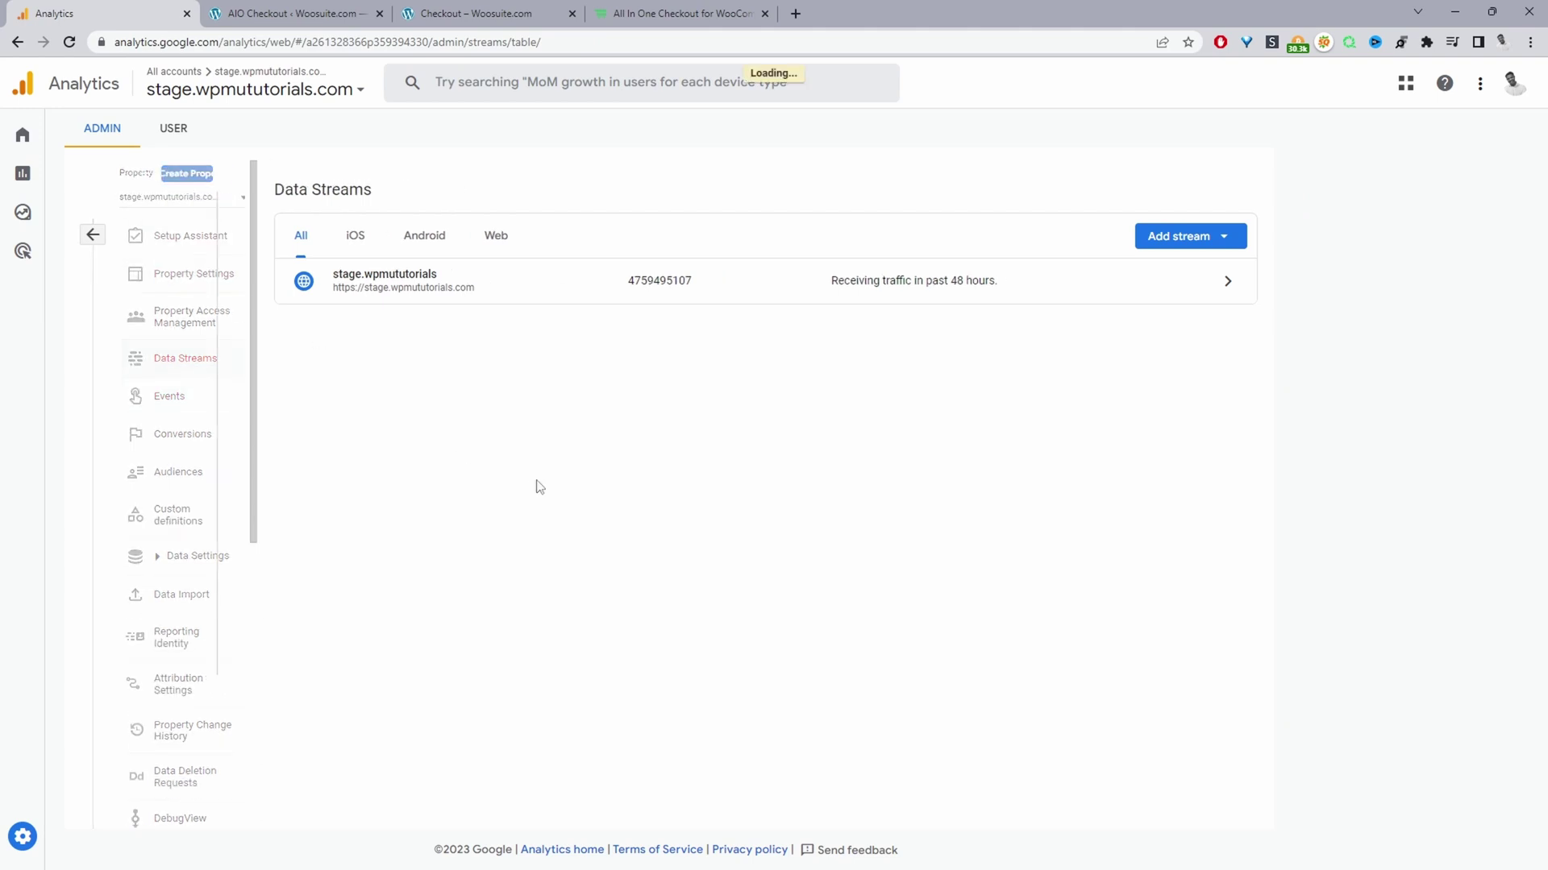
left_click(286, 417)
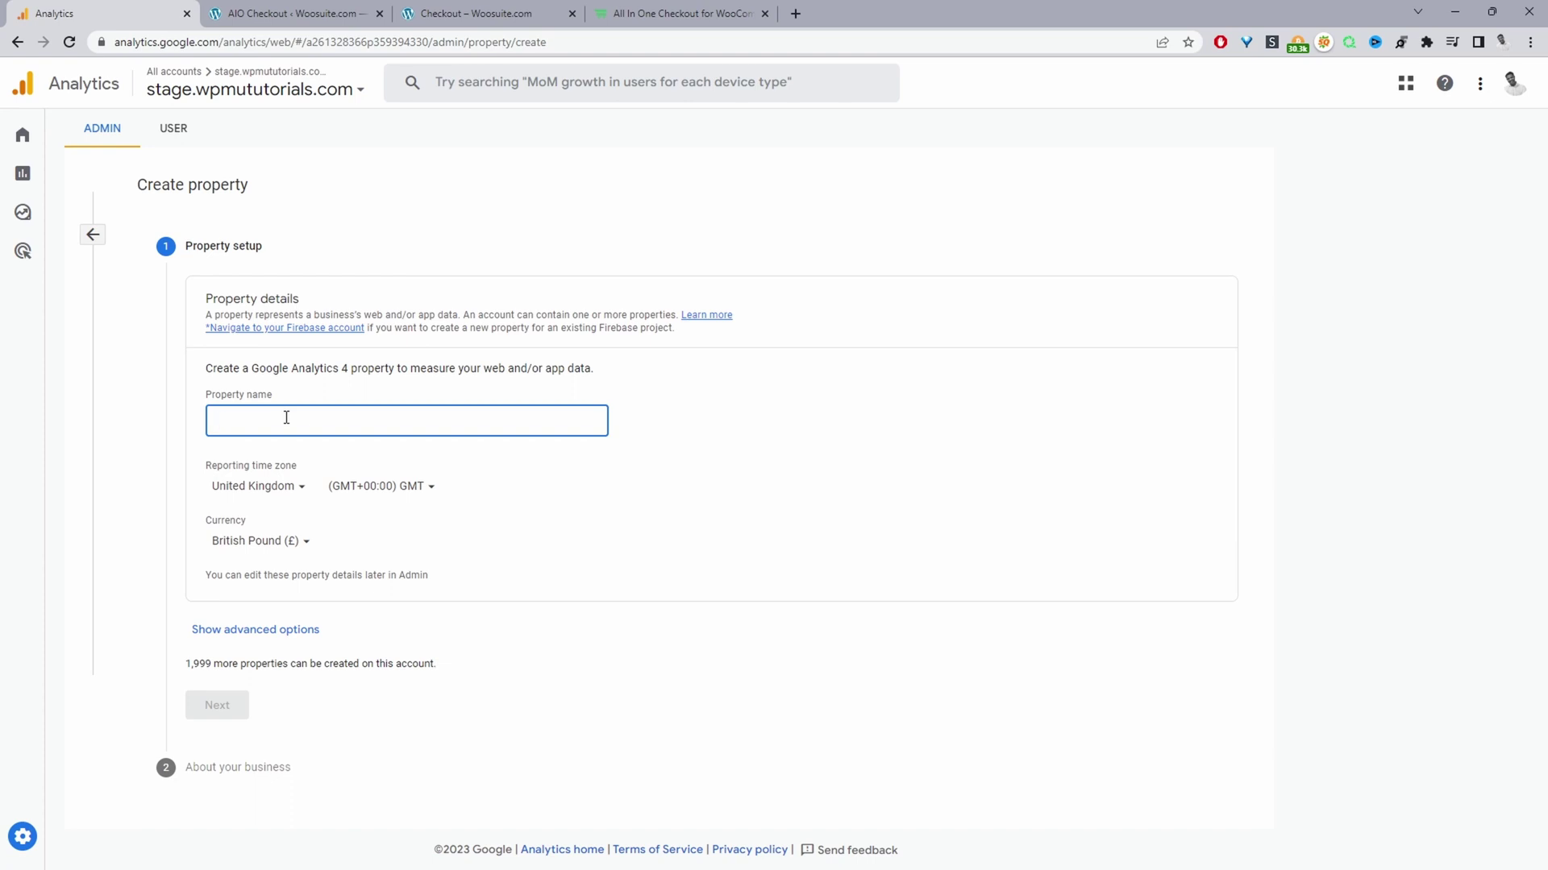
type("example")
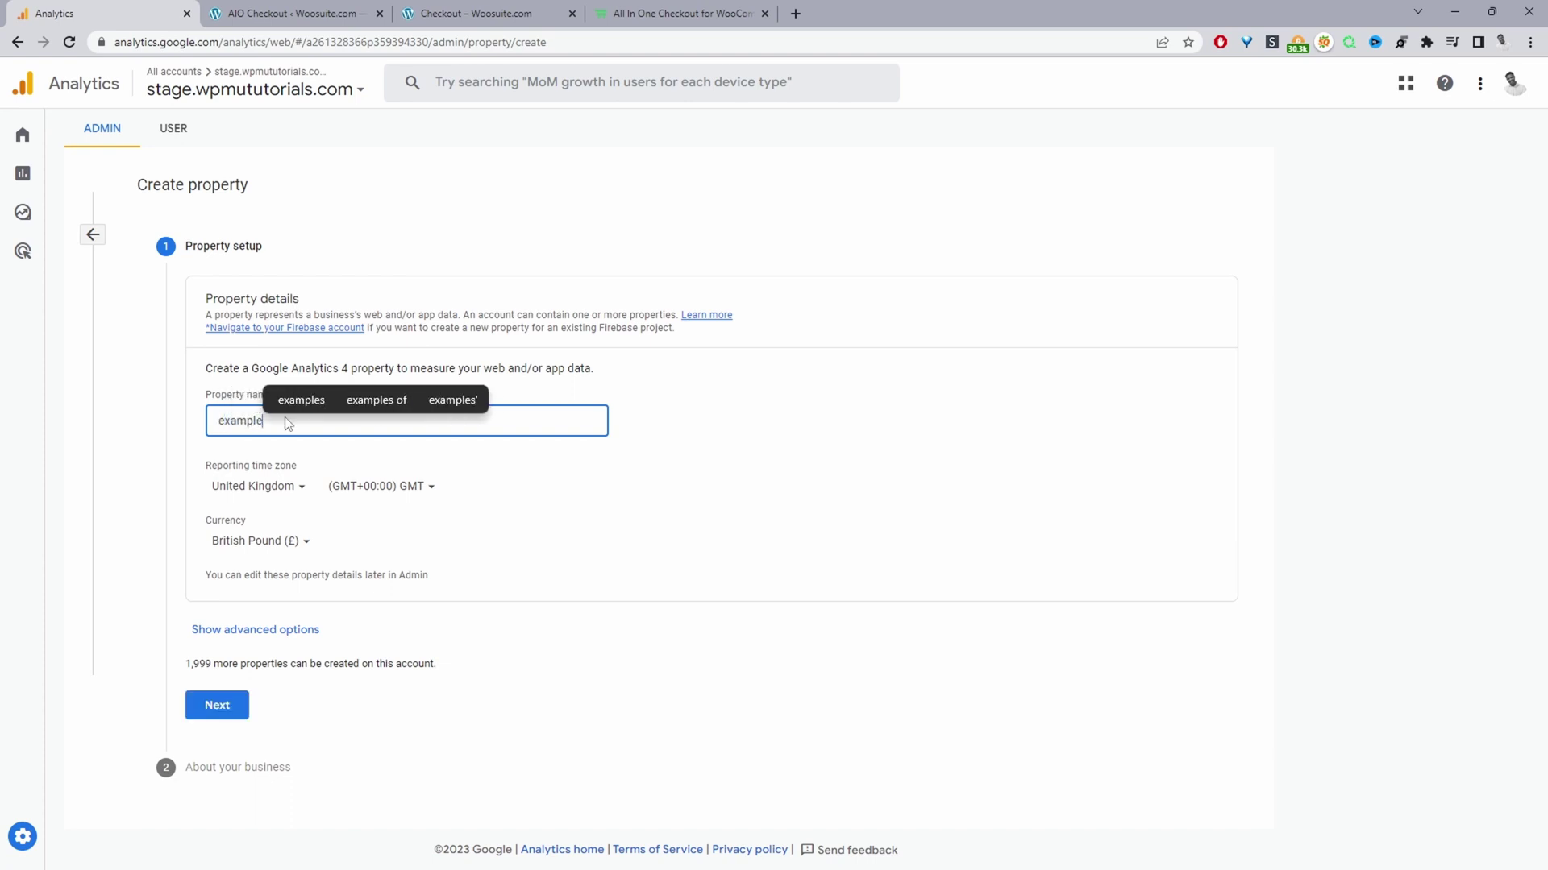
type(".com")
left_click(730, 582)
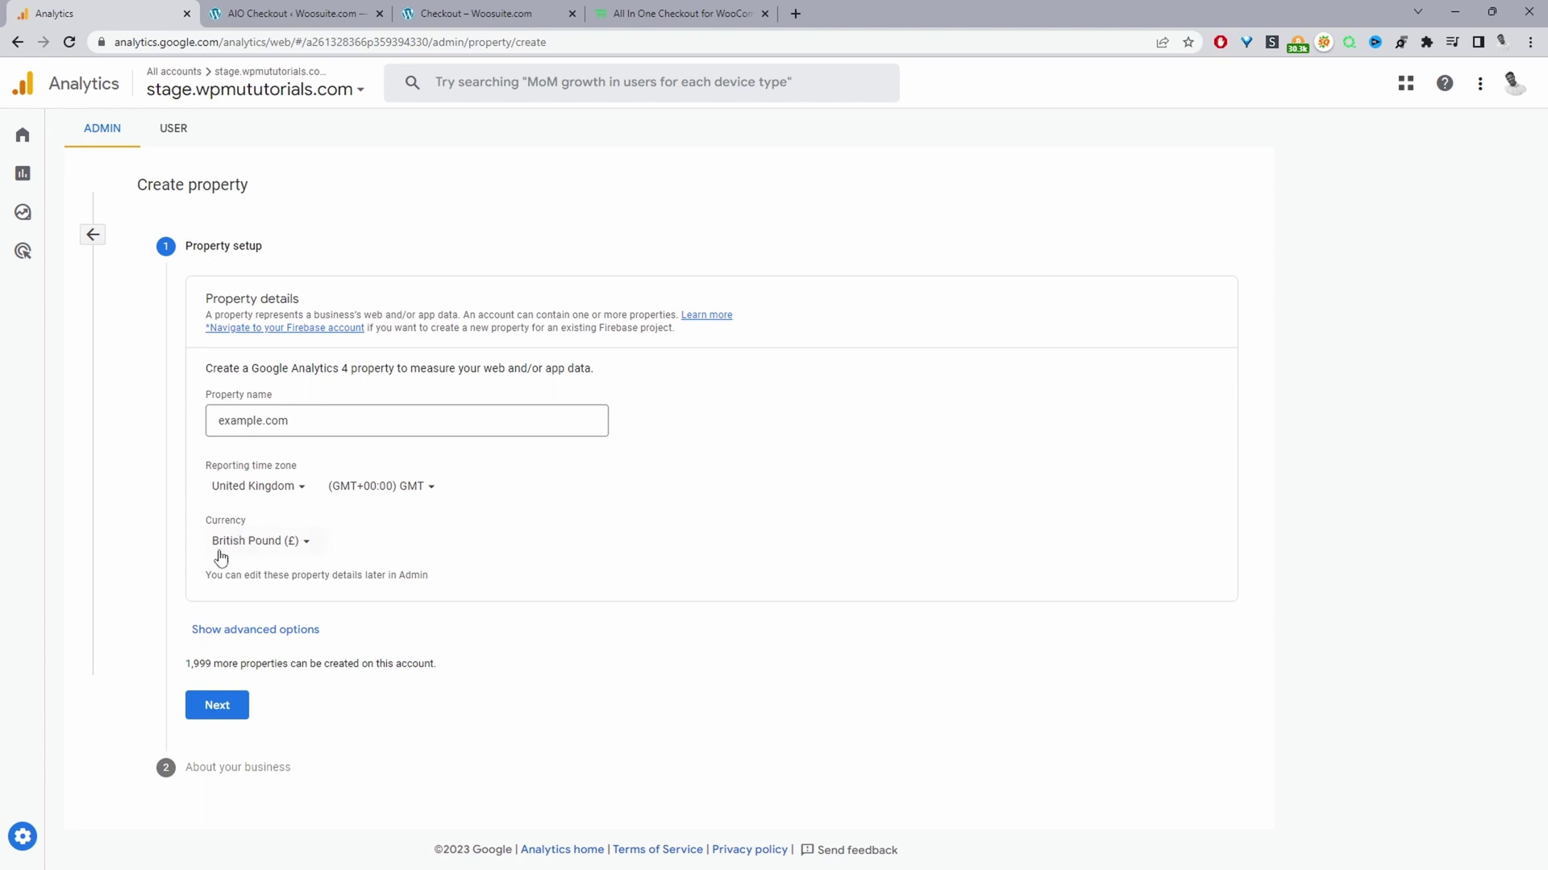
left_click(235, 709)
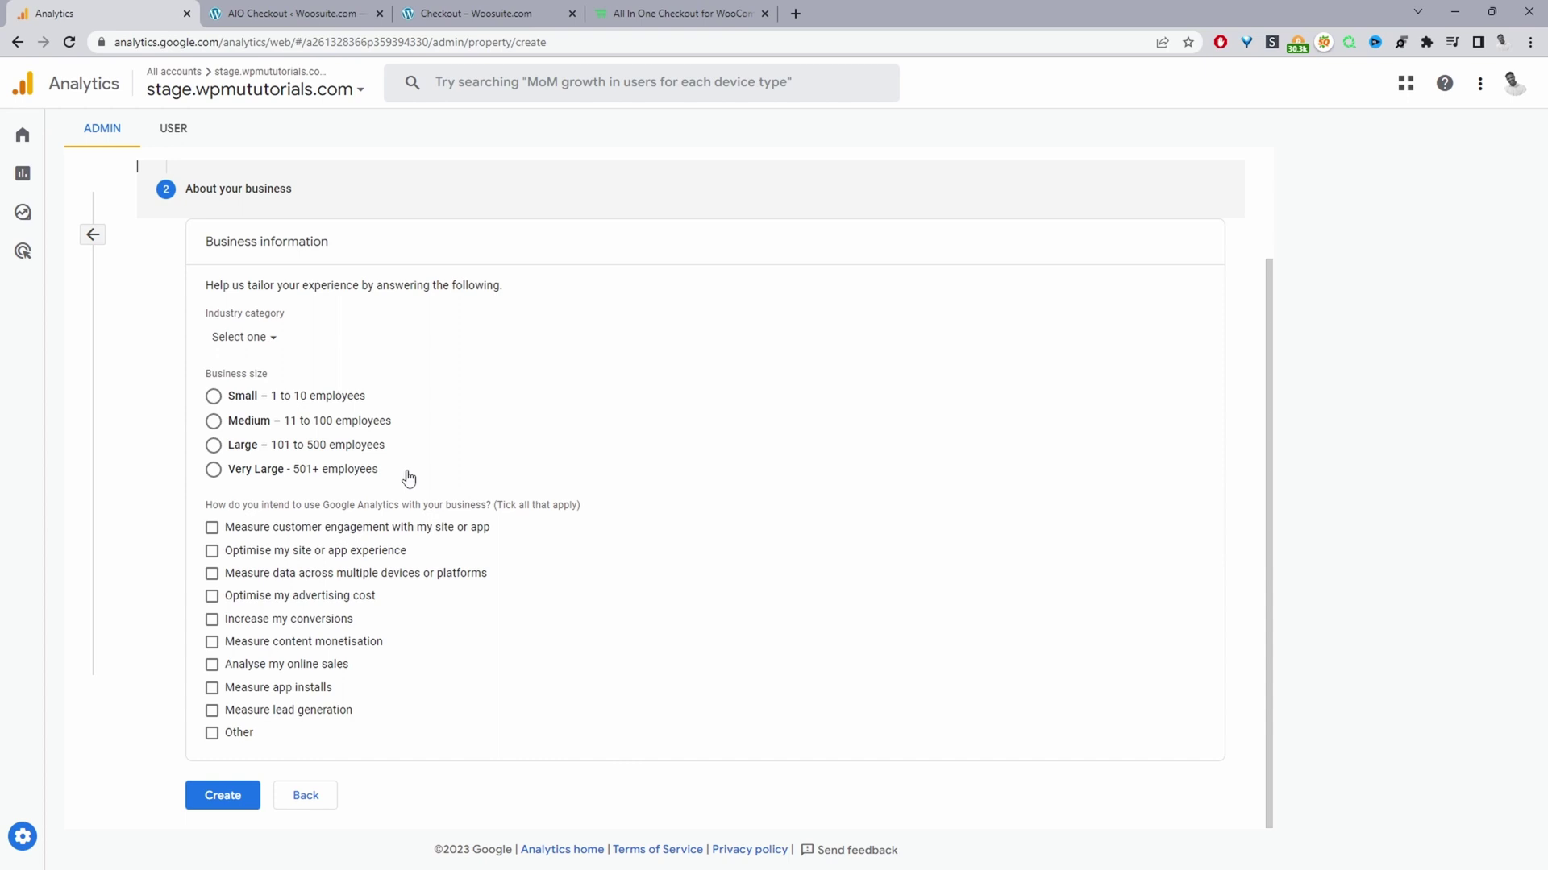
Choose Small business size with engagement, monetisation and online sales goals, and create the property
left_click(238, 403)
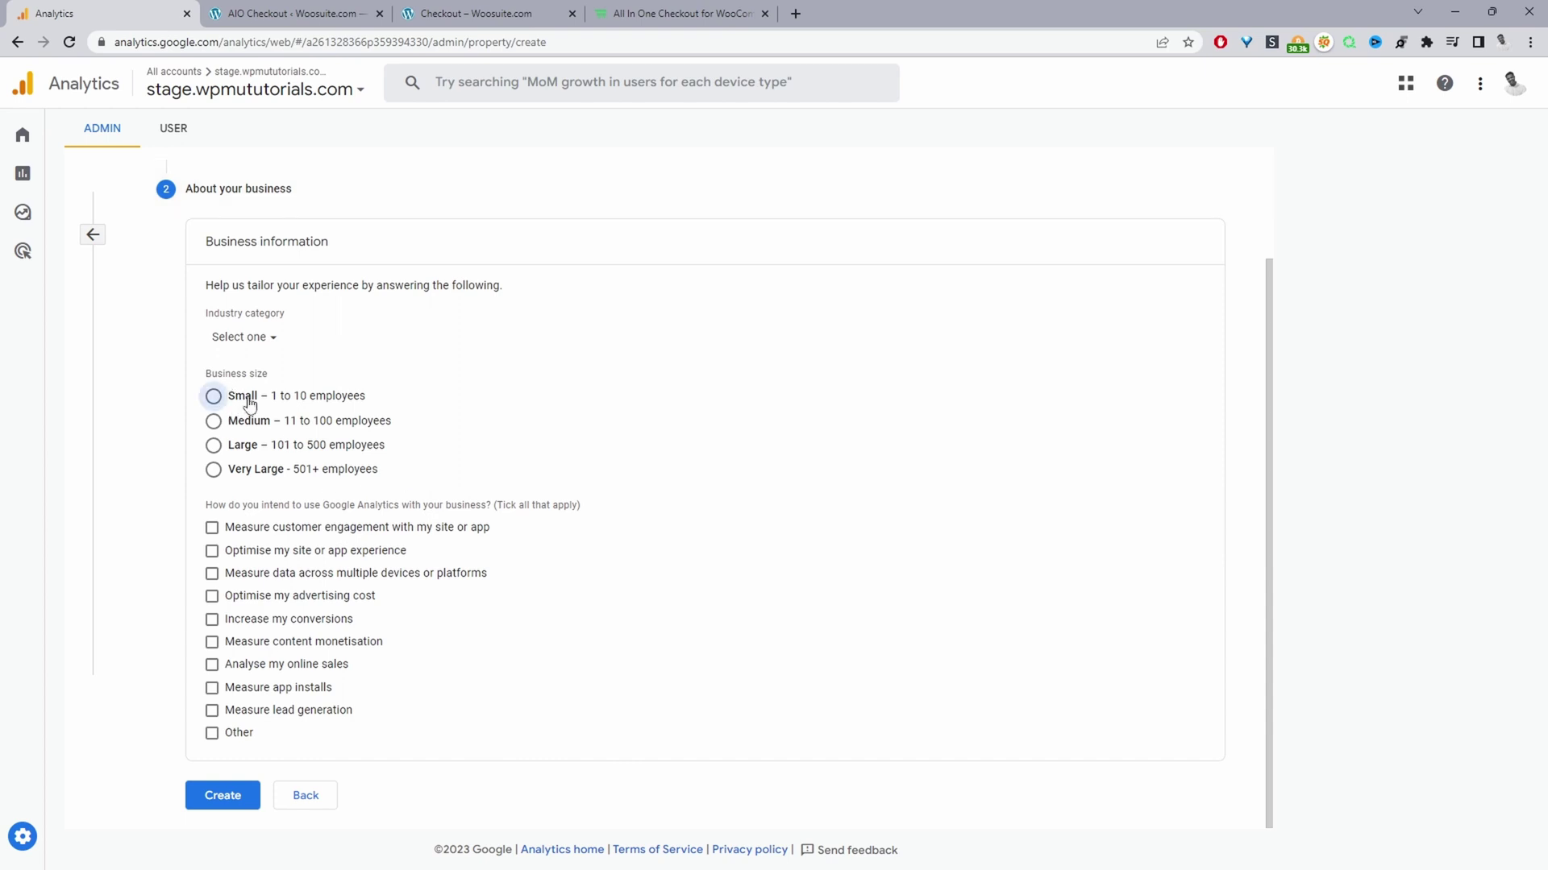
left_click(212, 529)
left_click(233, 644)
left_click(219, 667)
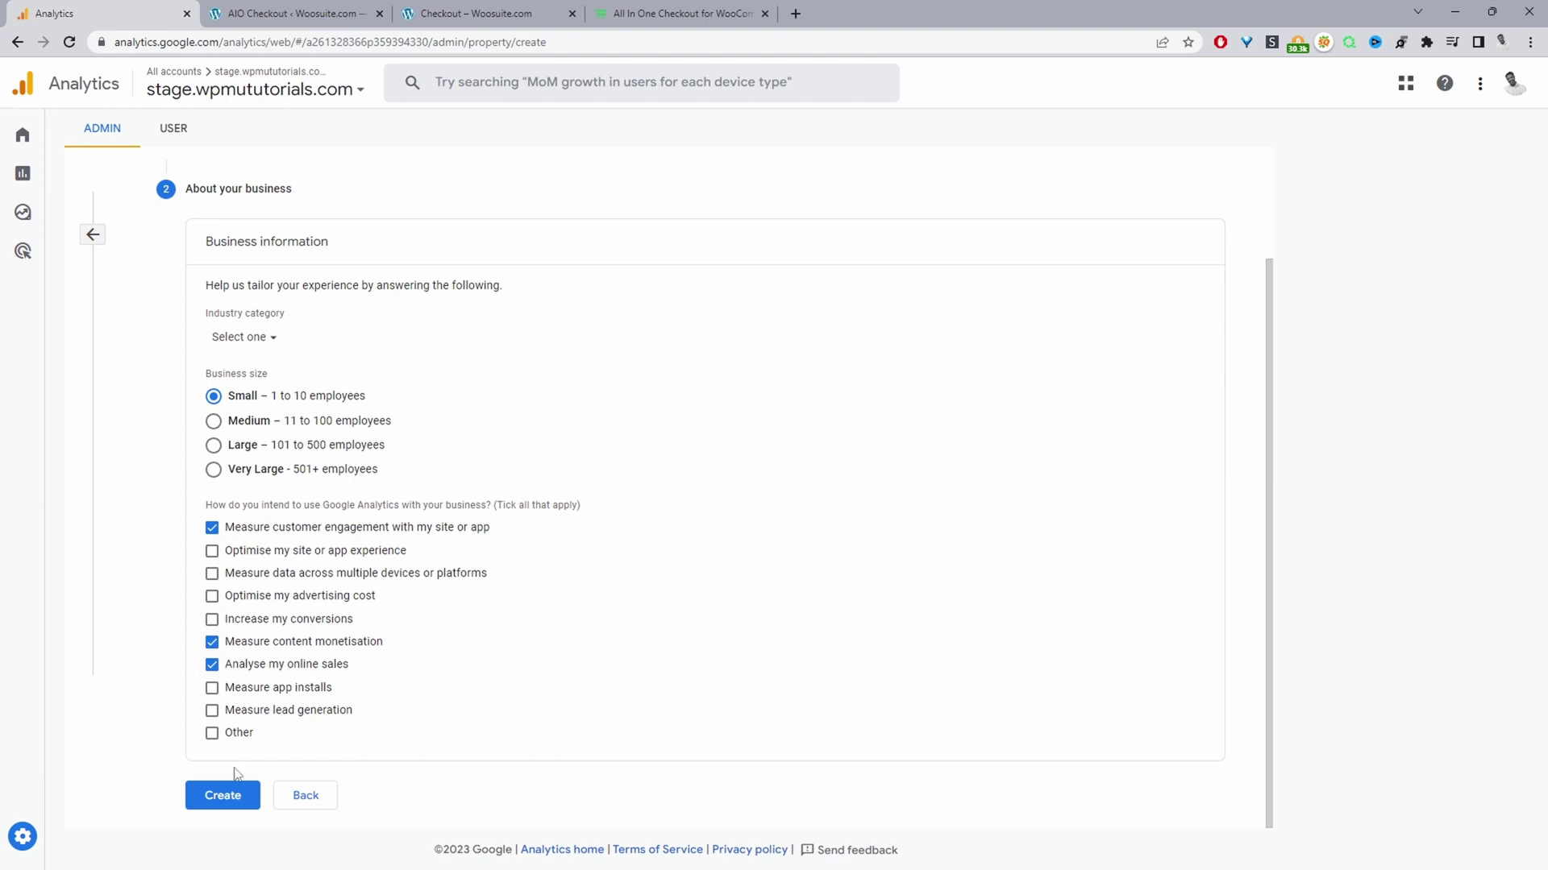
left_click(228, 795)
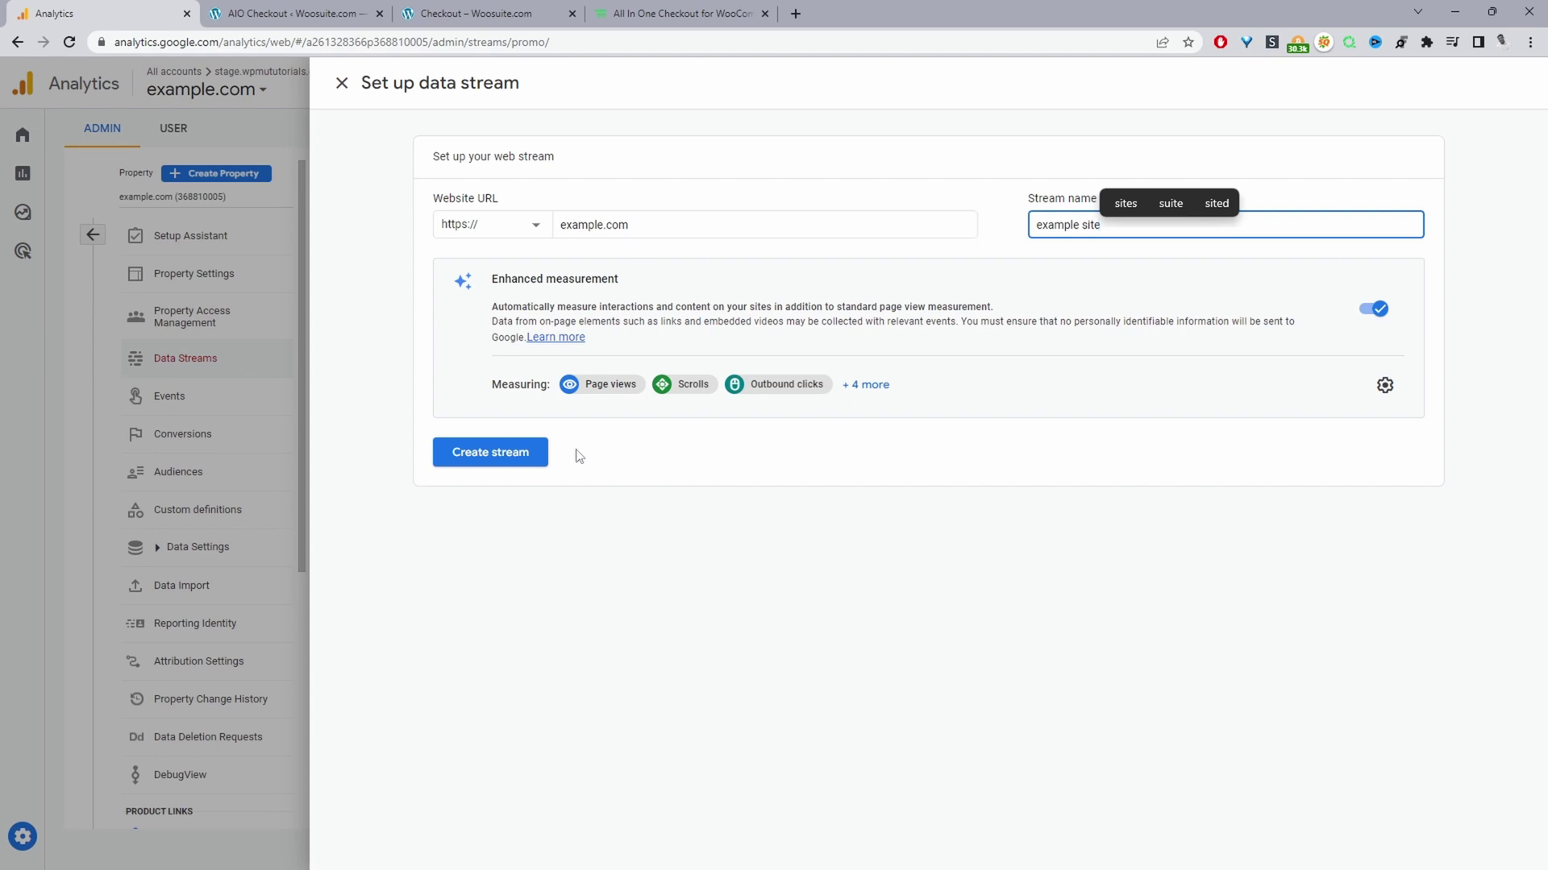
left_click(503, 454)
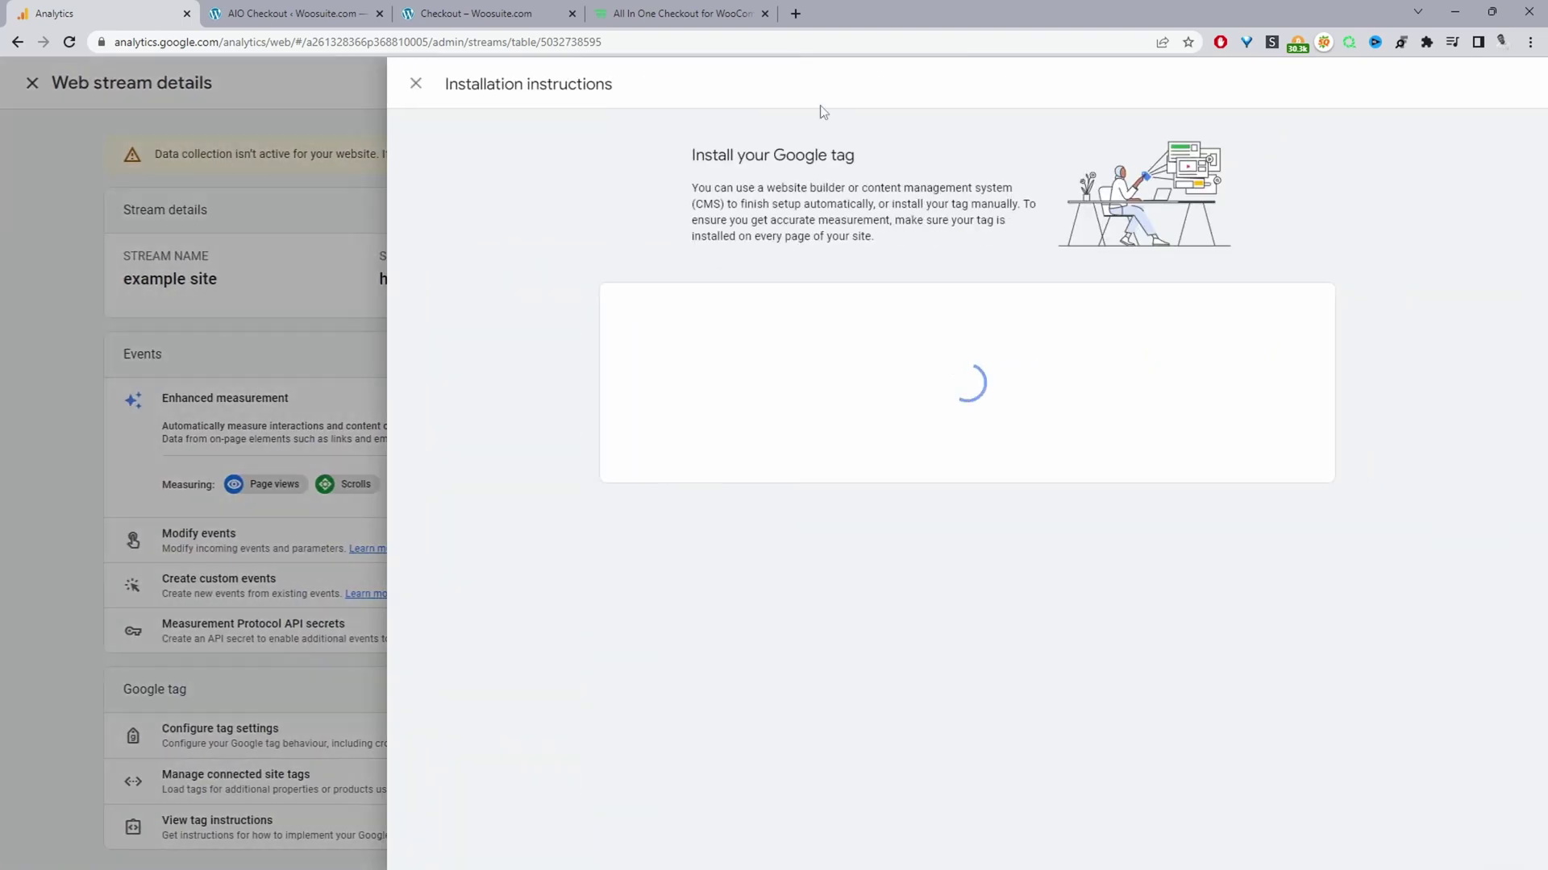
left_click(416, 83)
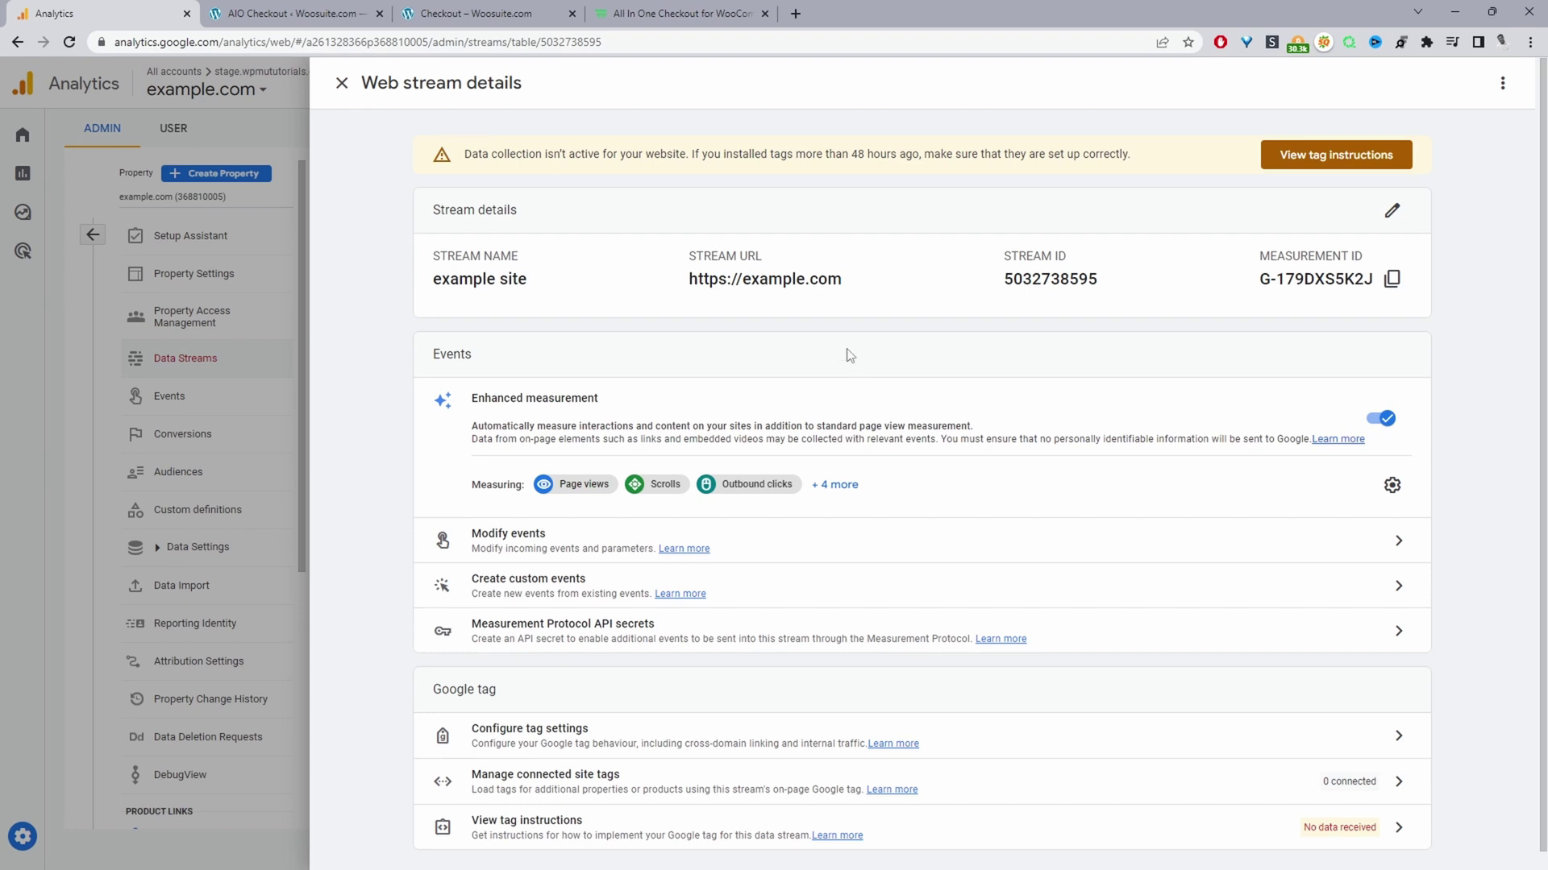
Switch back to the stage.wpmututorials.com property and copy its stream's measurement ID G-37PBX3Q40V
left_click(343, 80)
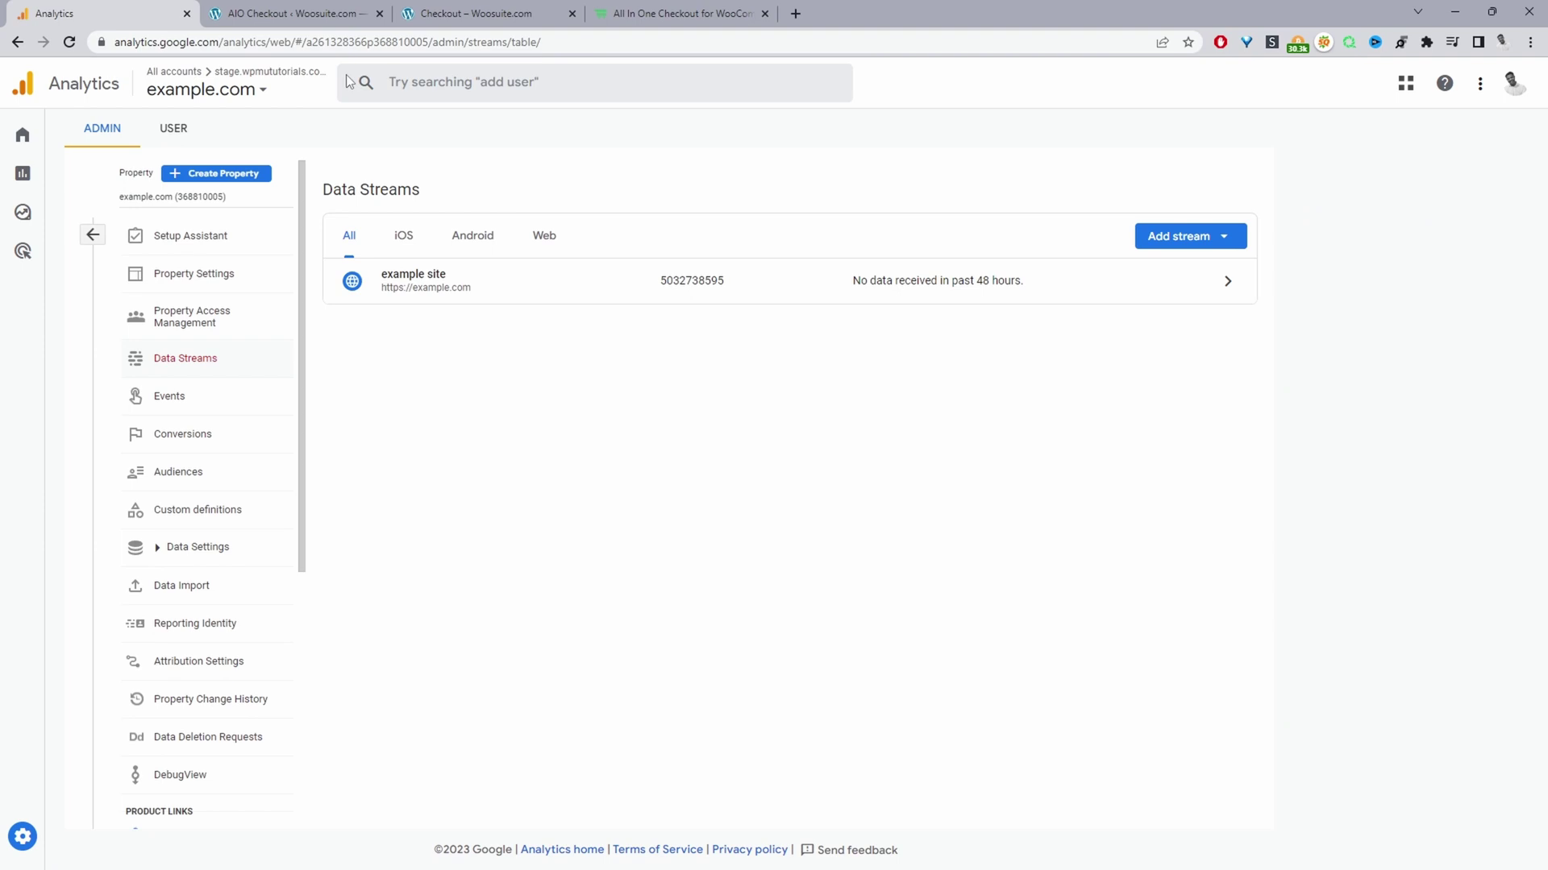
left_click(260, 88)
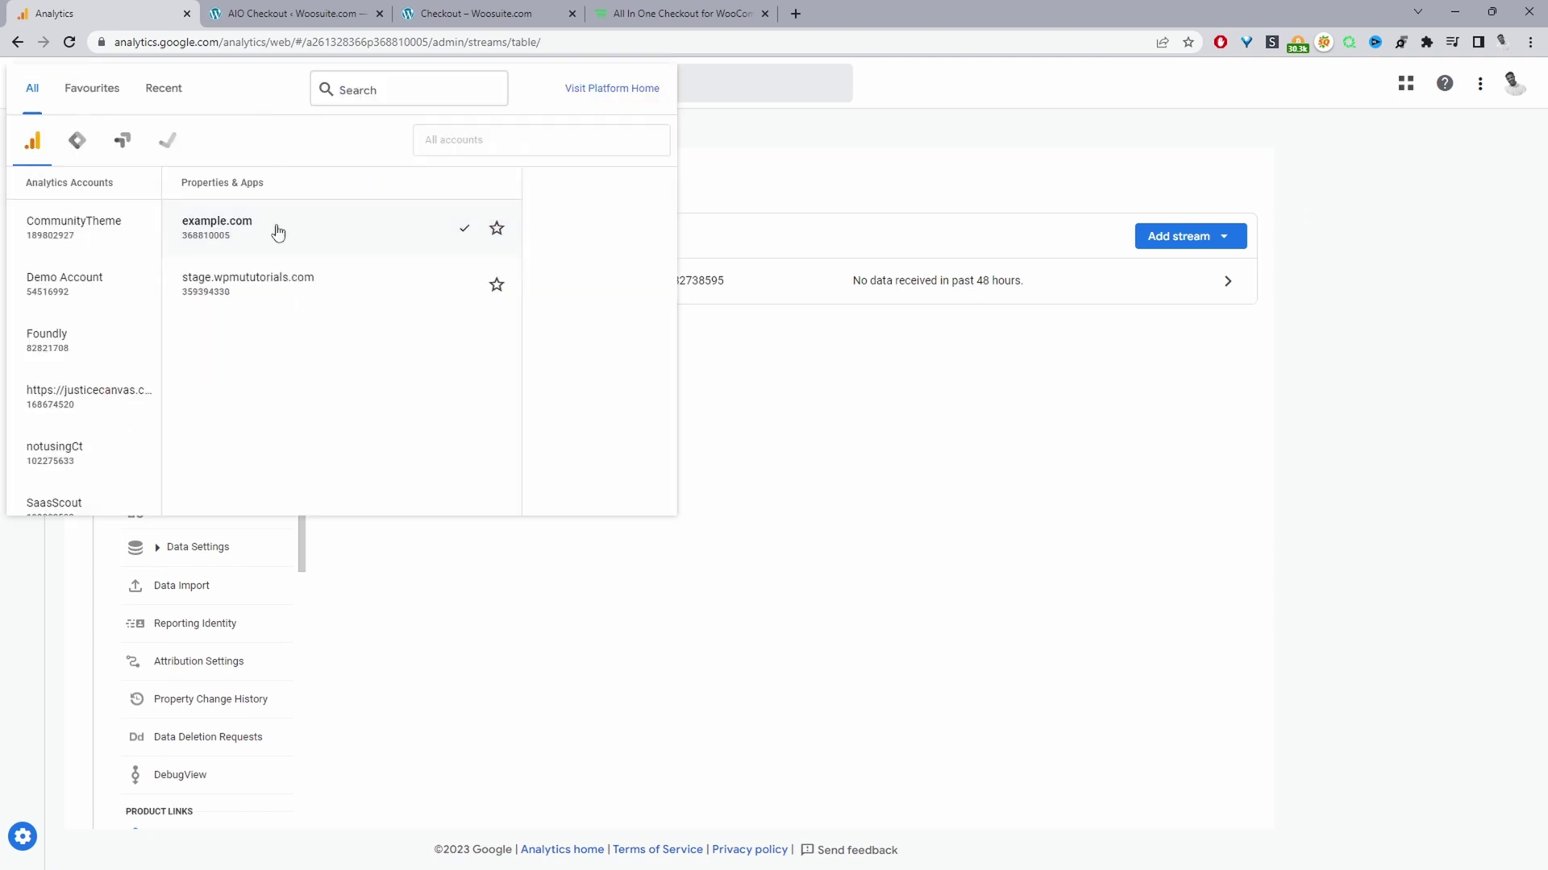
left_click(244, 302)
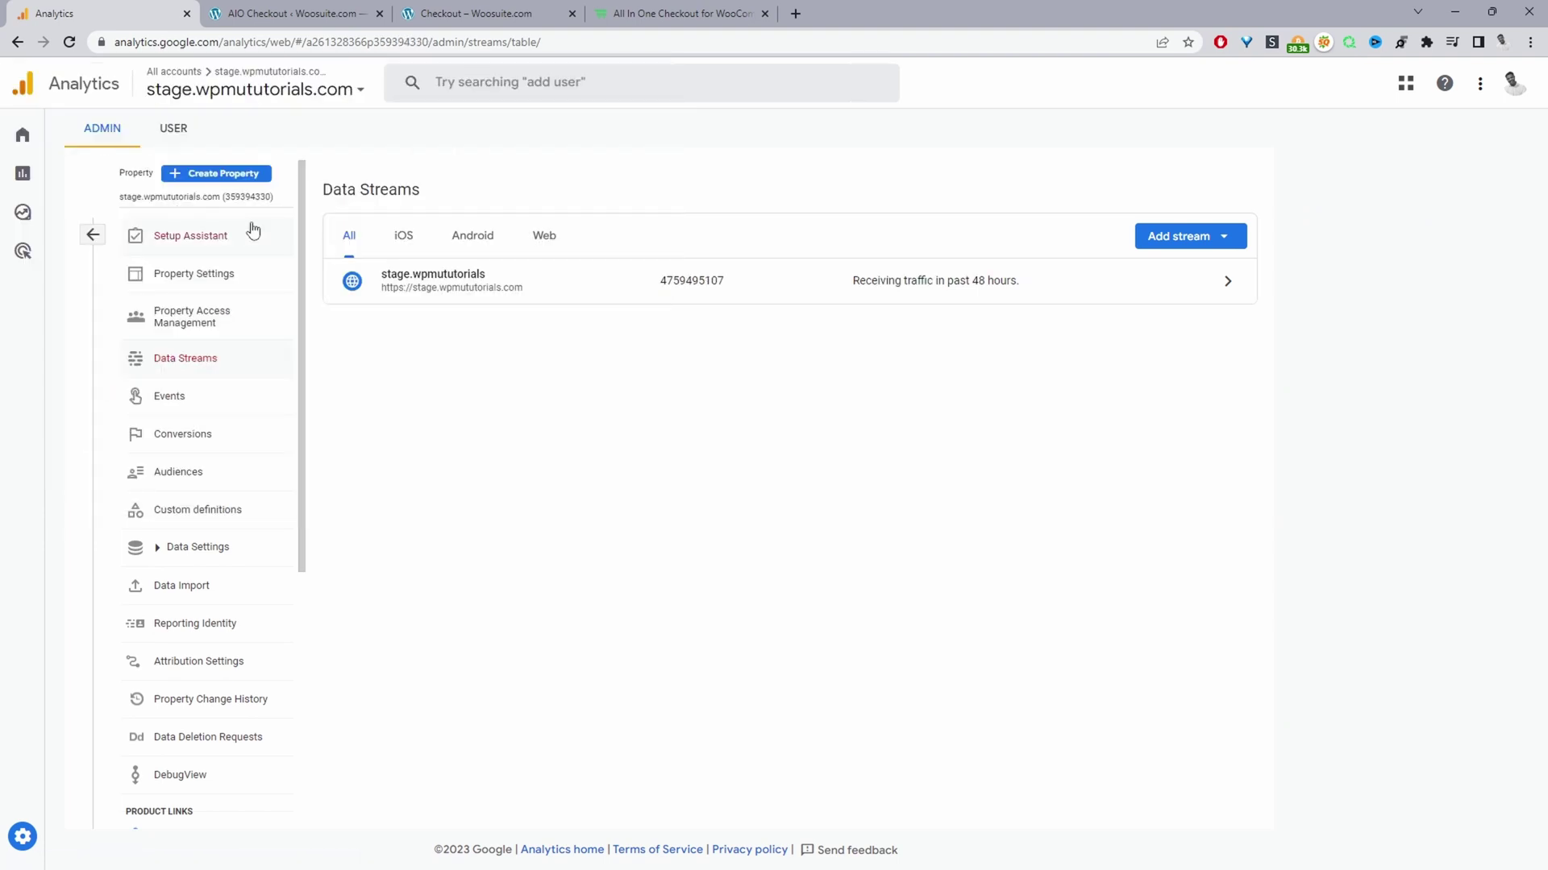
left_click(569, 282)
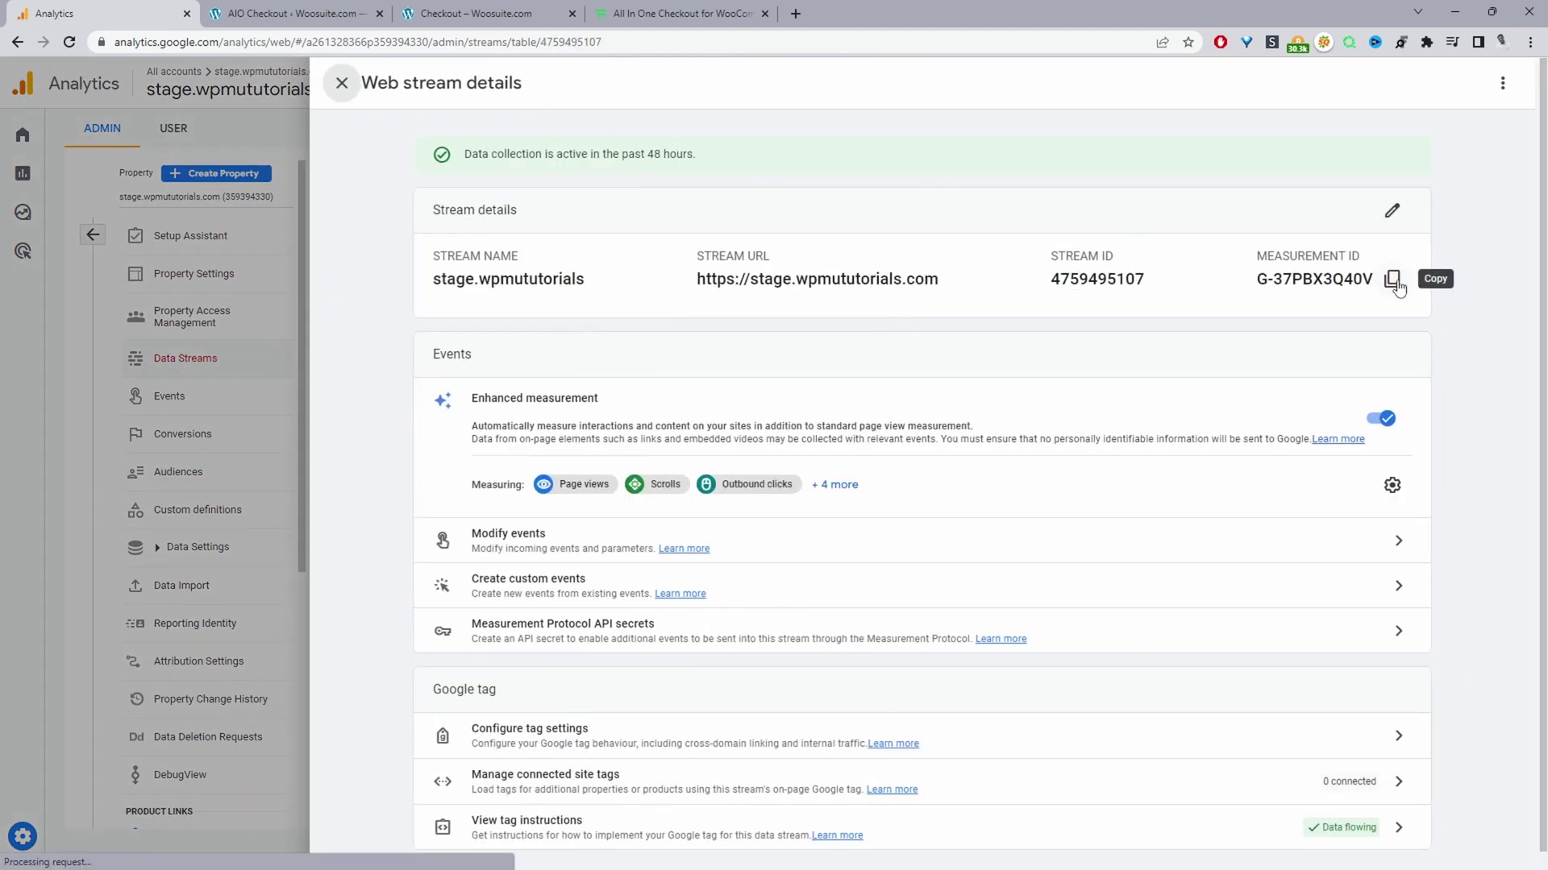
left_click(1397, 287)
Paste measurement ID G-37PBX3Q40V into the AIO Checkout Google Analytics ID field and save the tracking settings
left_click(290, 14)
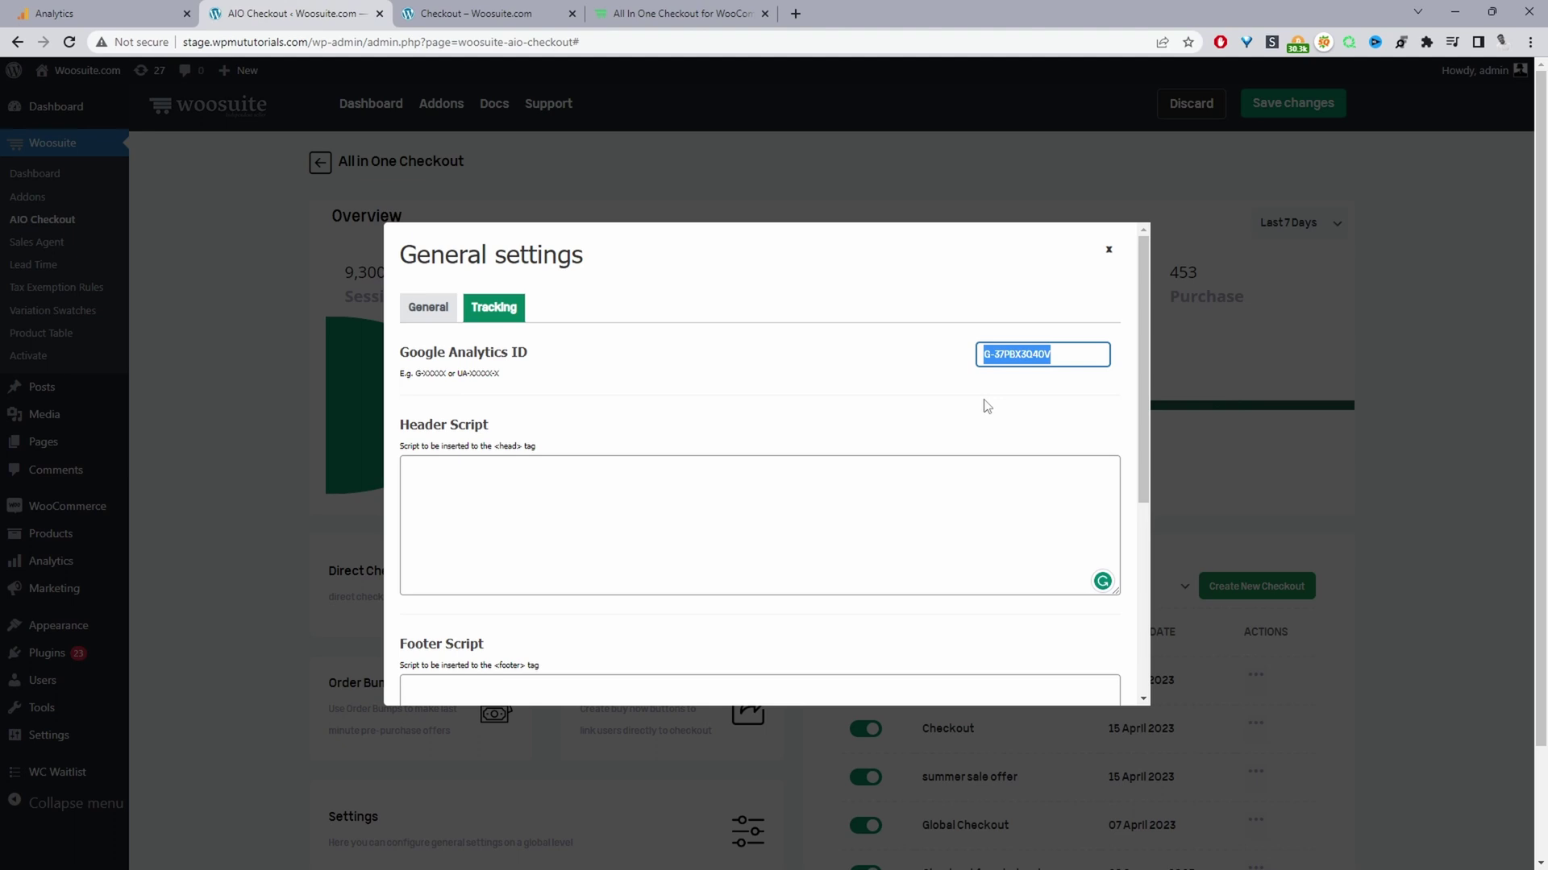
right_click(1043, 356)
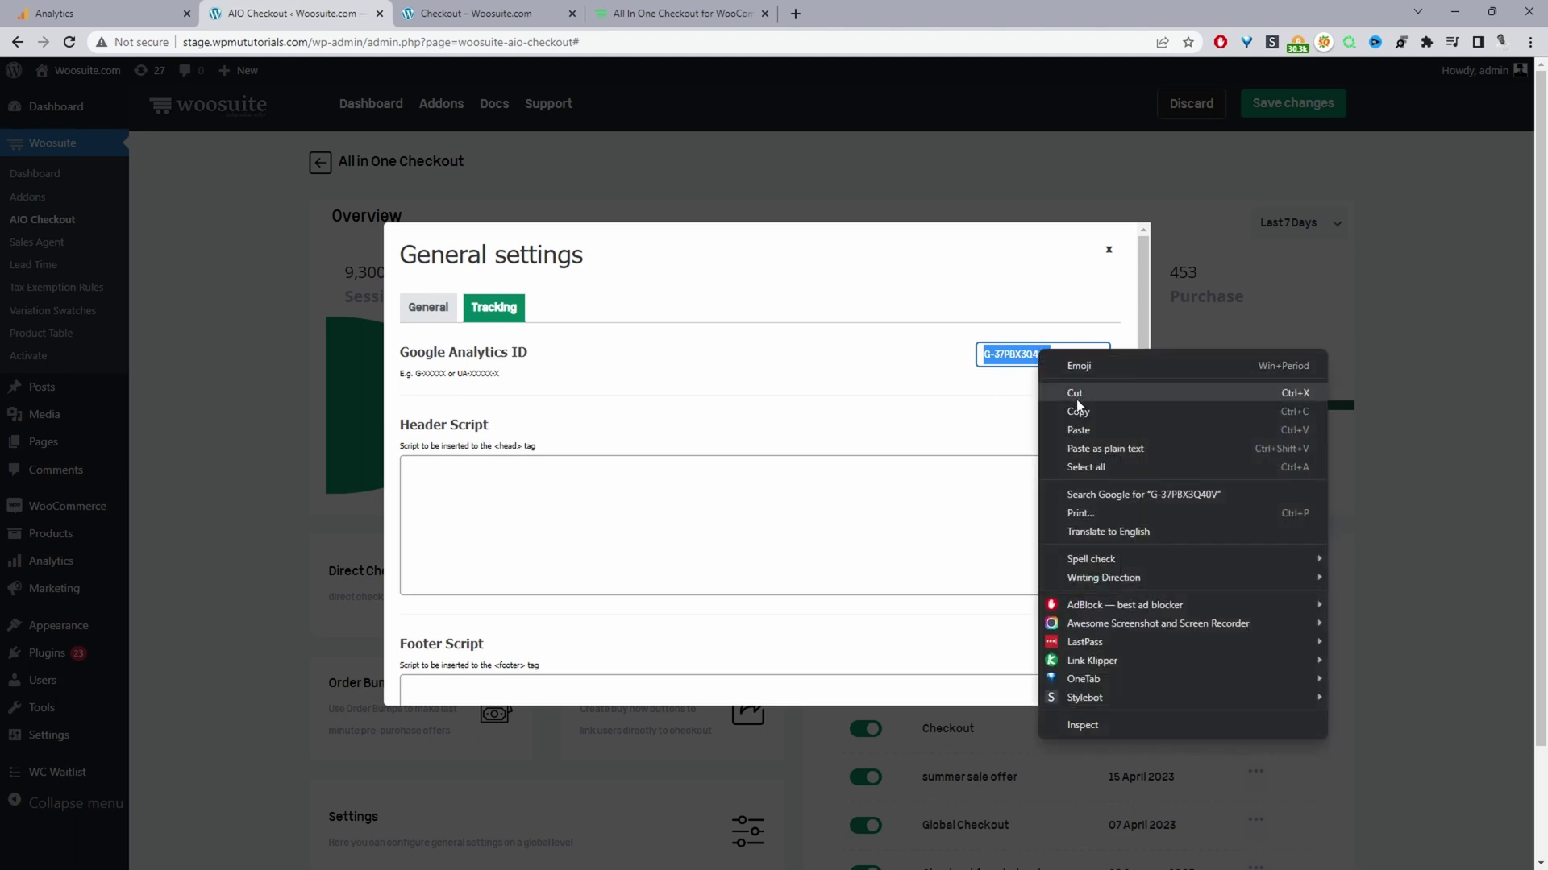
left_click(1105, 427)
scroll(1016, 443, "down", 4)
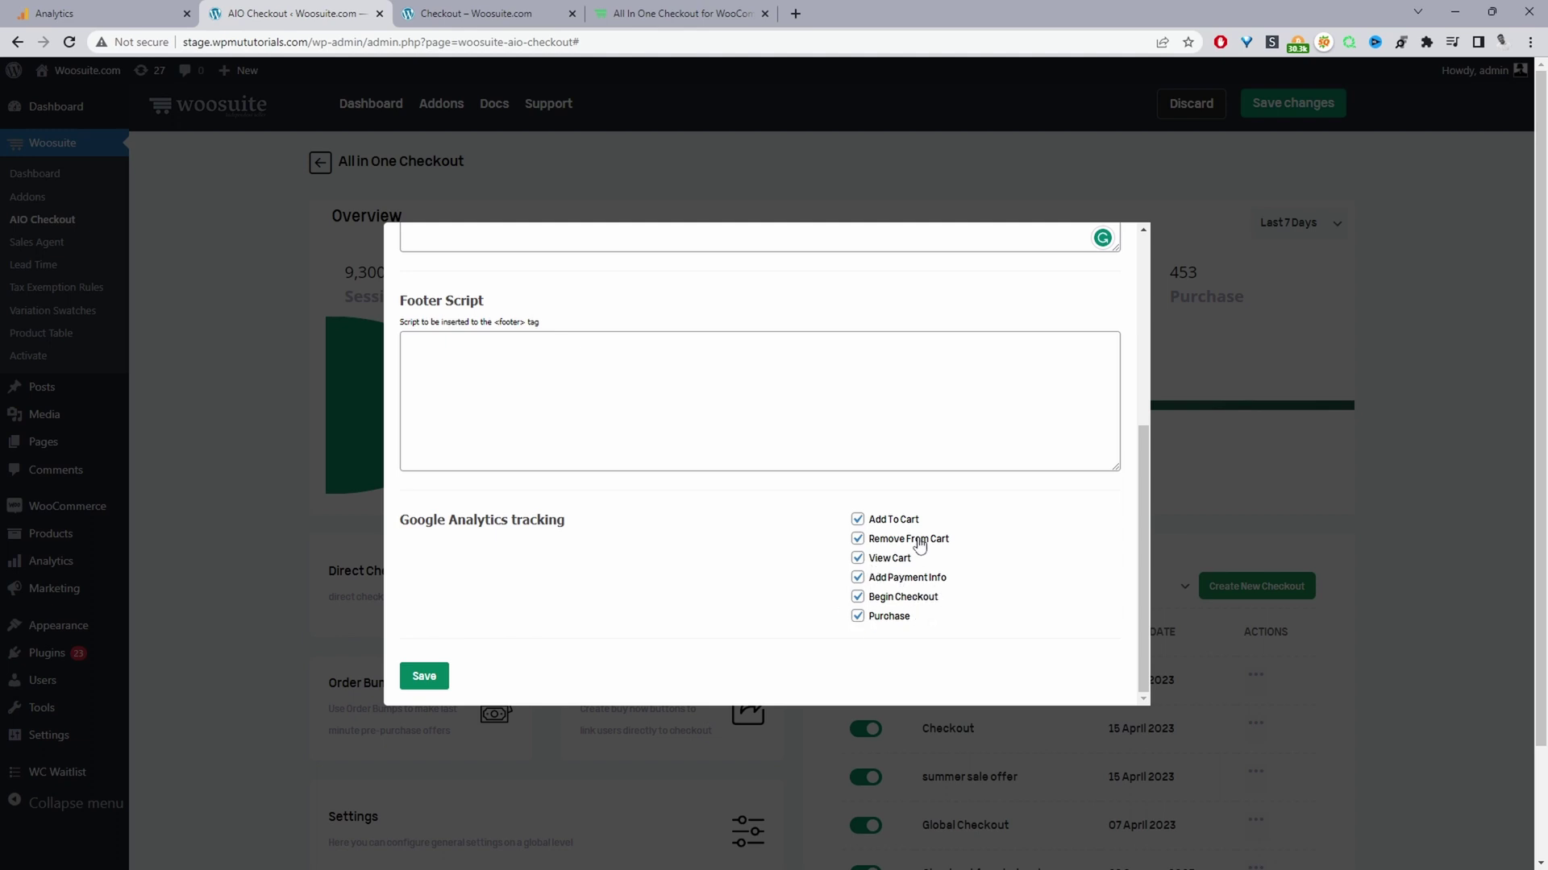
left_click(424, 677)
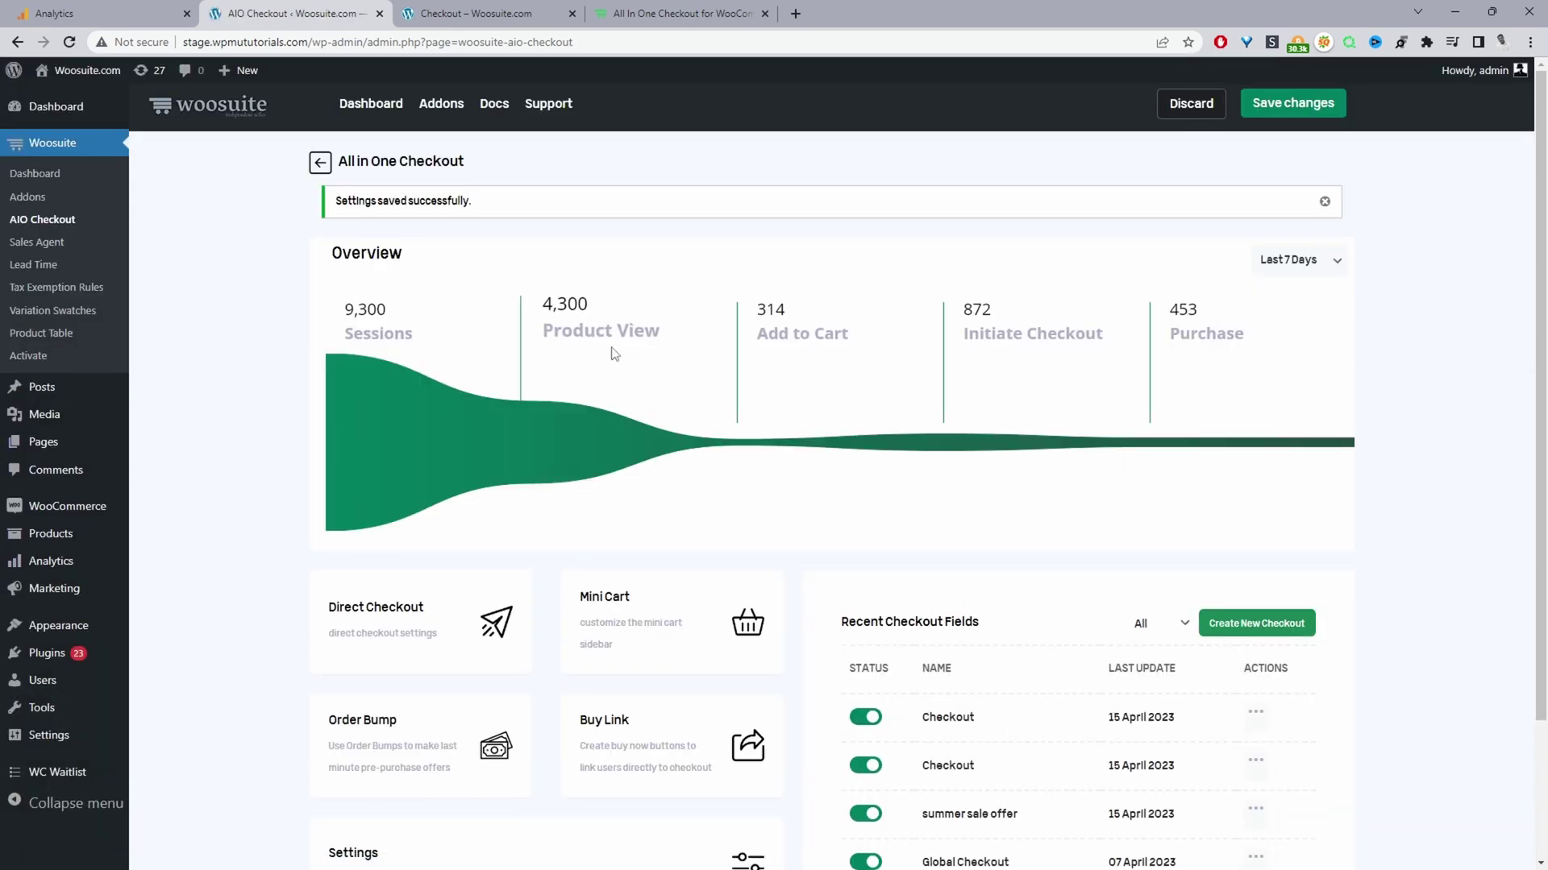
Close the web stream details in Google Analytics and open the Realtime overview under Reports
left_click(114, 16)
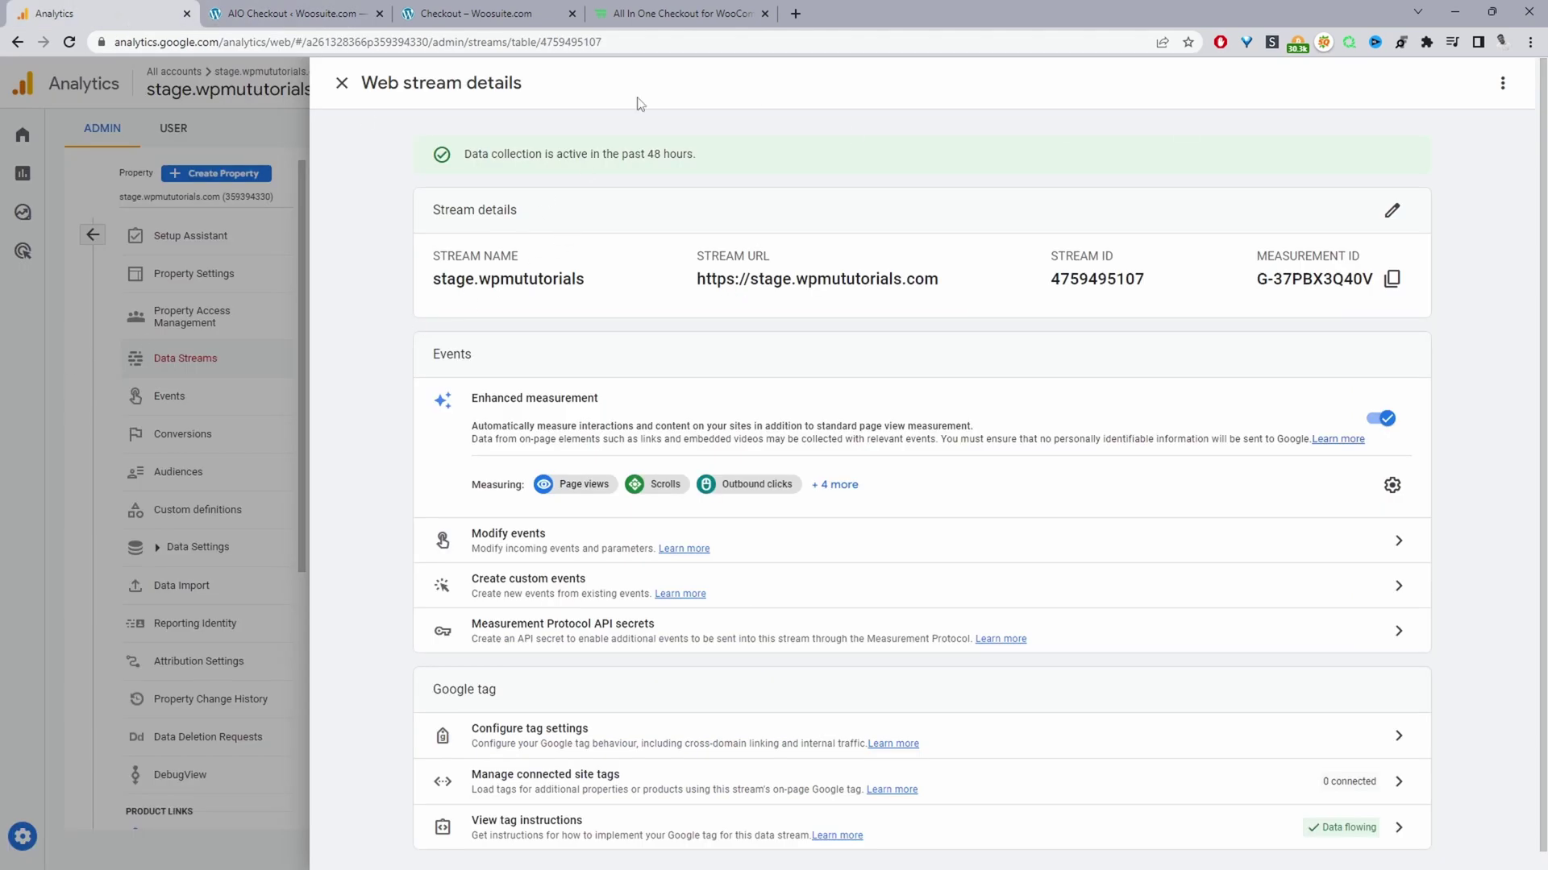
left_click(342, 82)
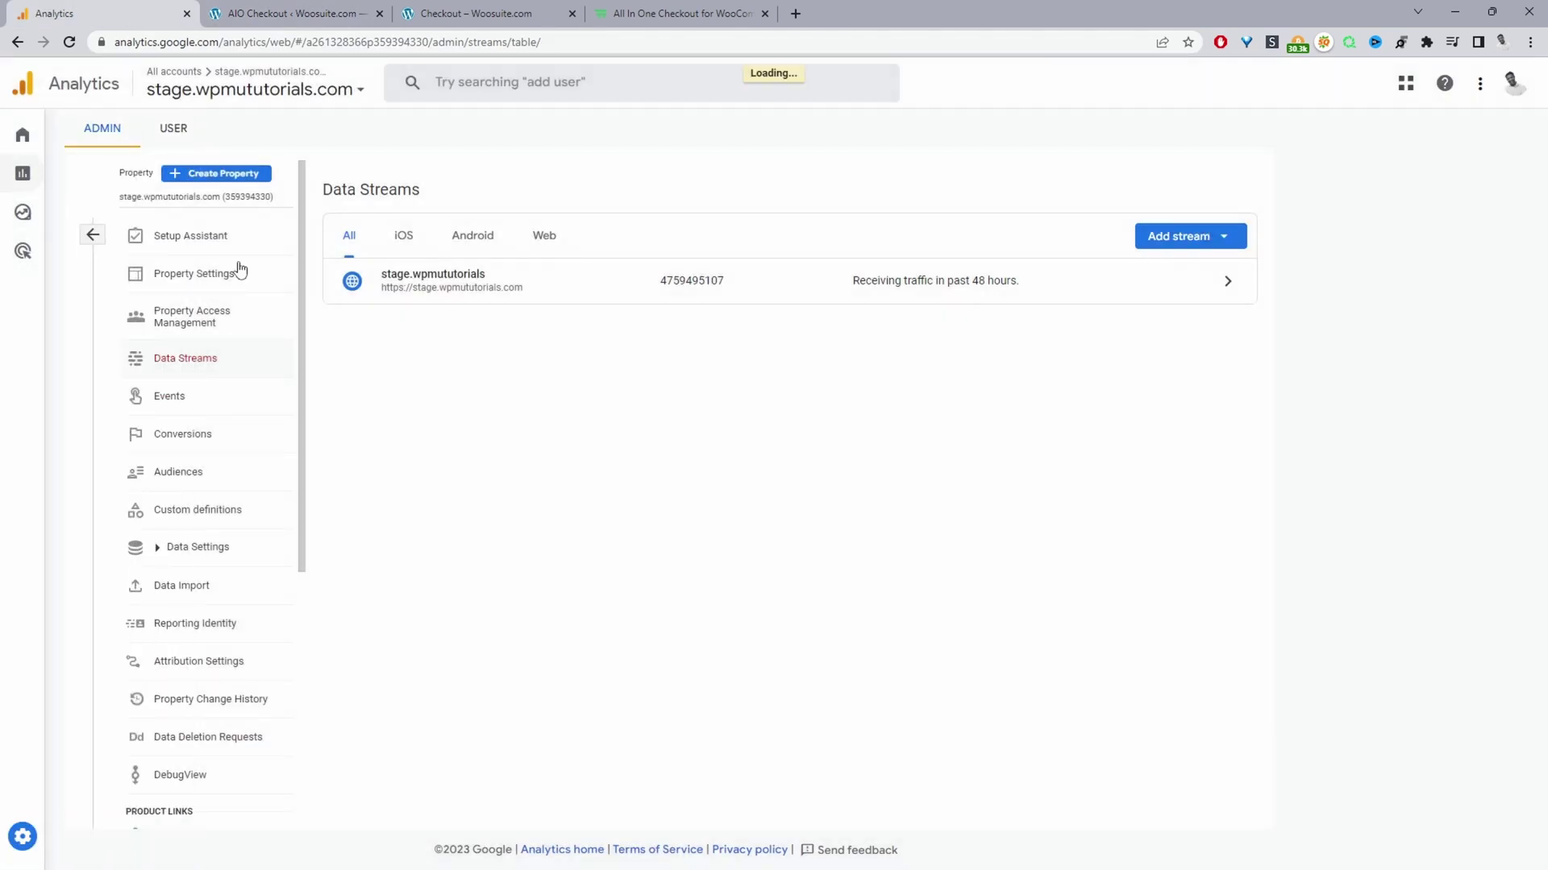
left_click(23, 173)
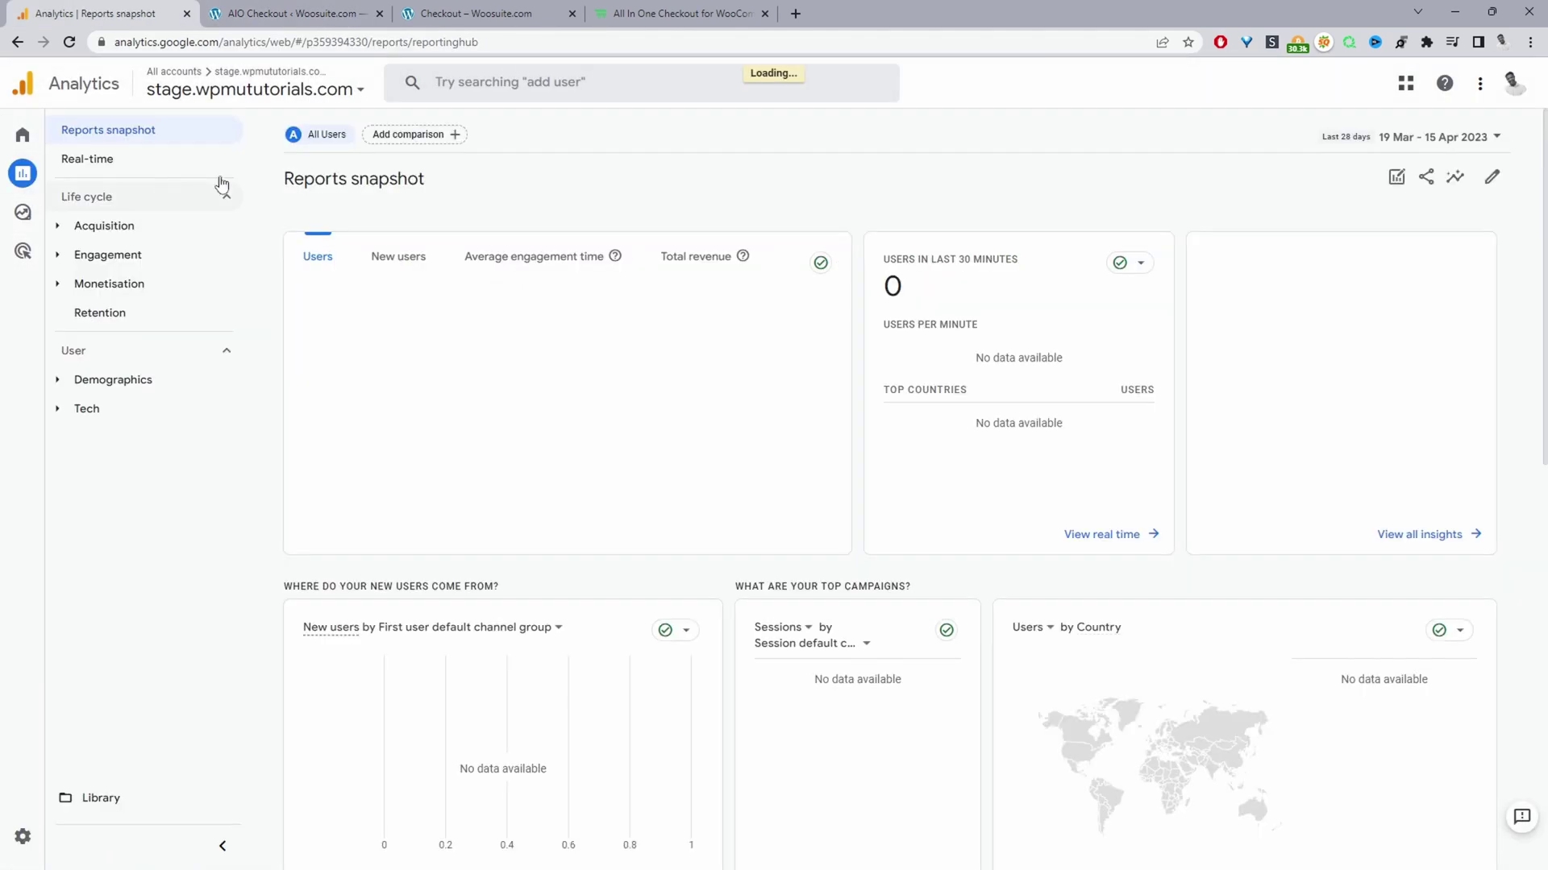
left_click(93, 171)
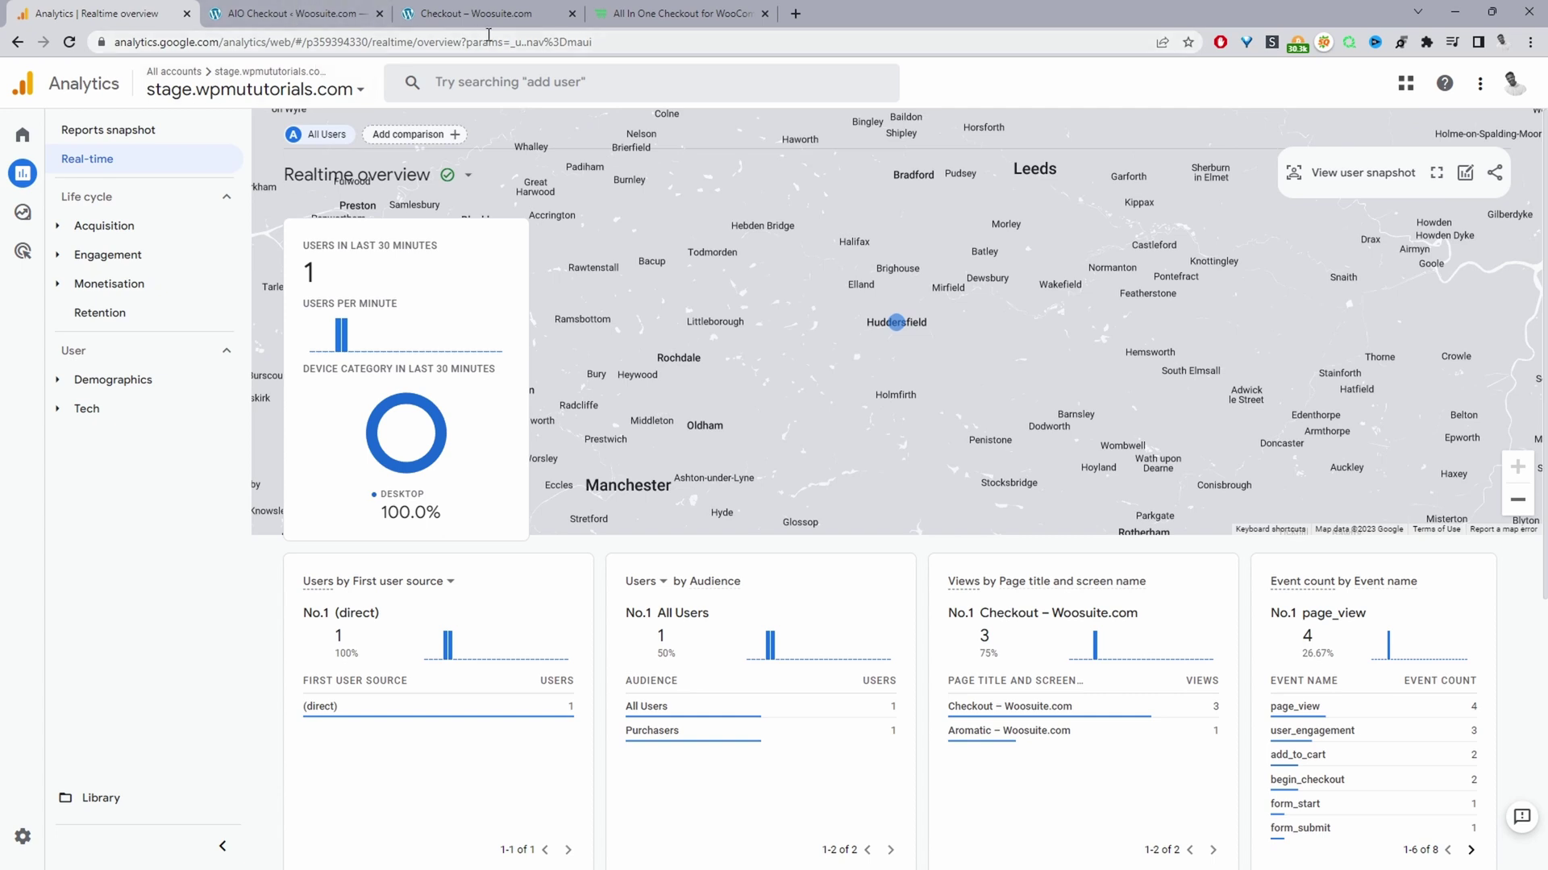
mouse_move(448, 427)
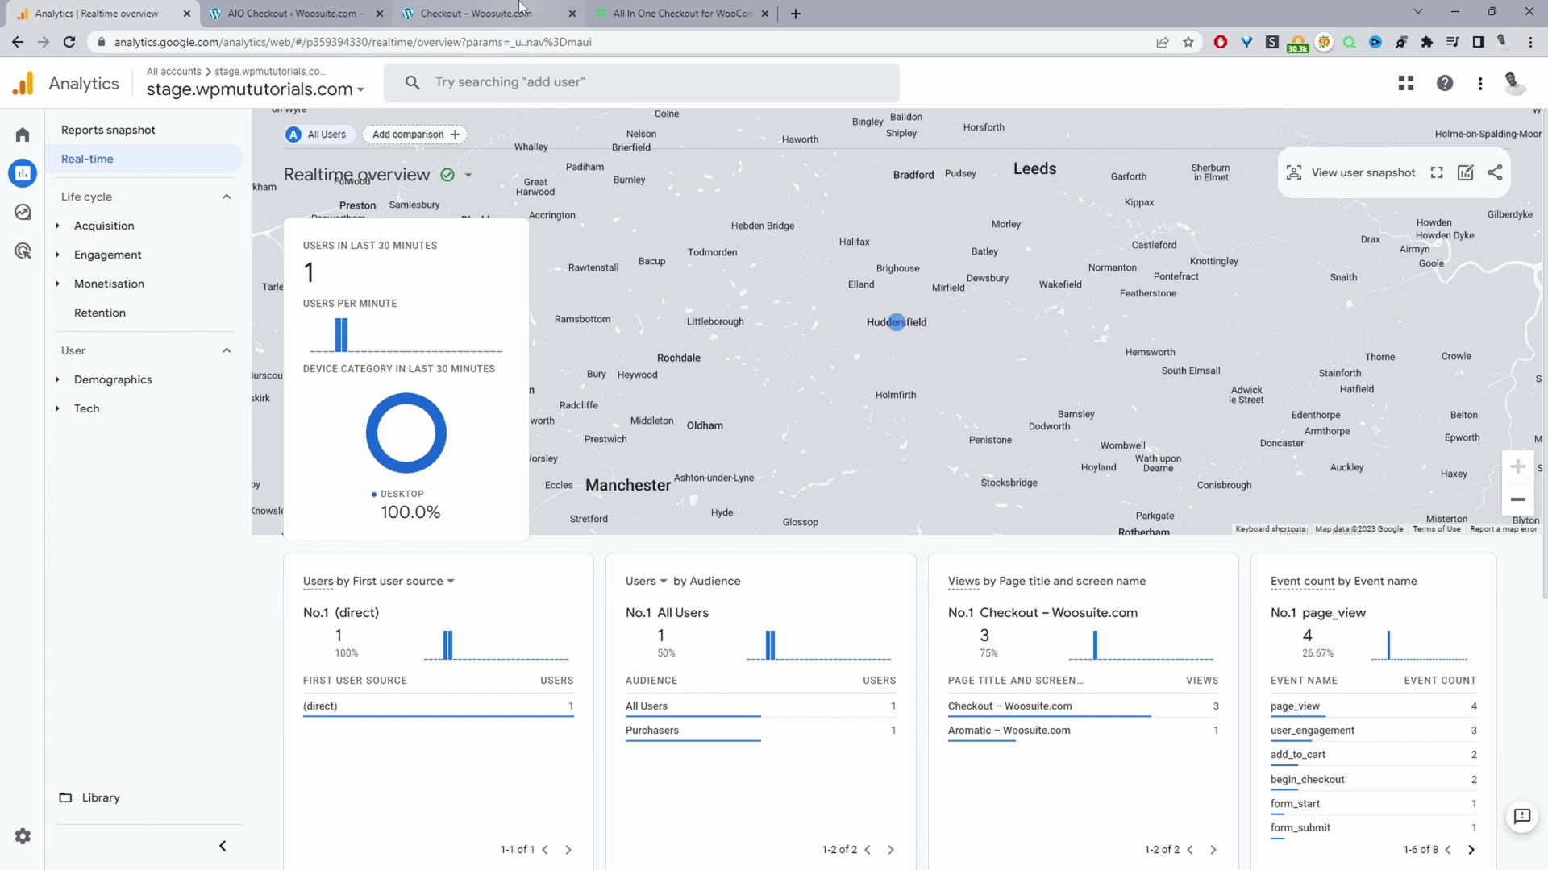
Add Black Pepper Almonds with 100G weight and 50 ML size to the cart
left_click(290, 13)
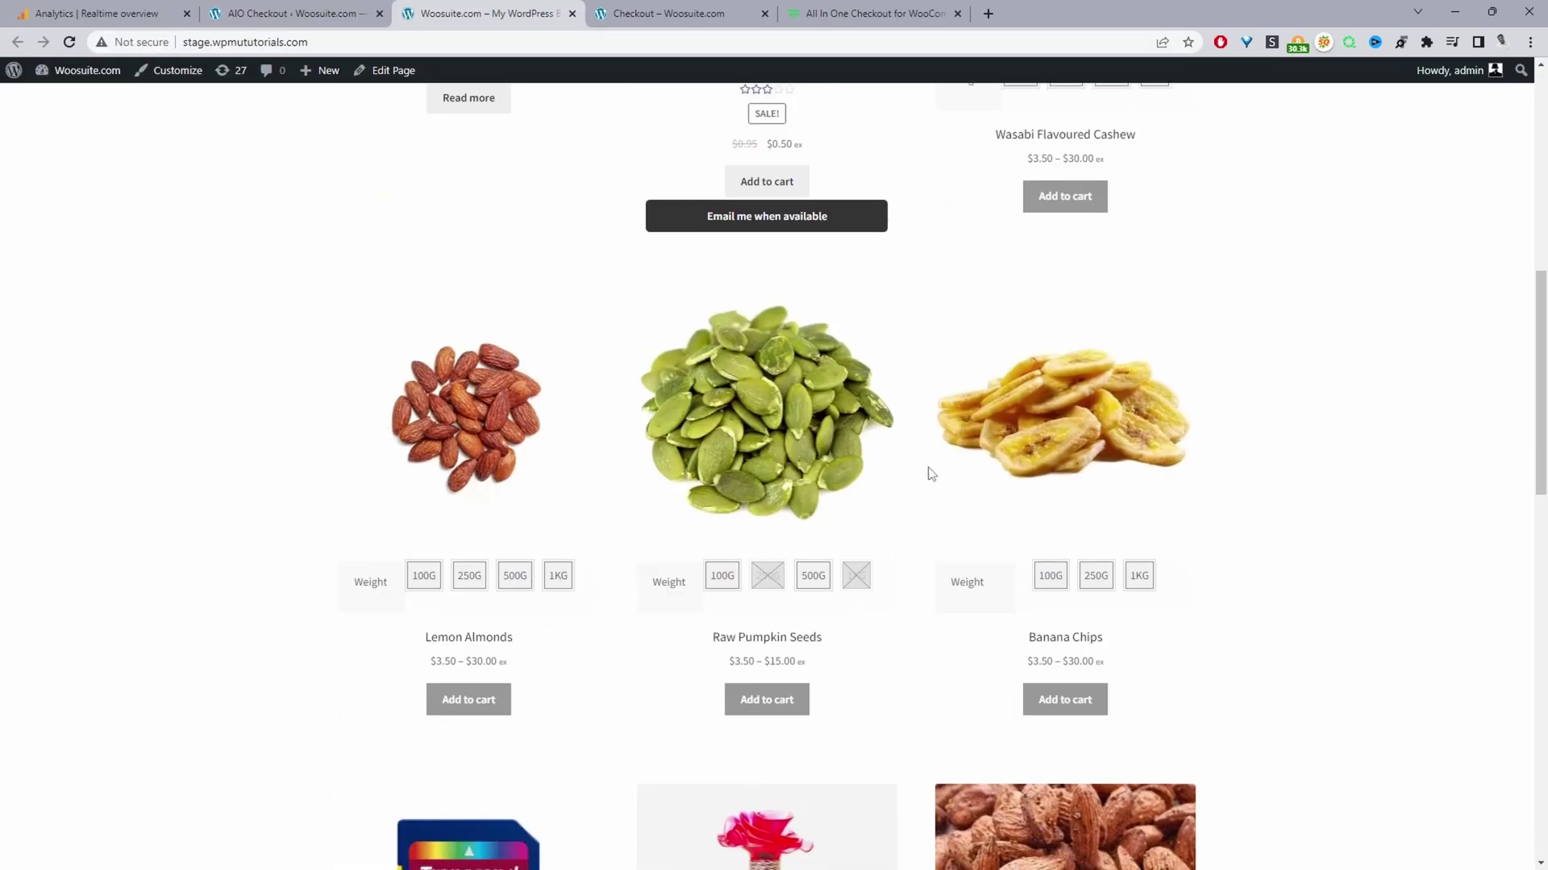
scroll(929, 473, "down", 5)
scroll(931, 473, "down", 3)
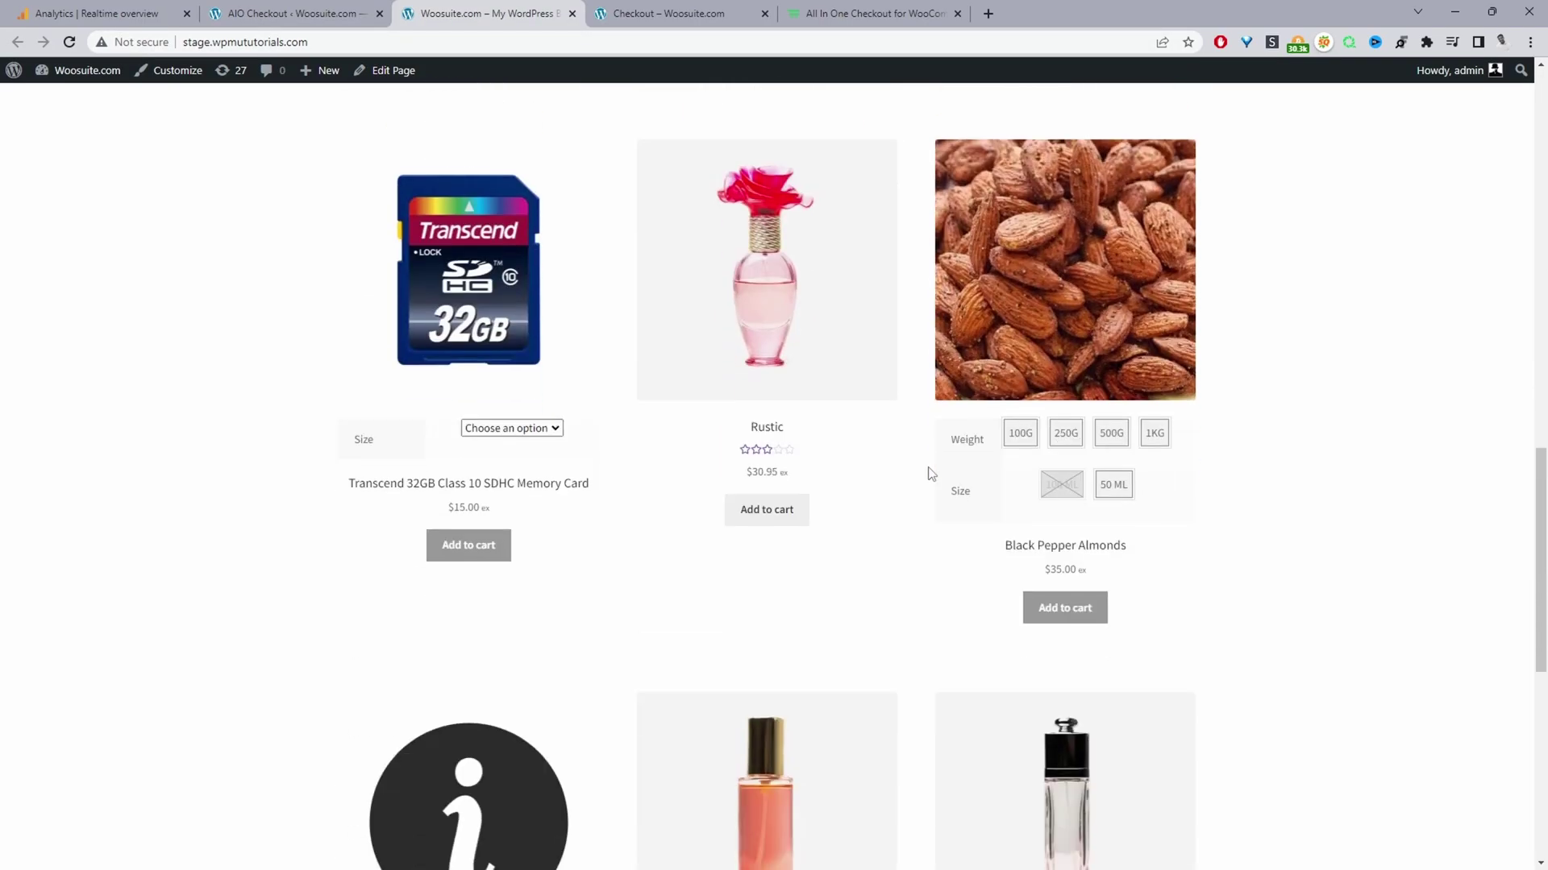
left_click(1021, 435)
left_click(1124, 489)
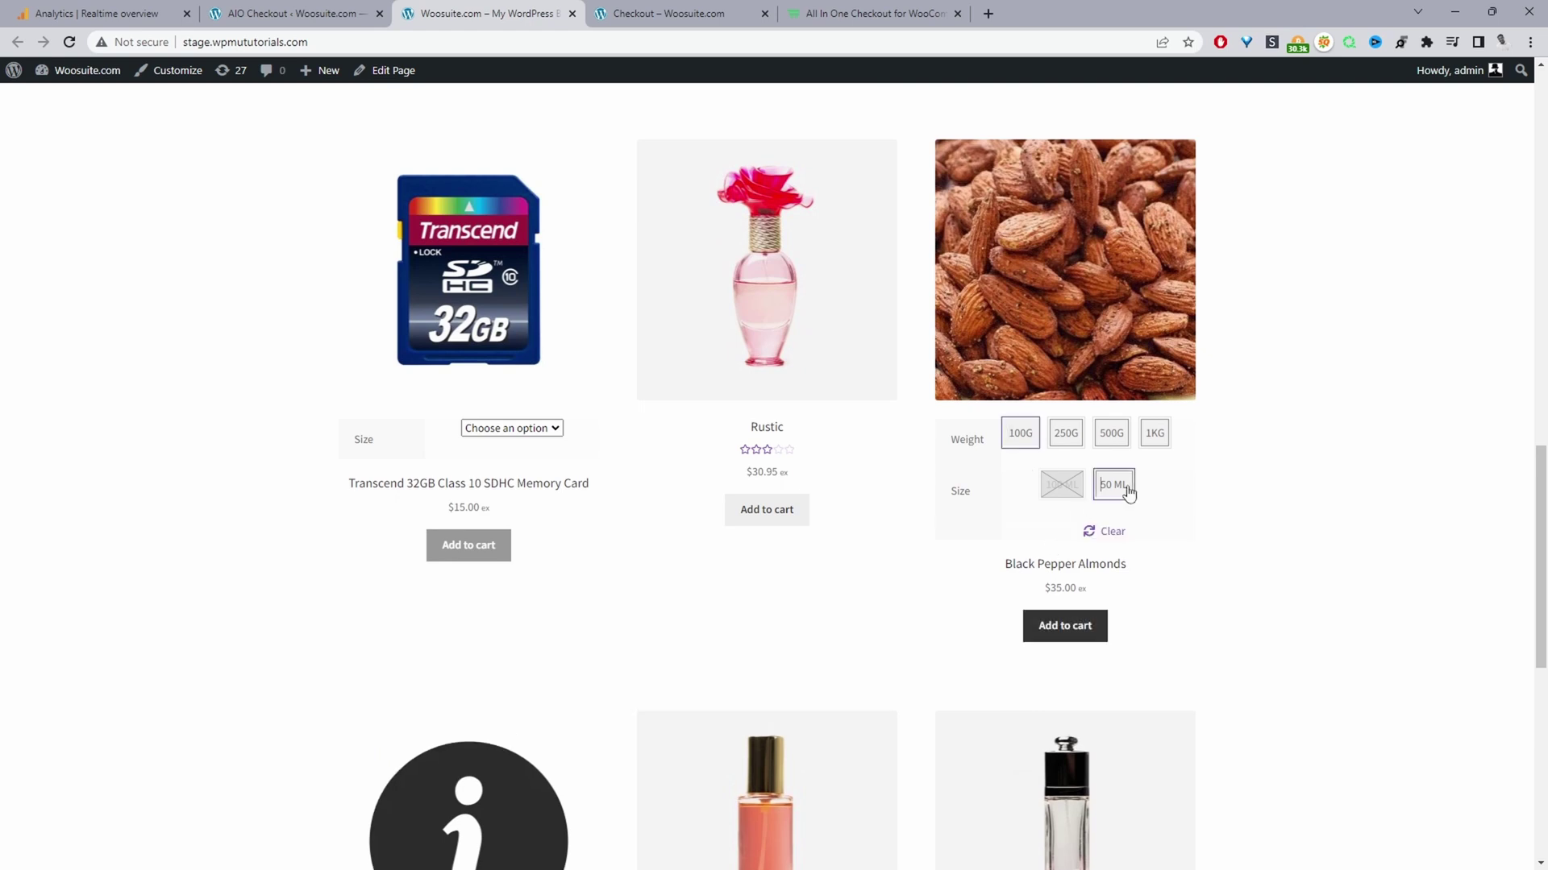
left_click(1076, 614)
left_click(1094, 424)
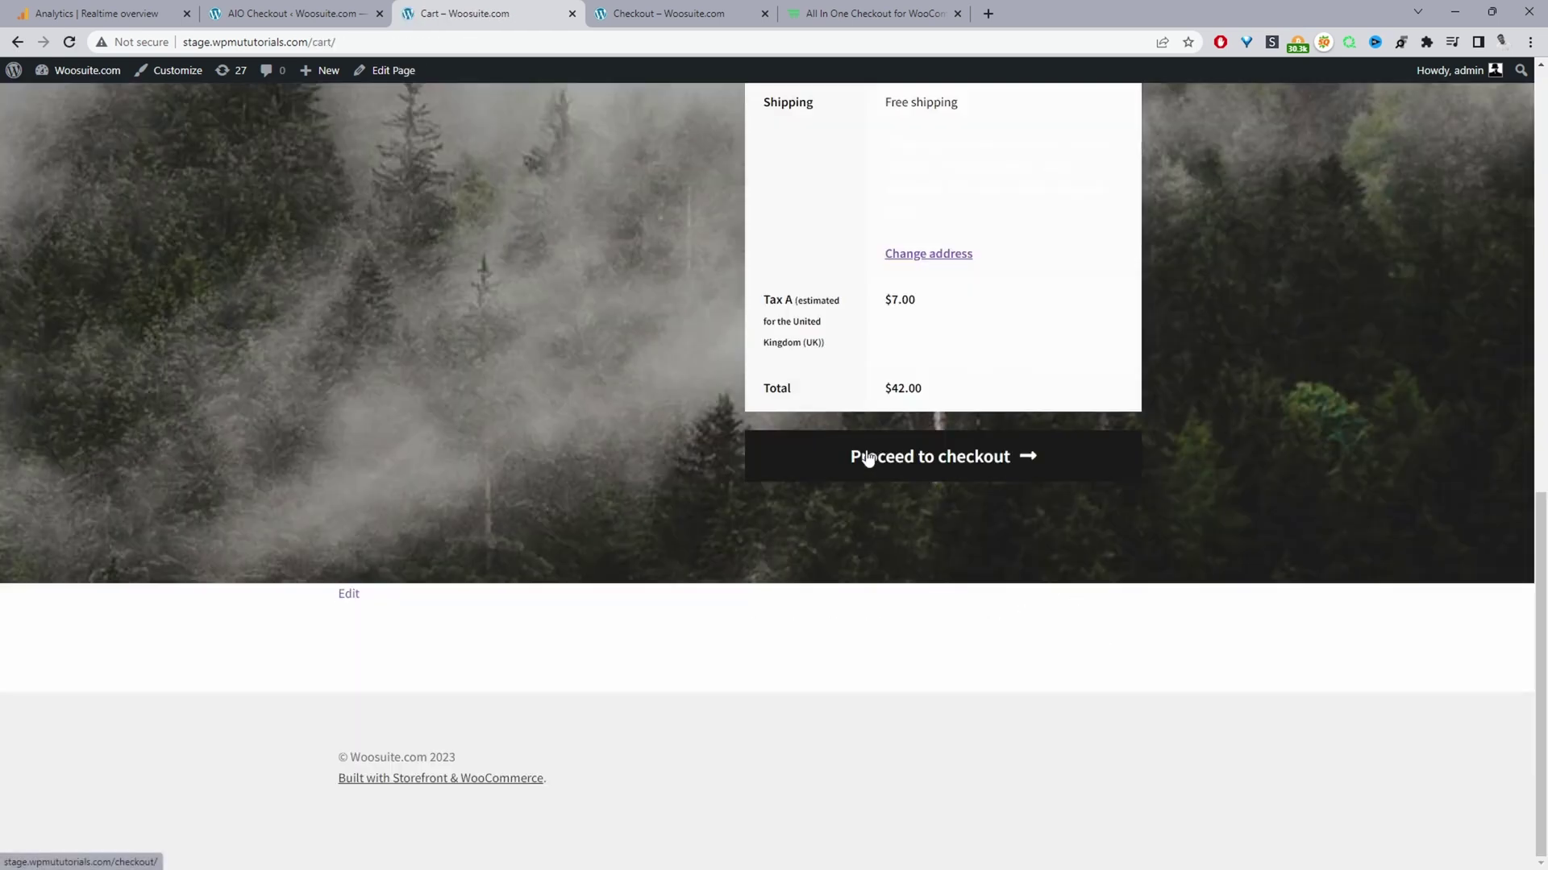
Check out and place the $42.00 test order by direct bank transfer
left_click(864, 461)
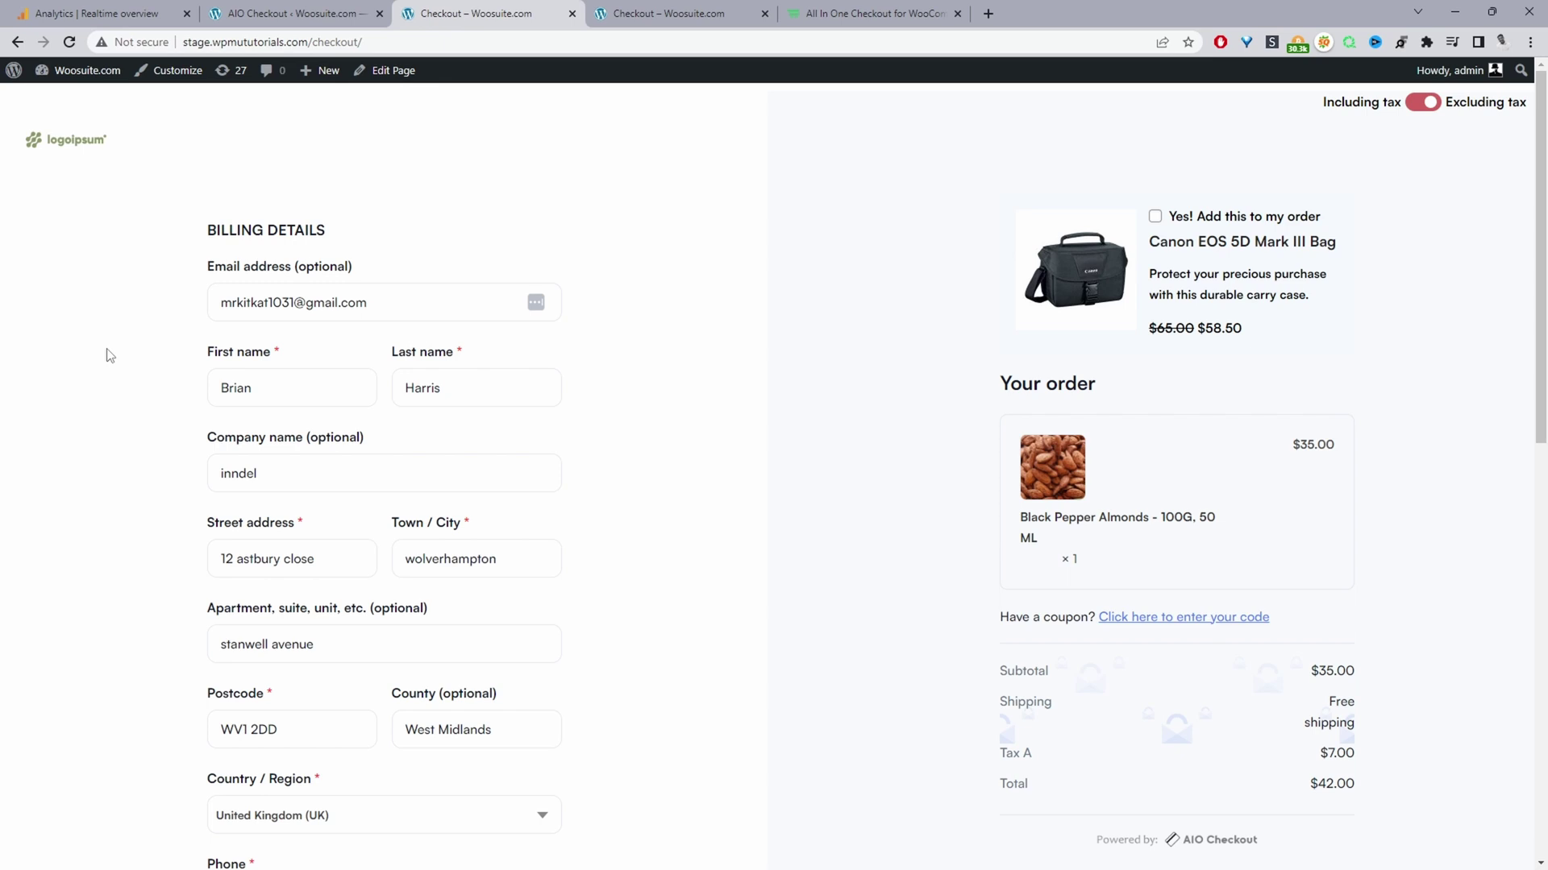
scroll(650, 263, "down", 10)
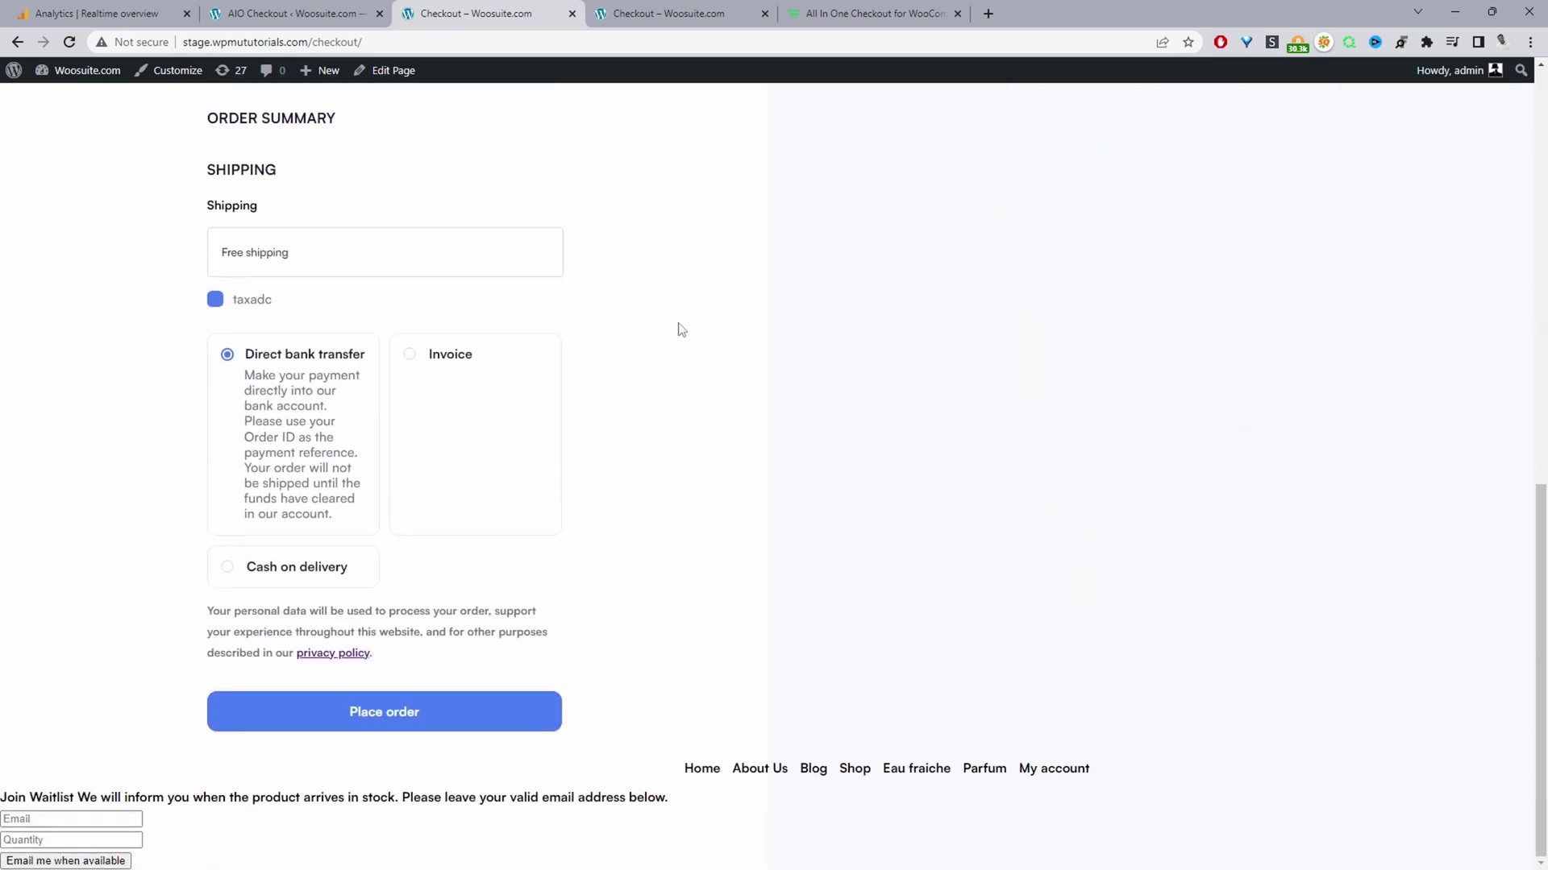
scroll(478, 386, "up", 2)
scroll(480, 456, "down", 2)
left_click(476, 723)
scroll(656, 604, "down", 4)
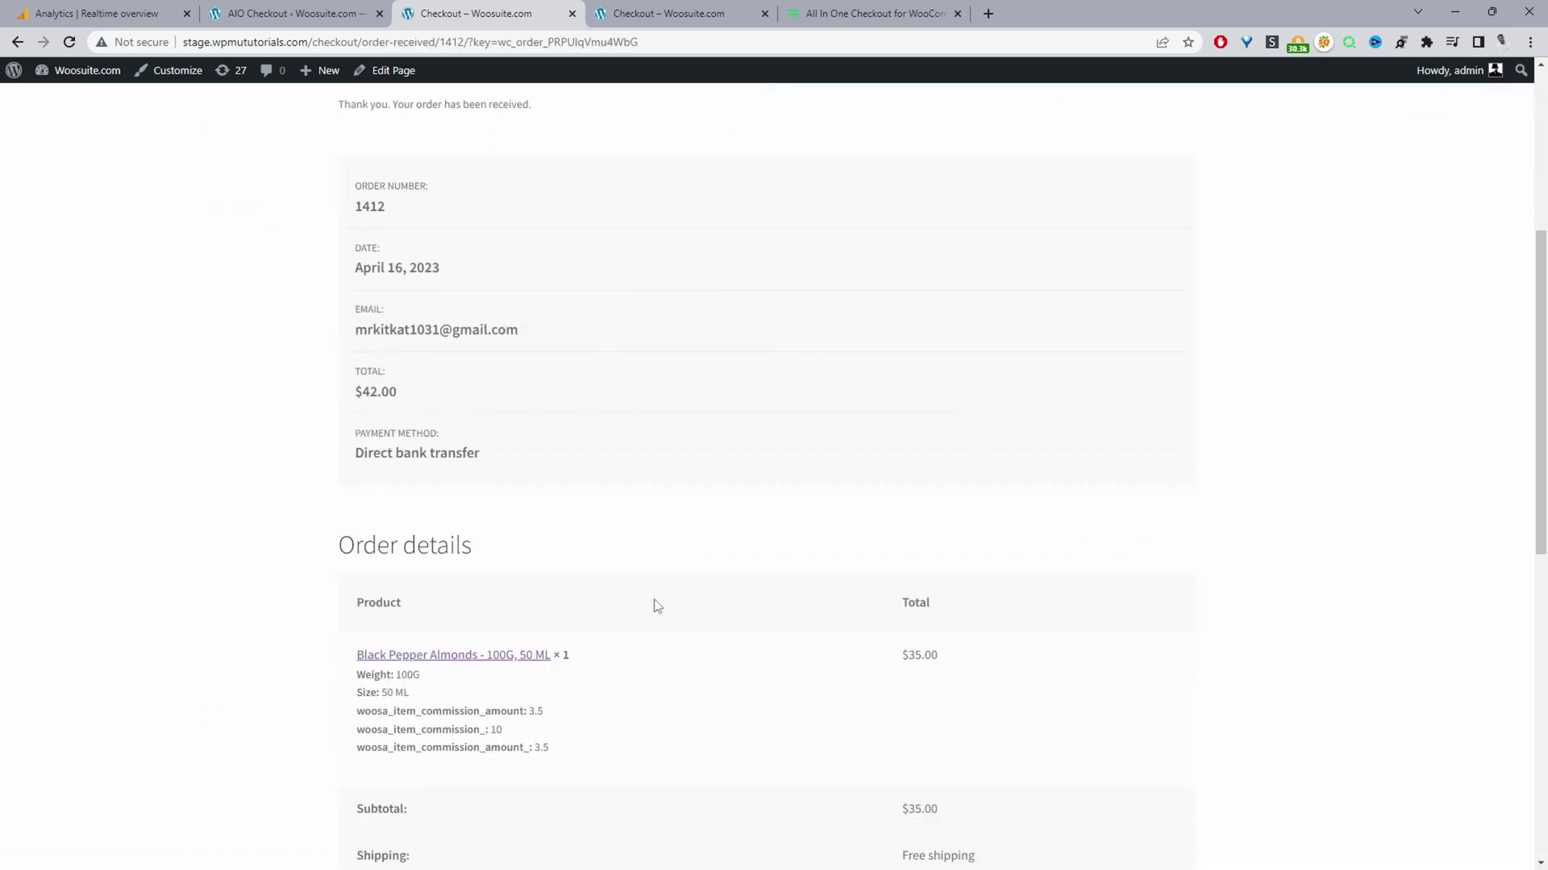
scroll(657, 606, "down", 8)
scroll(567, 405, "up", 10)
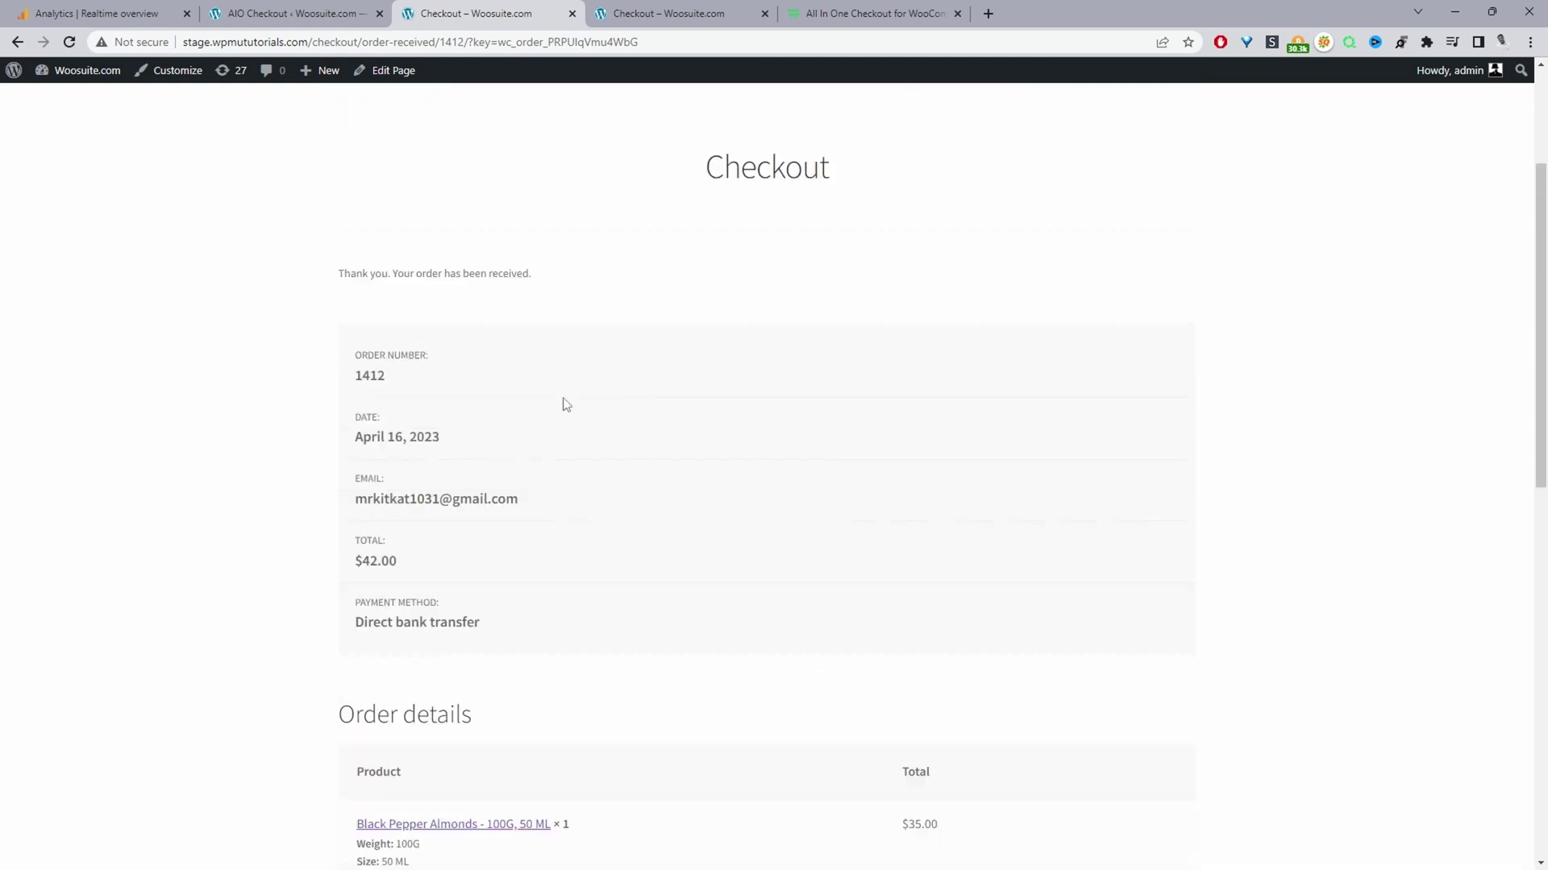
Highlight the purchase row under Conversions by Event name in the Analytics Realtime overview
scroll(566, 404, "up", 3)
left_click(97, 13)
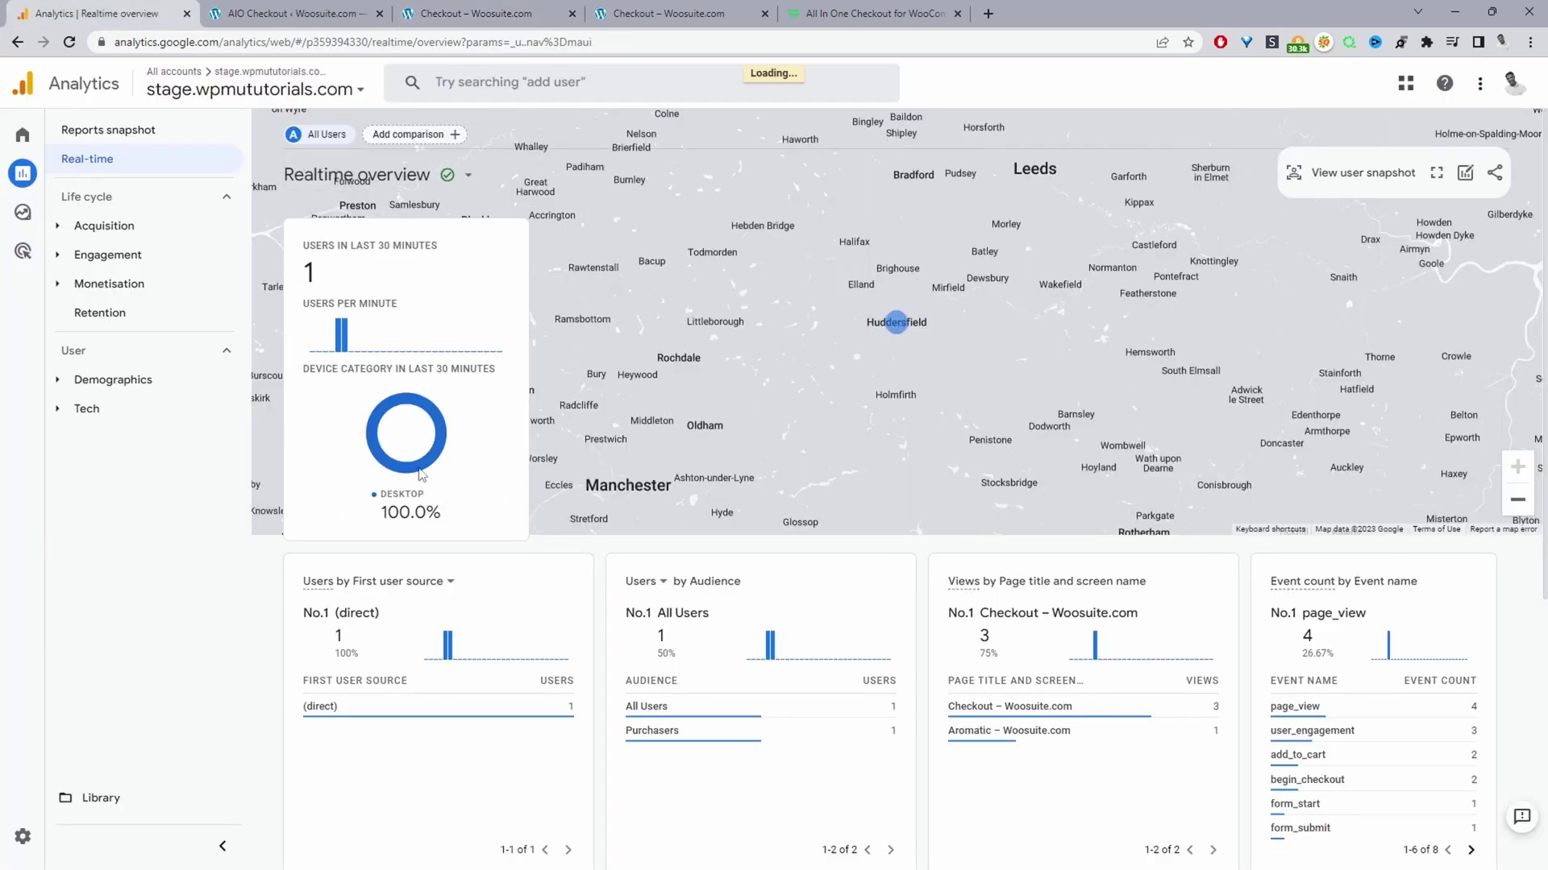
scroll(564, 483, "down", 5)
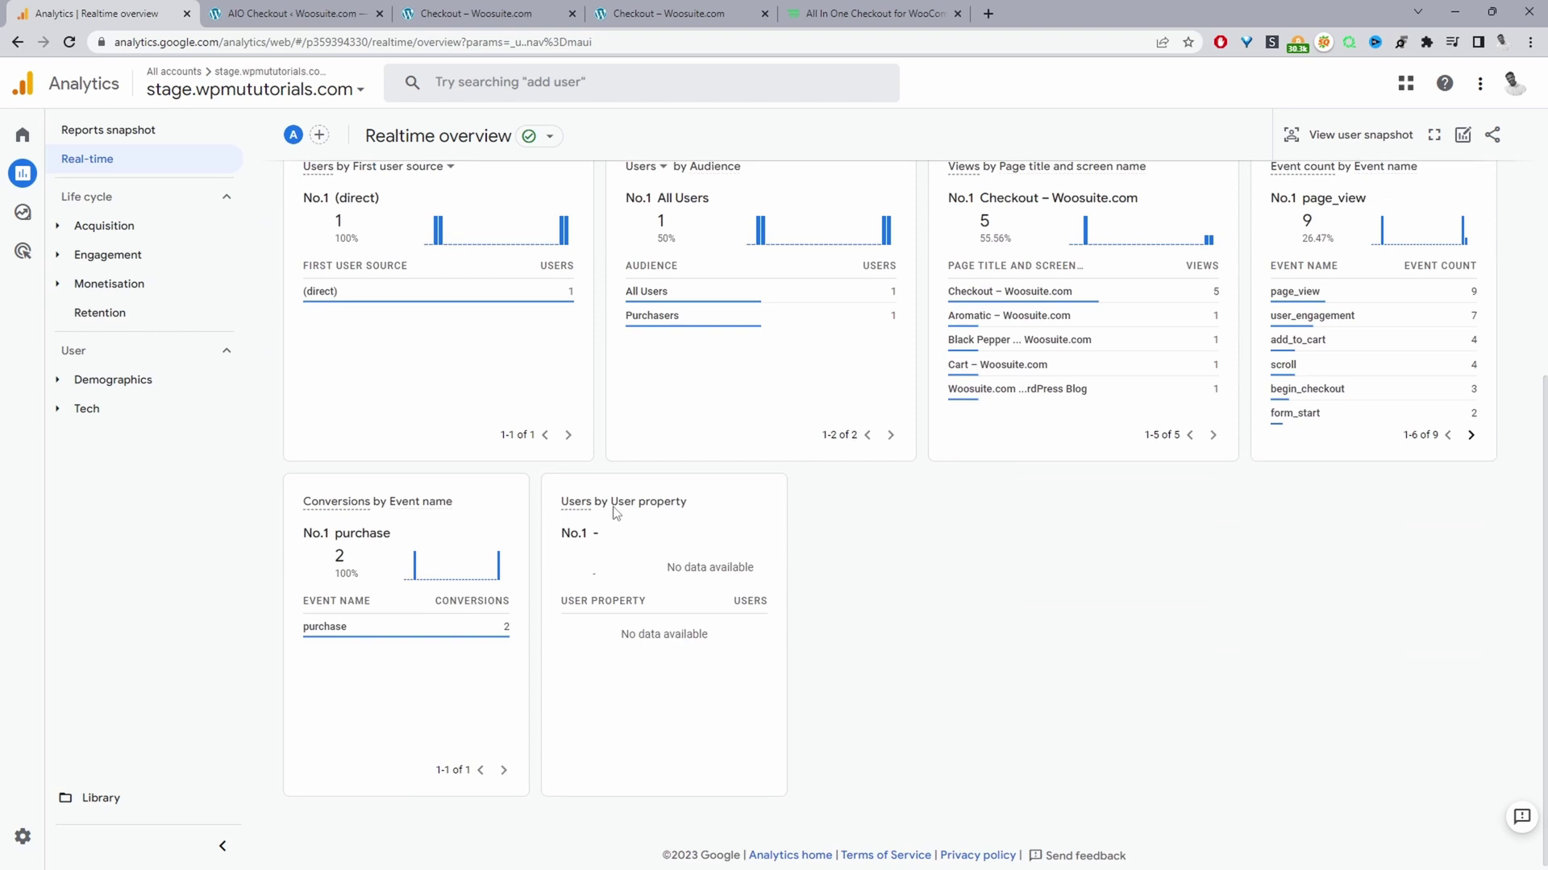
triple_click(505, 627)
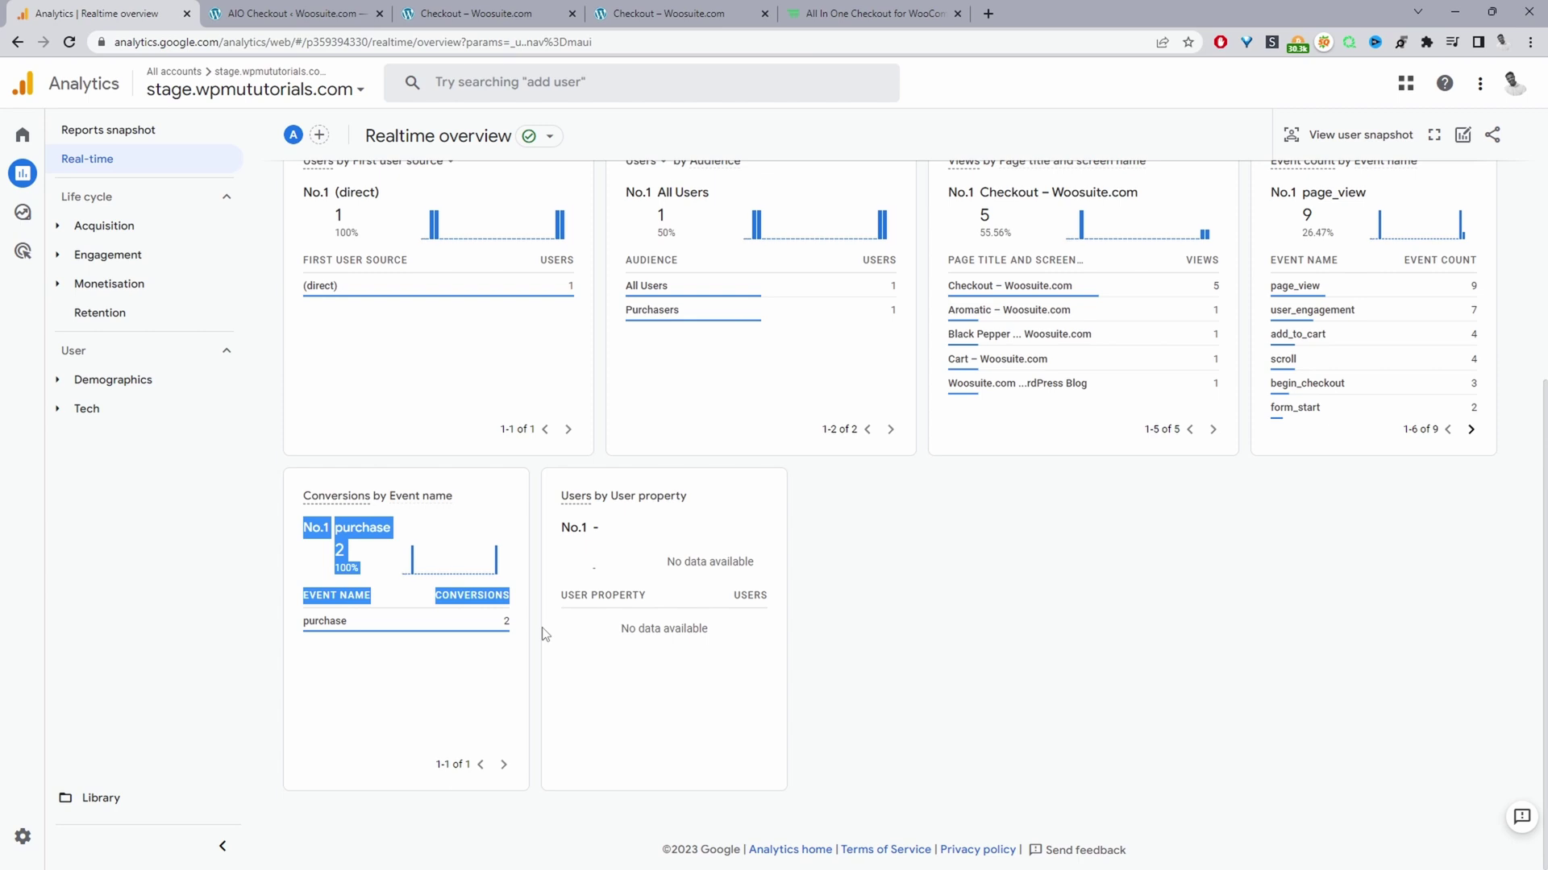
Highlight the Checkout and product page views in the Realtime overview, then clear the highlight
scroll(474, 674, "up", 4)
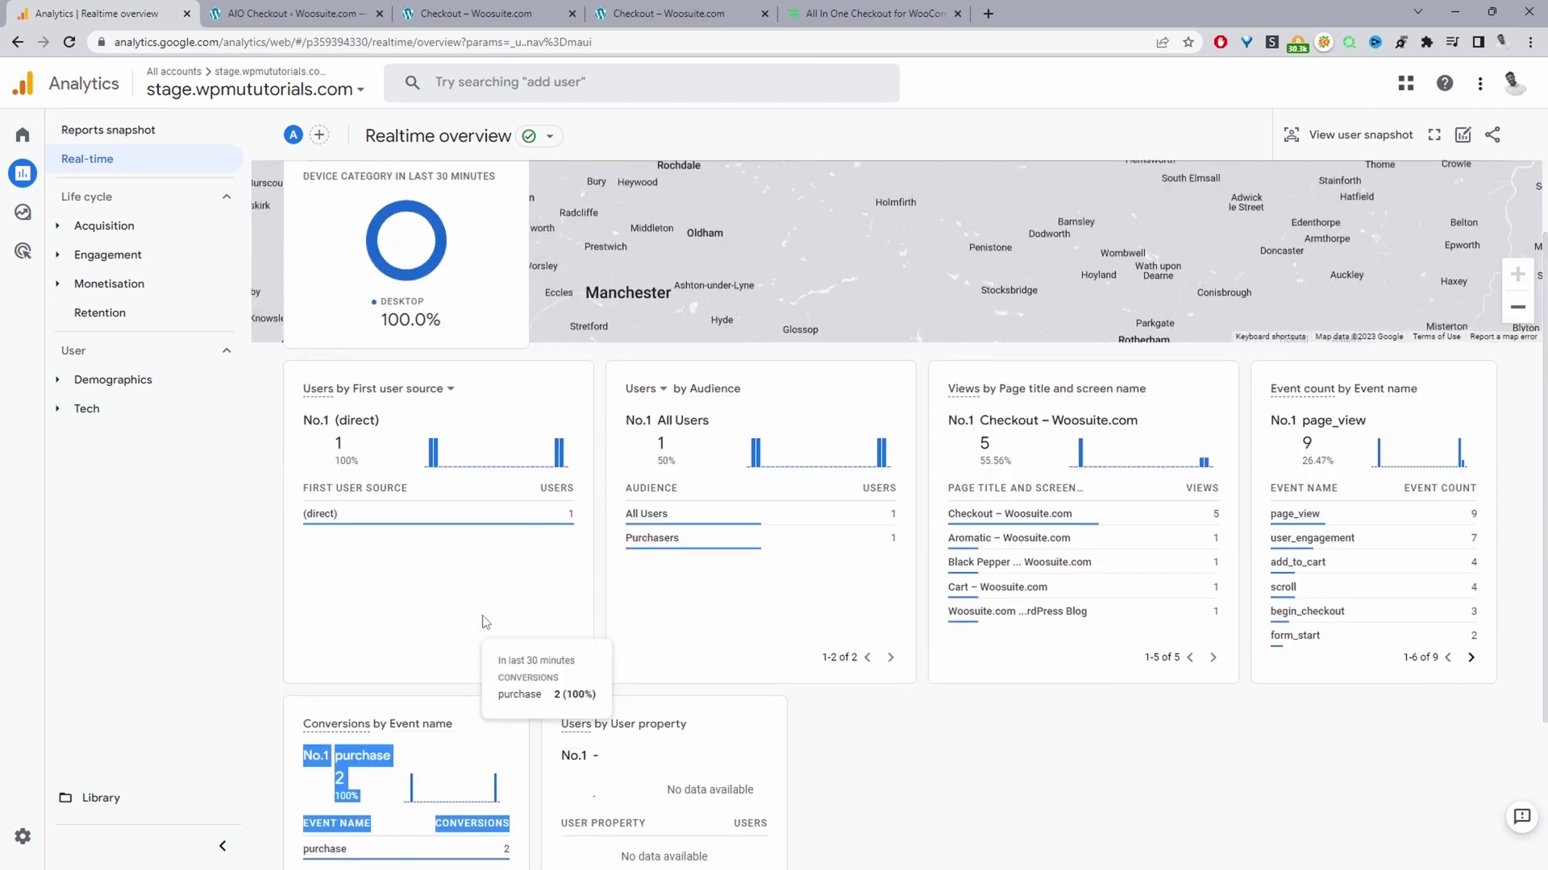
scroll(473, 674, "up", 1)
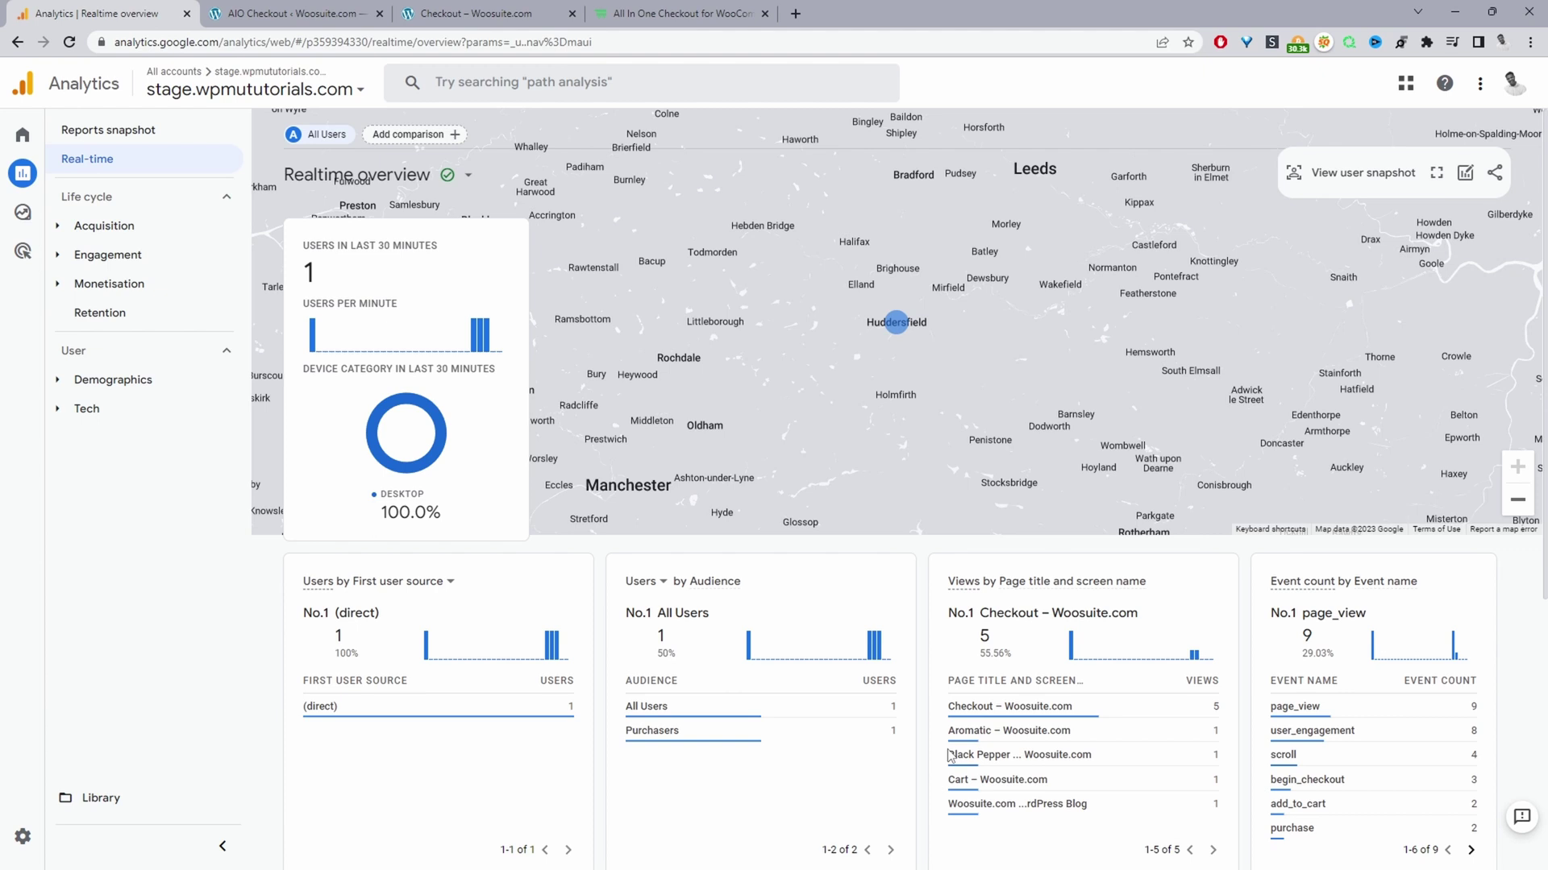
left_click_drag(943, 758, 959, 786)
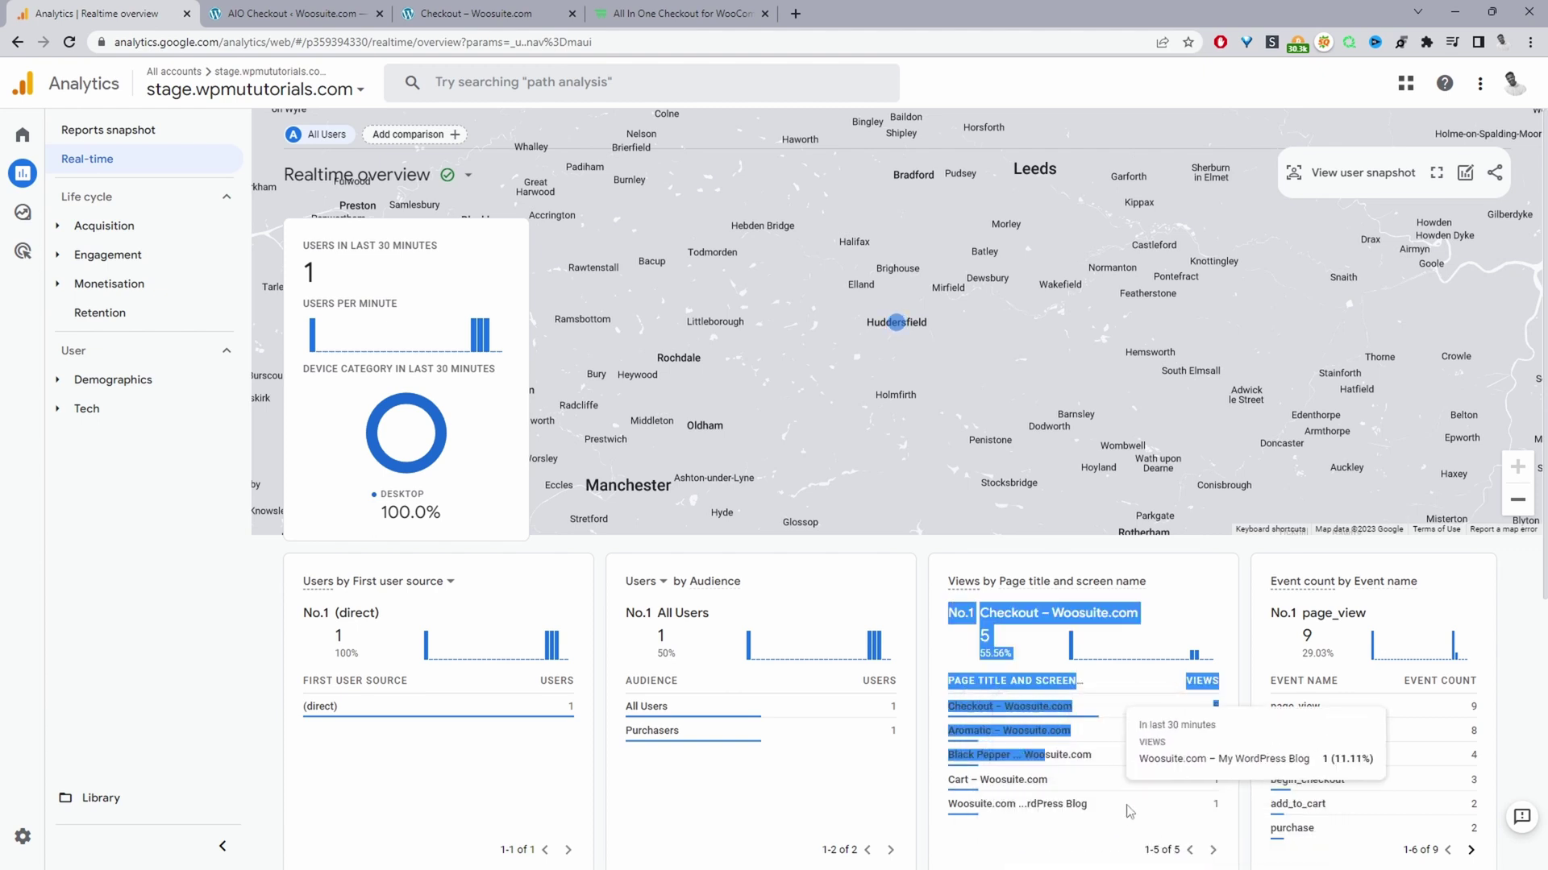
scroll(1144, 753, "down", 3)
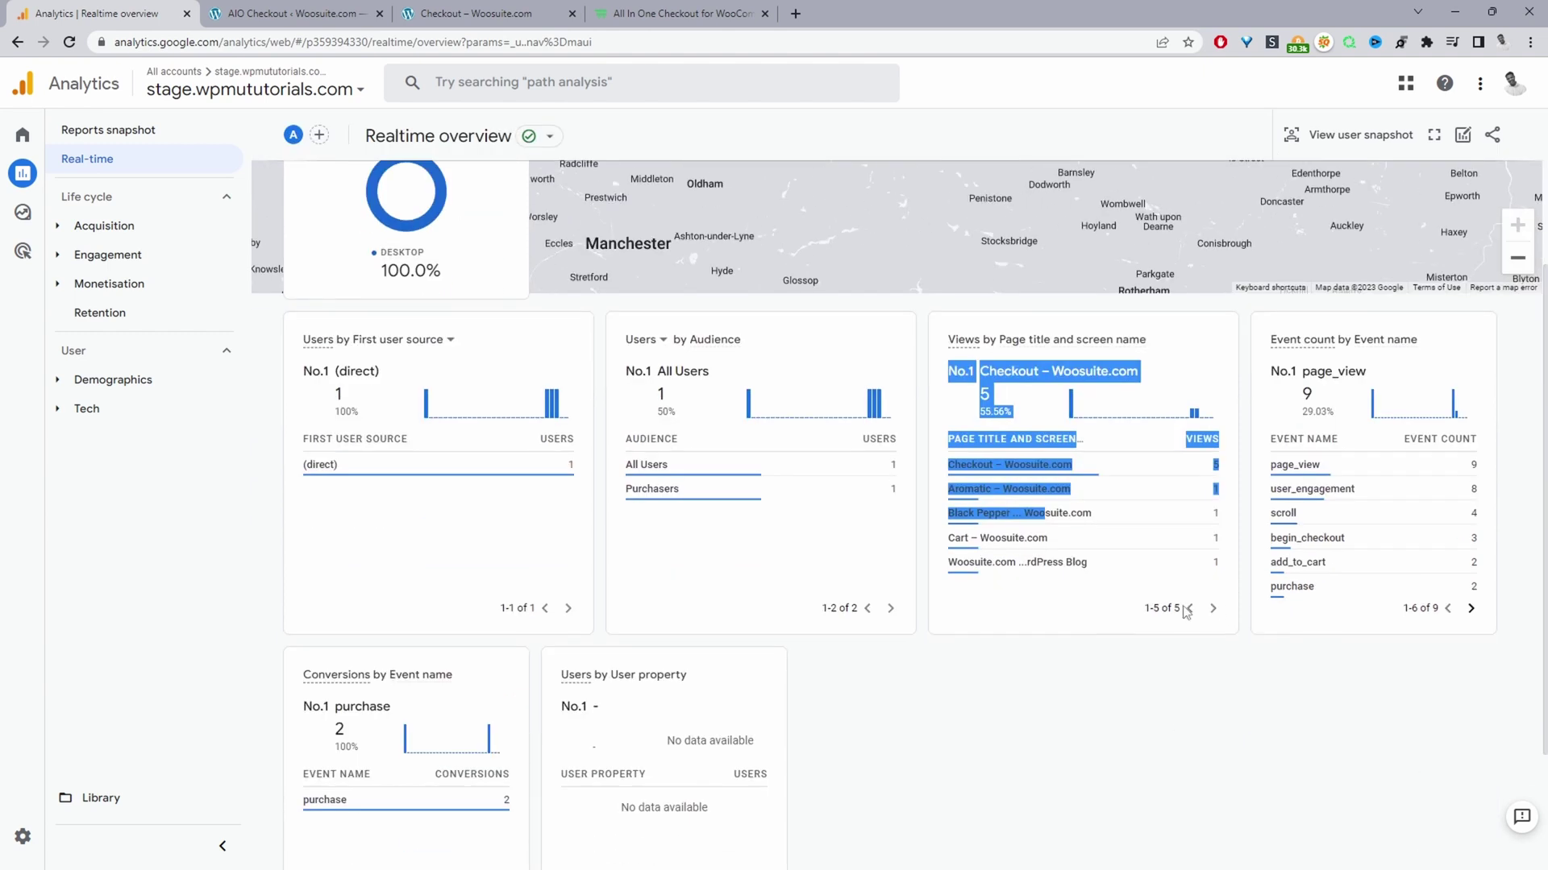
left_click(714, 736)
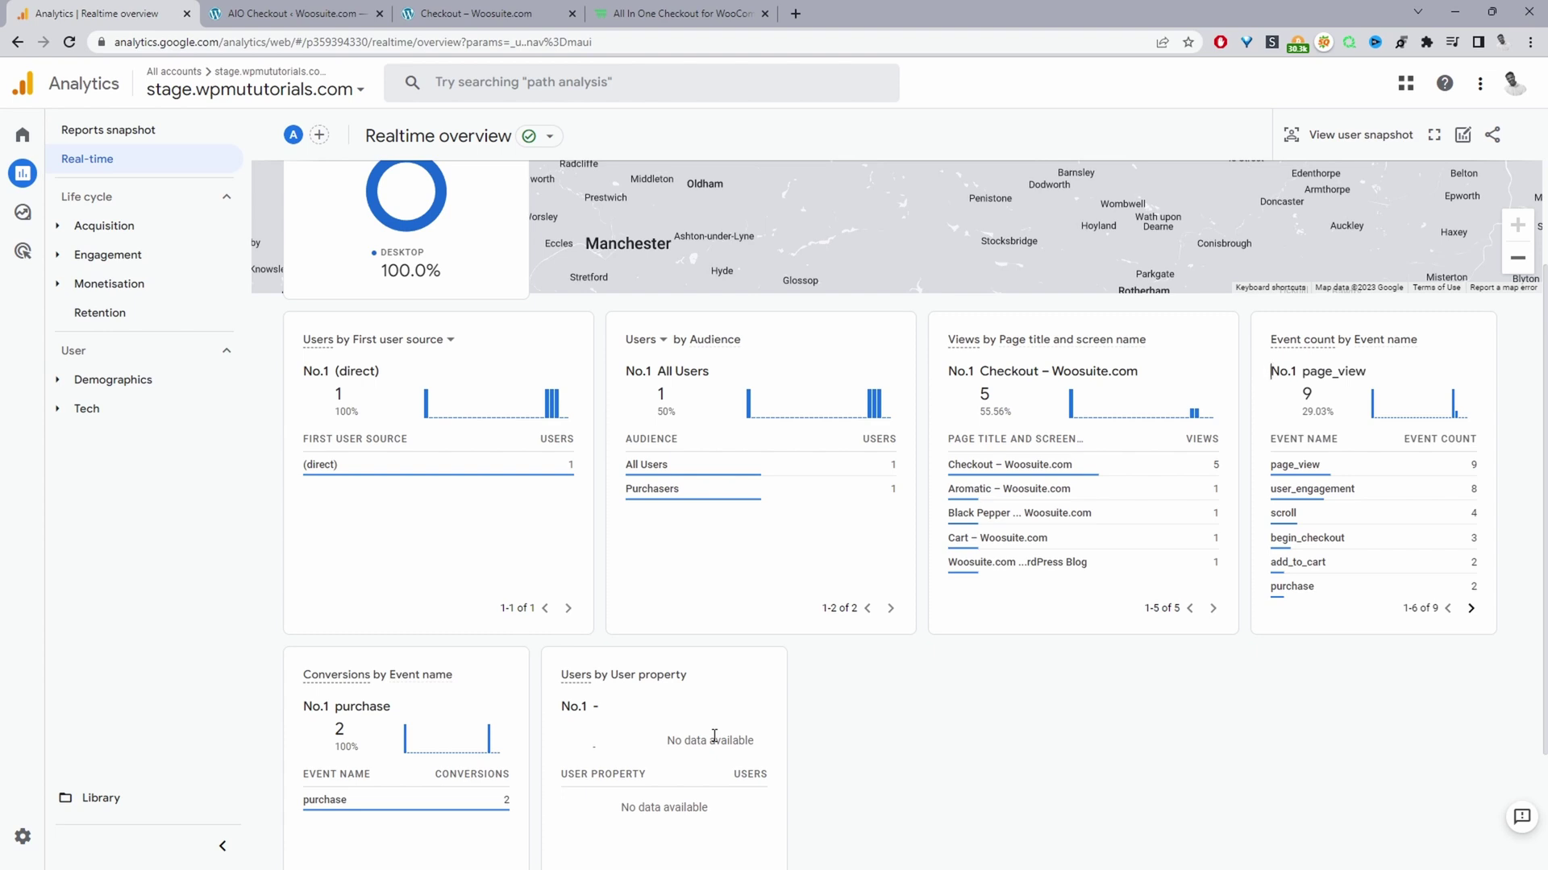
mouse_move(23, 173)
mouse_move(258, 15)
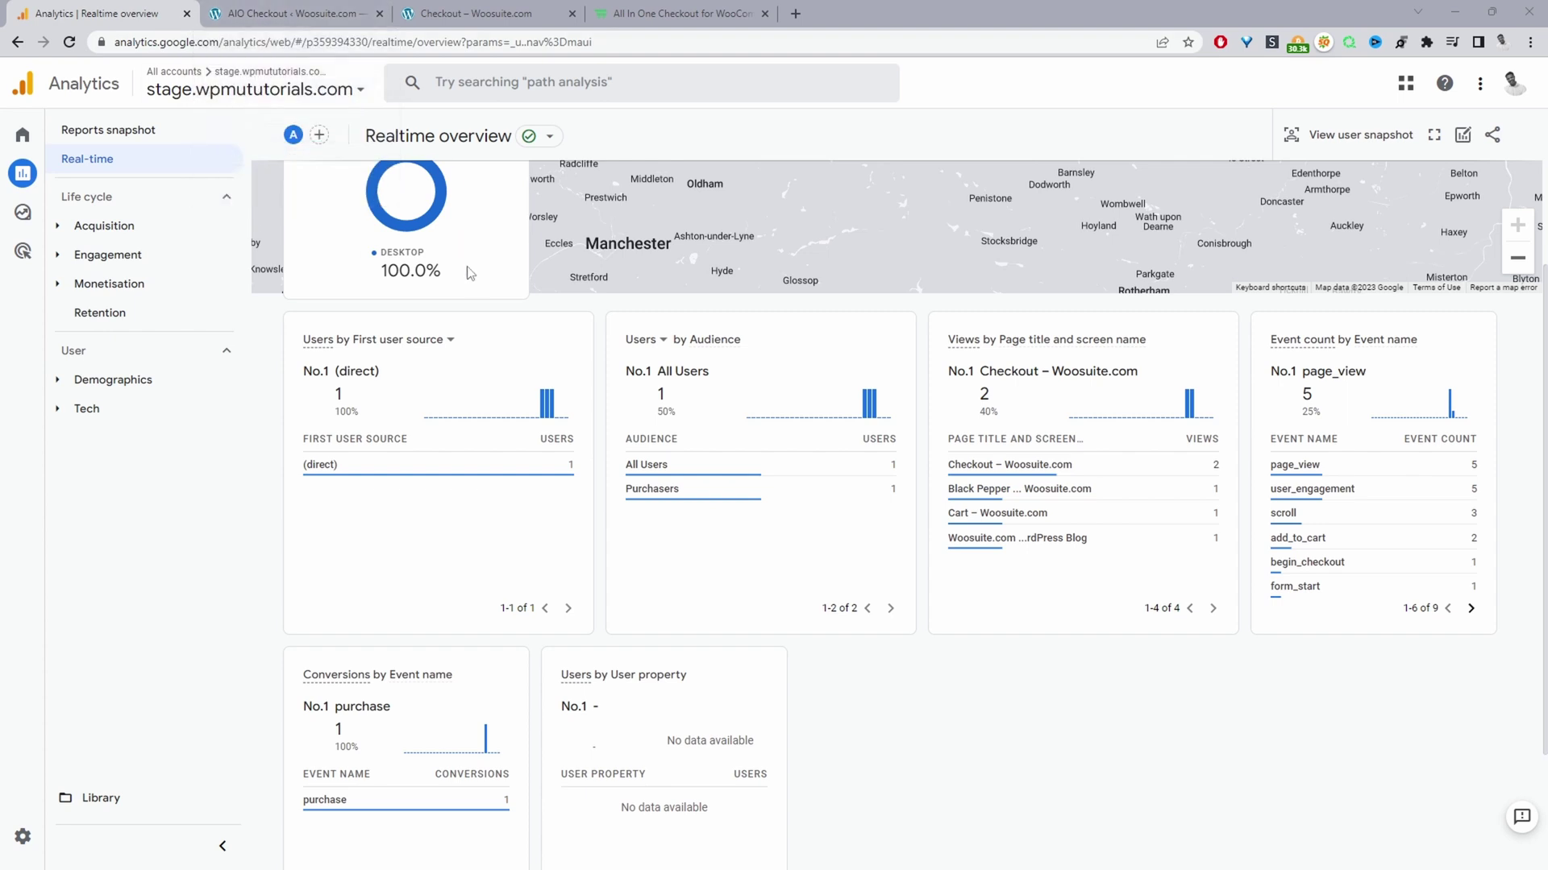
Show the Monetisation overview for Today, 16 Apr 2023, with £0.00 total revenue and 0 purchasers
left_click(97, 286)
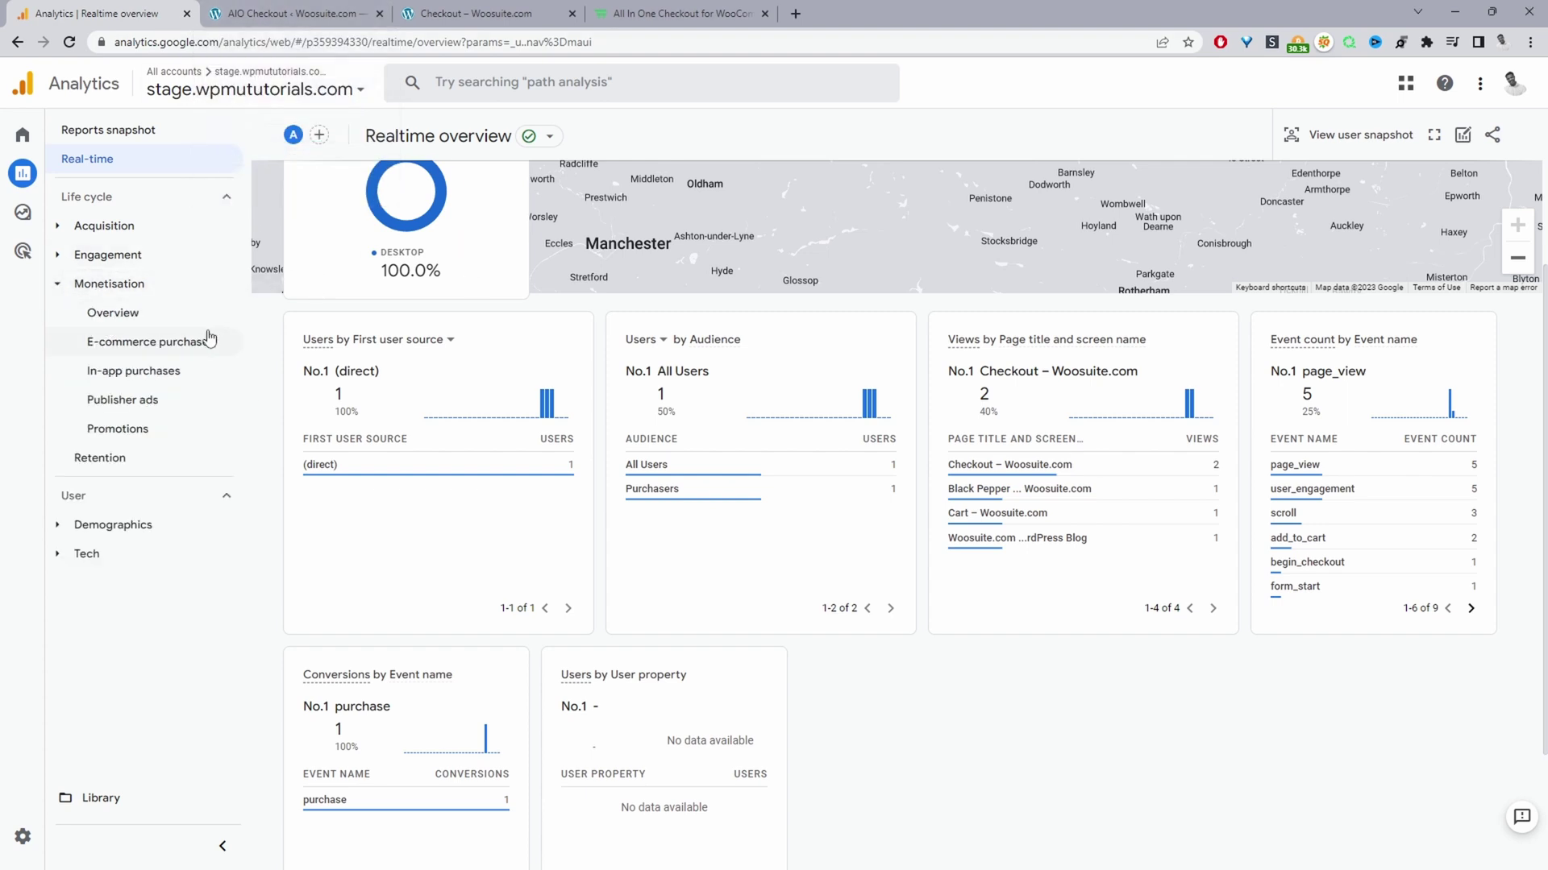
left_click(125, 314)
left_click(1394, 139)
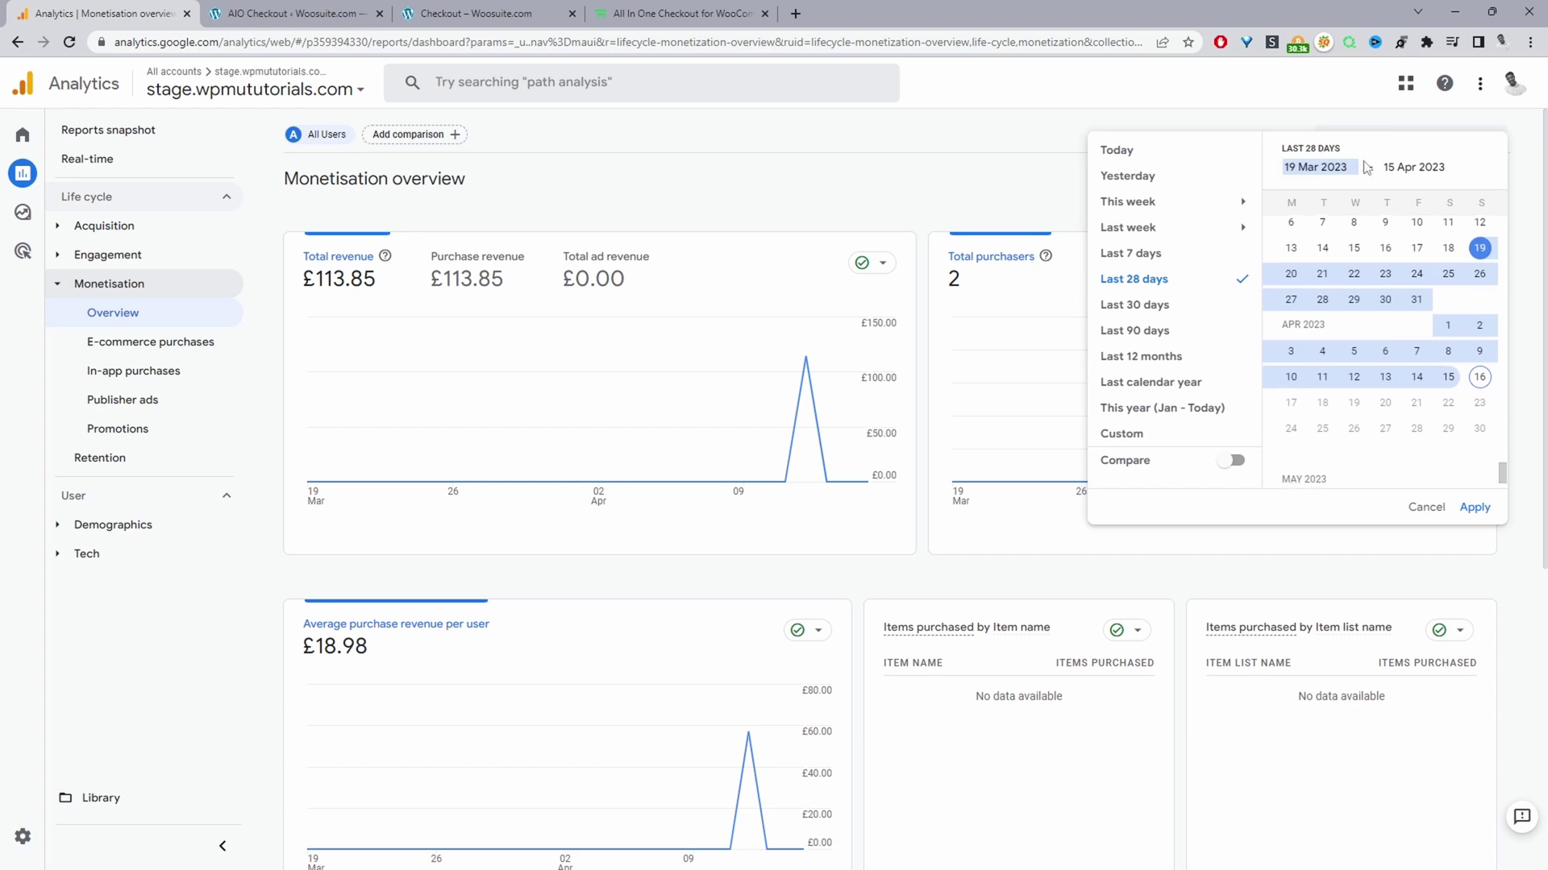
left_click(1117, 155)
left_click(1475, 507)
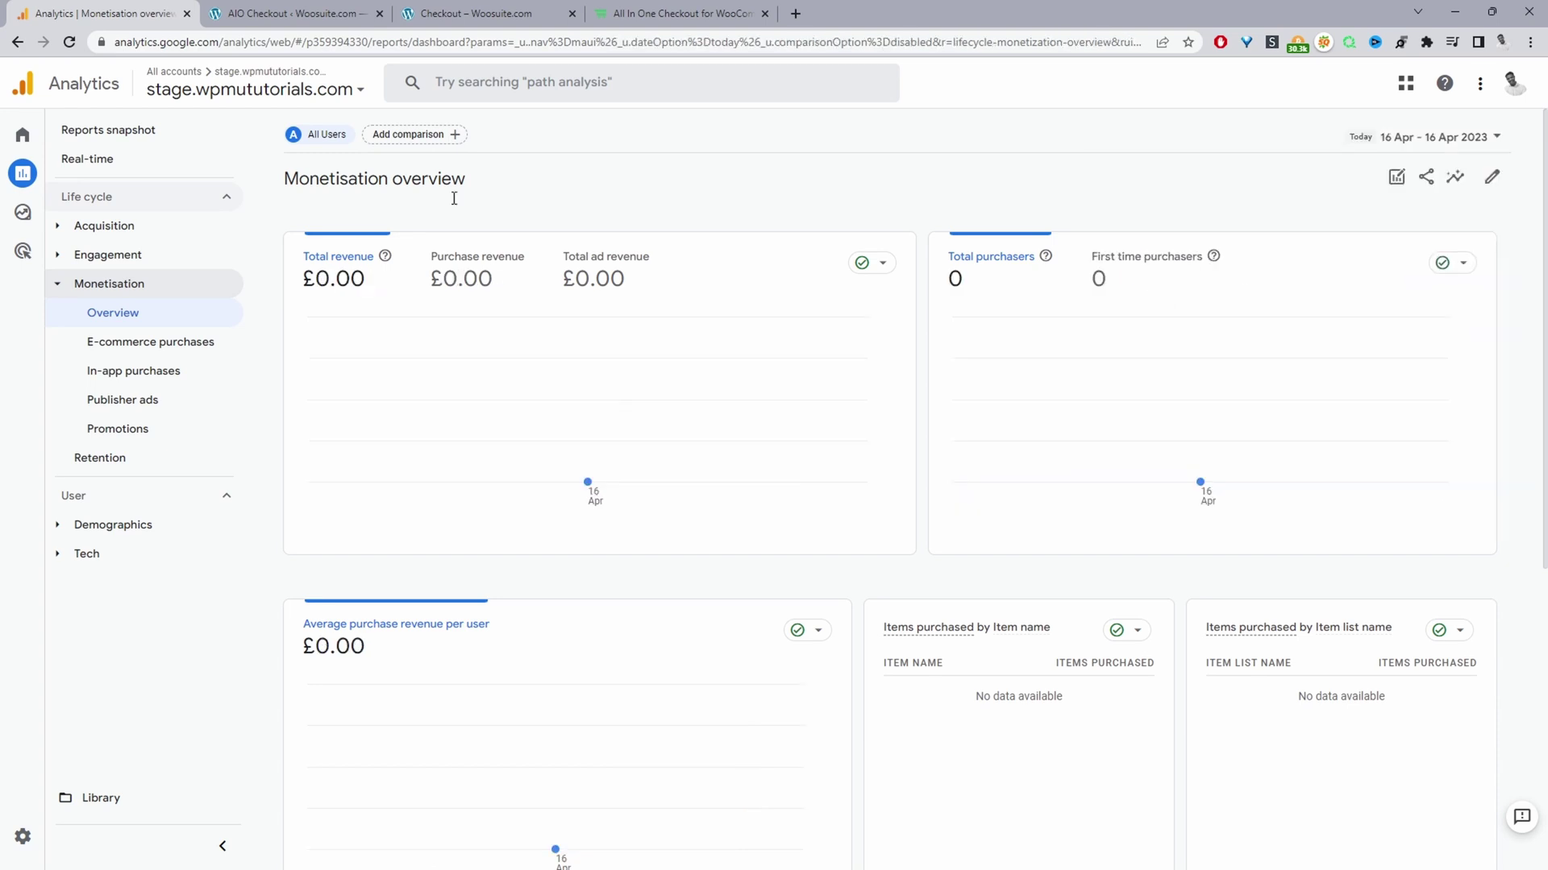